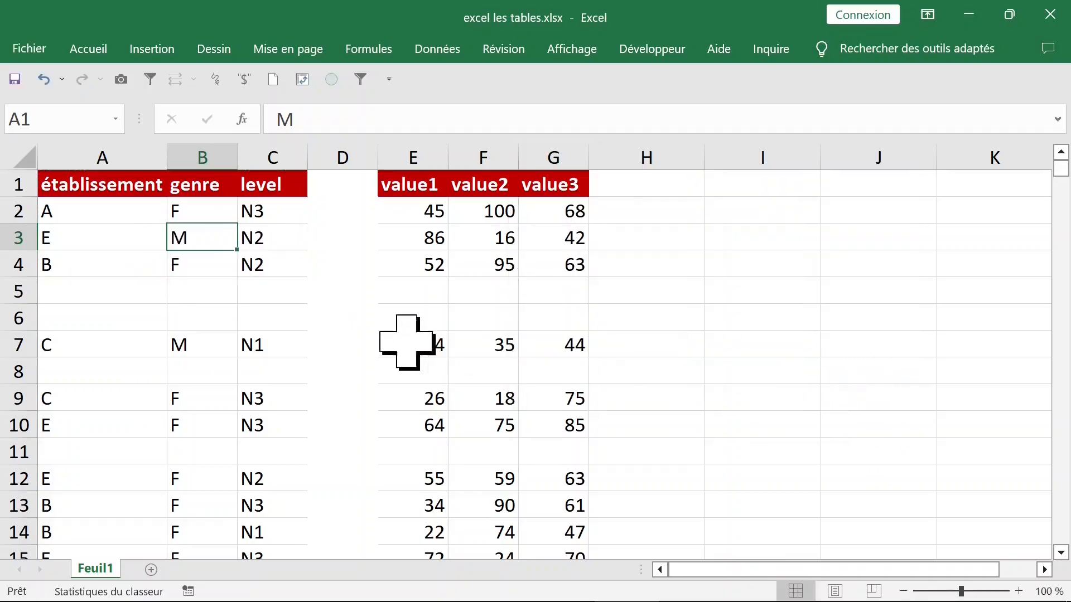
# Delete the empty column D between the level and value1 columns
pyautogui.click(102, 177)
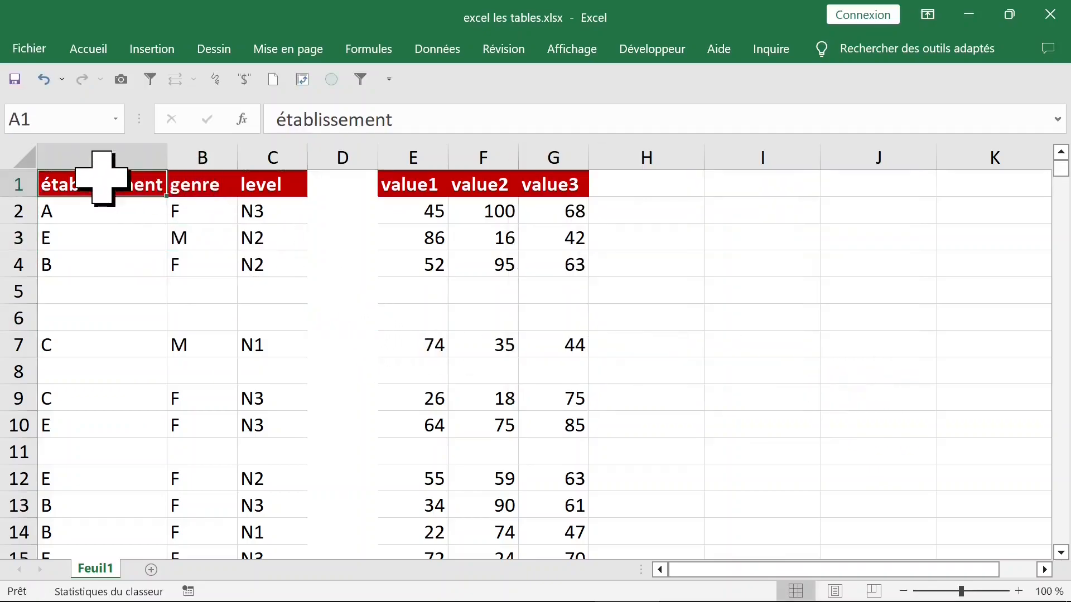
pyautogui.click(342, 181)
pyautogui.click(339, 146)
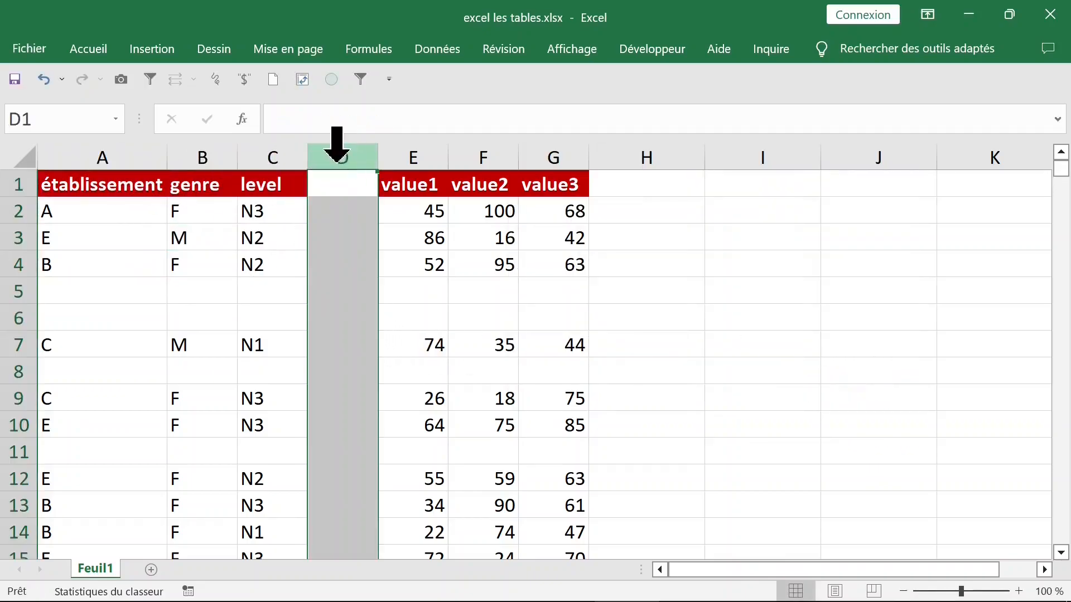
pyautogui.rightClick(338, 161)
pyautogui.click(395, 367)
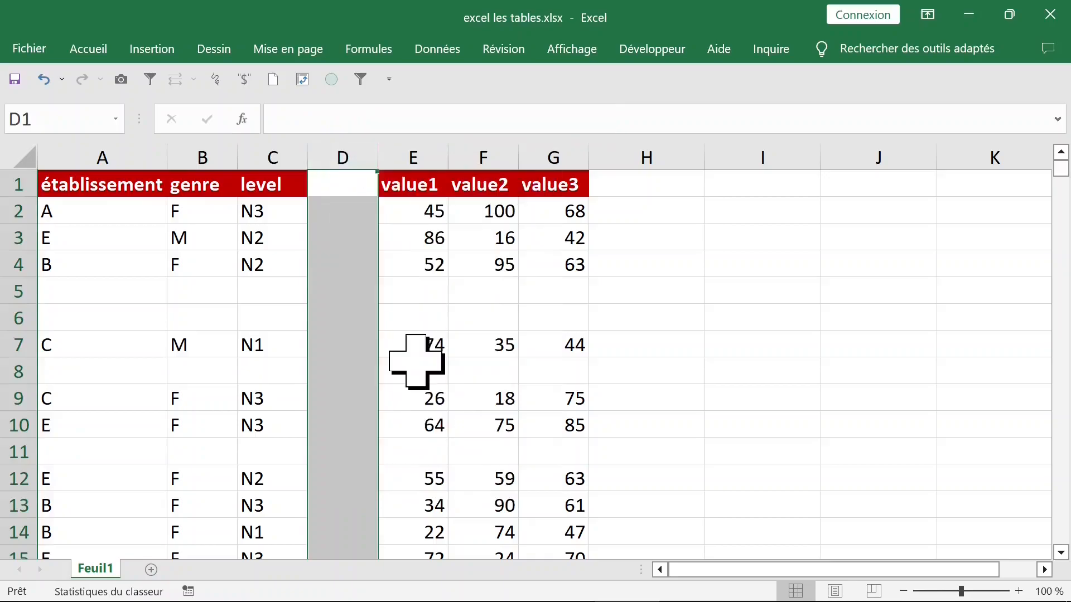
# Select the entire établissement column
pyautogui.click(201, 317)
pyautogui.click(93, 299)
pyautogui.click(118, 382)
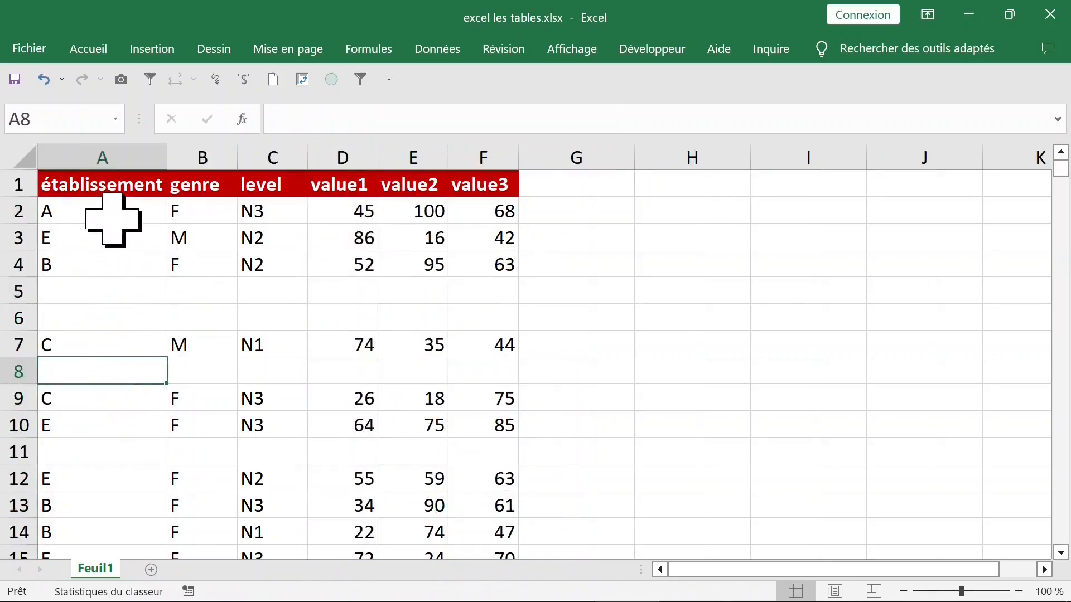
pyautogui.click(113, 214)
pyautogui.click(103, 150)
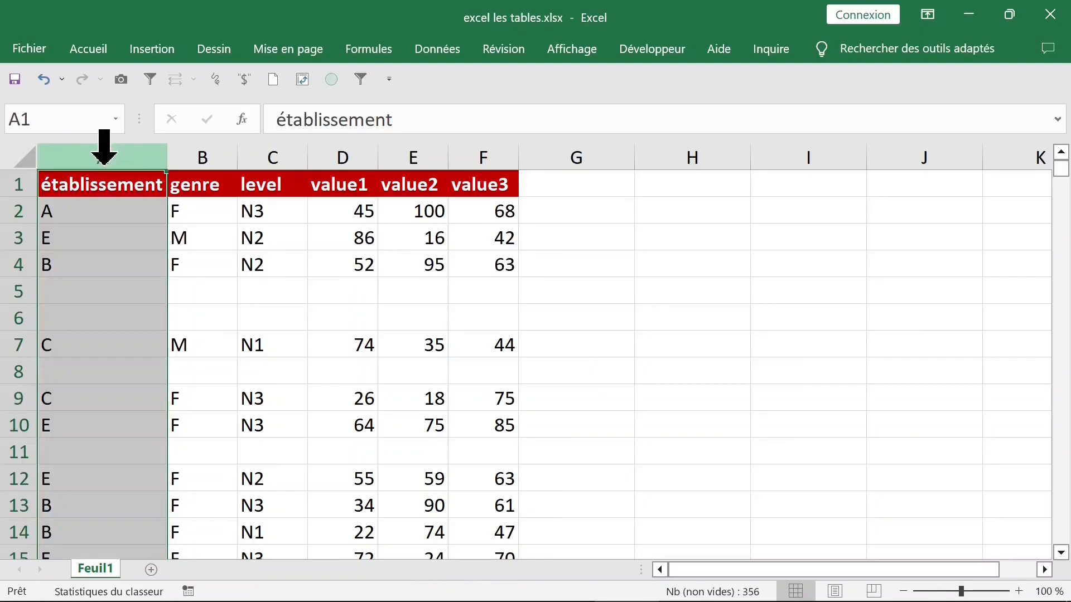
pyautogui.click(98, 53)
pyautogui.click(1017, 103)
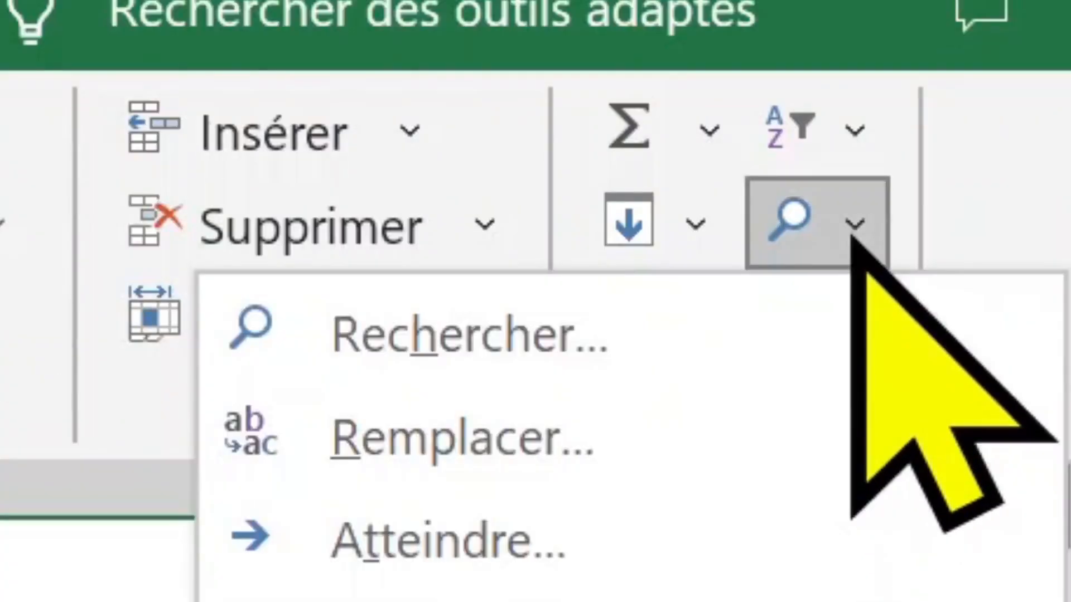
pyautogui.click(446, 541)
pyautogui.click(191, 476)
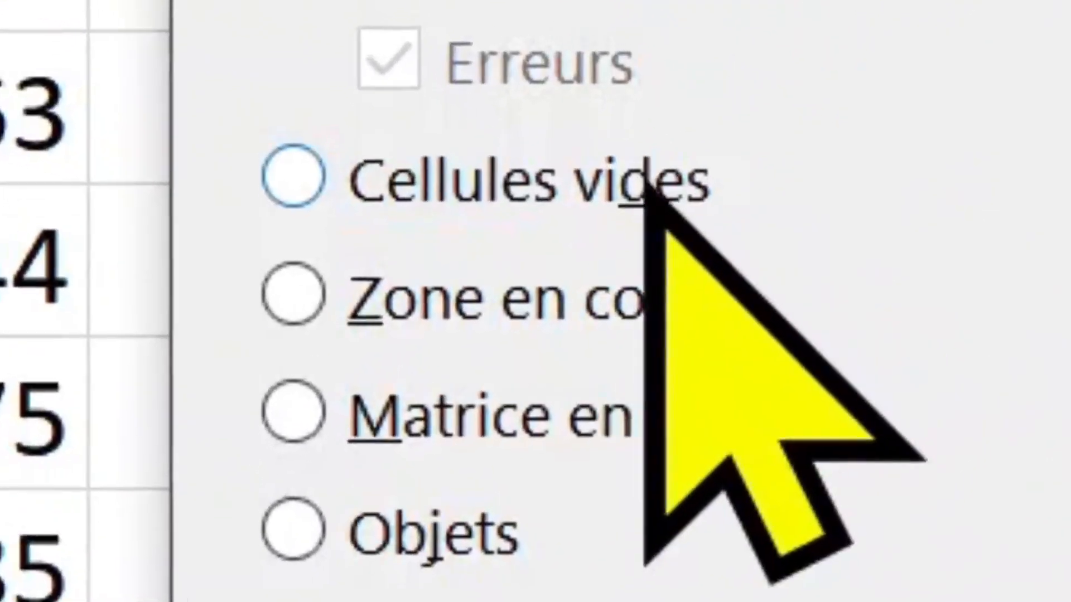
pyautogui.click(609, 258)
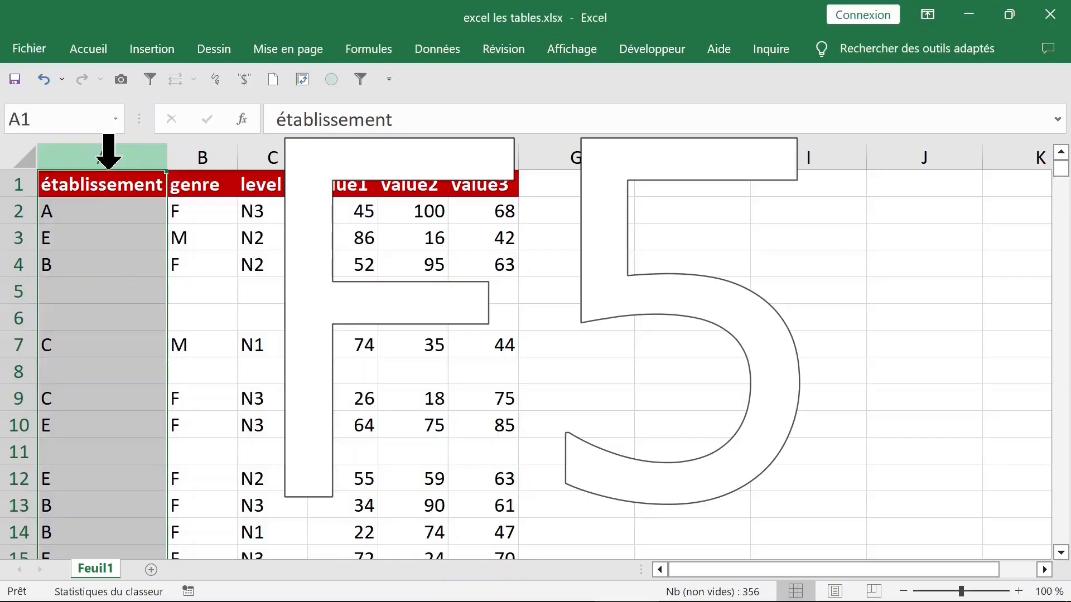
# Select only the blank cells (Cellules vides) of the établissement column with Go To Special
pyautogui.press('F5')
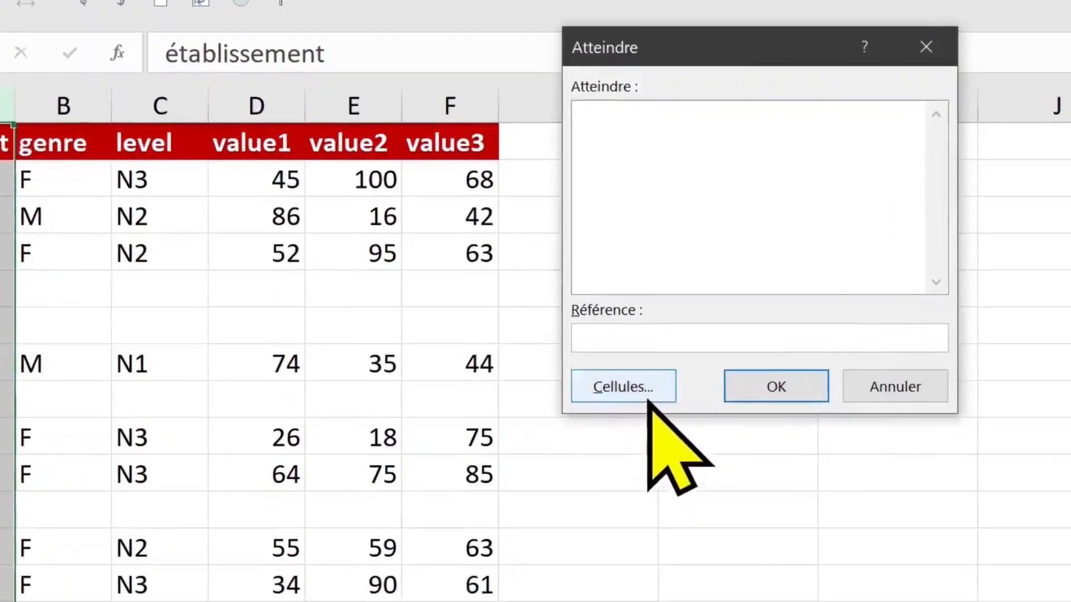
pyautogui.click(605, 361)
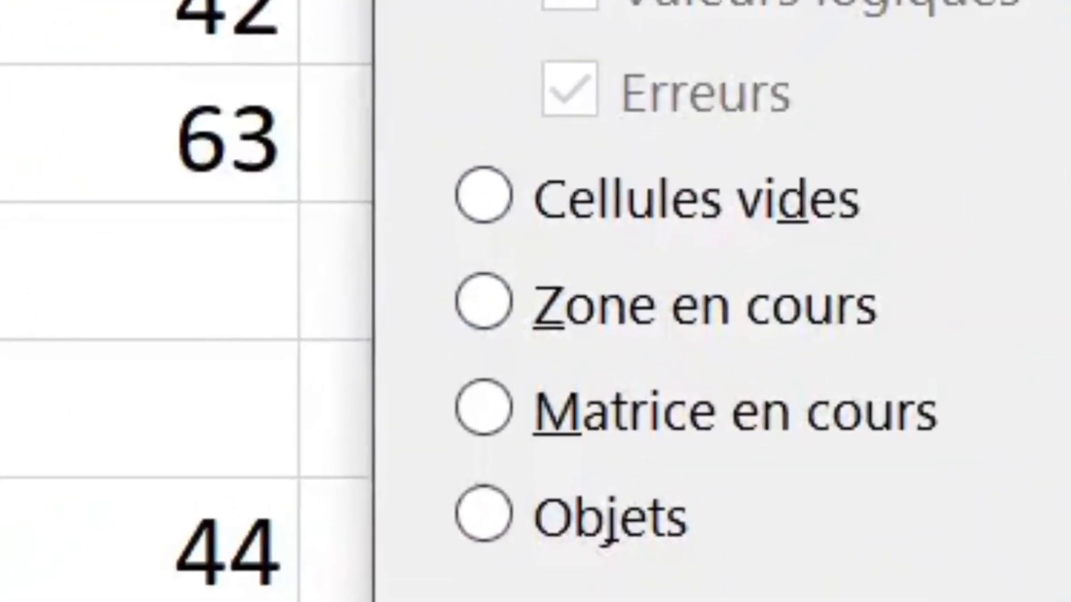
pyautogui.click(655, 199)
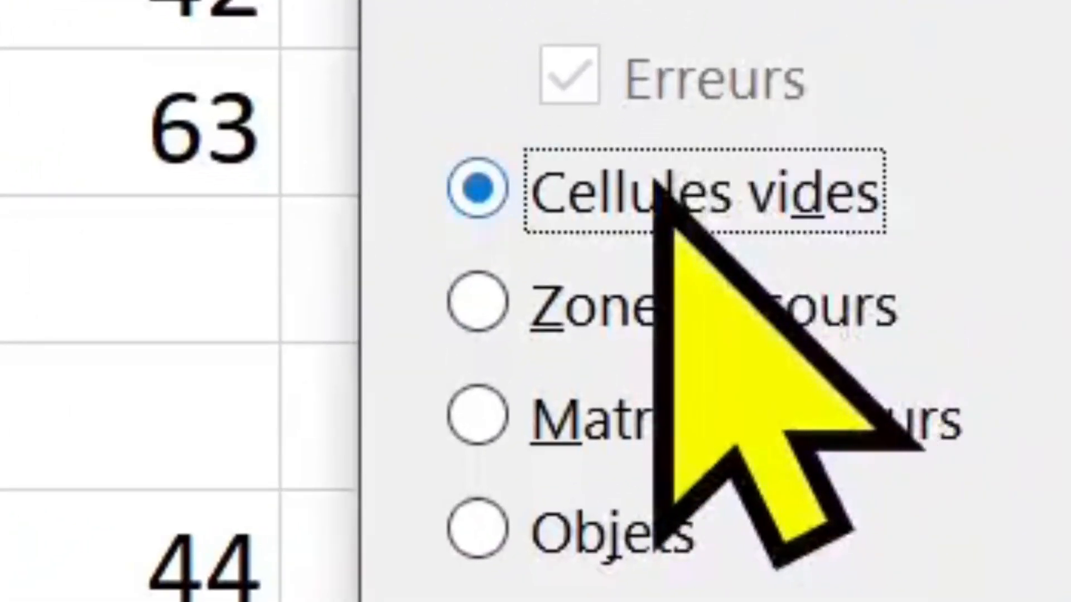
pyautogui.press('Return')
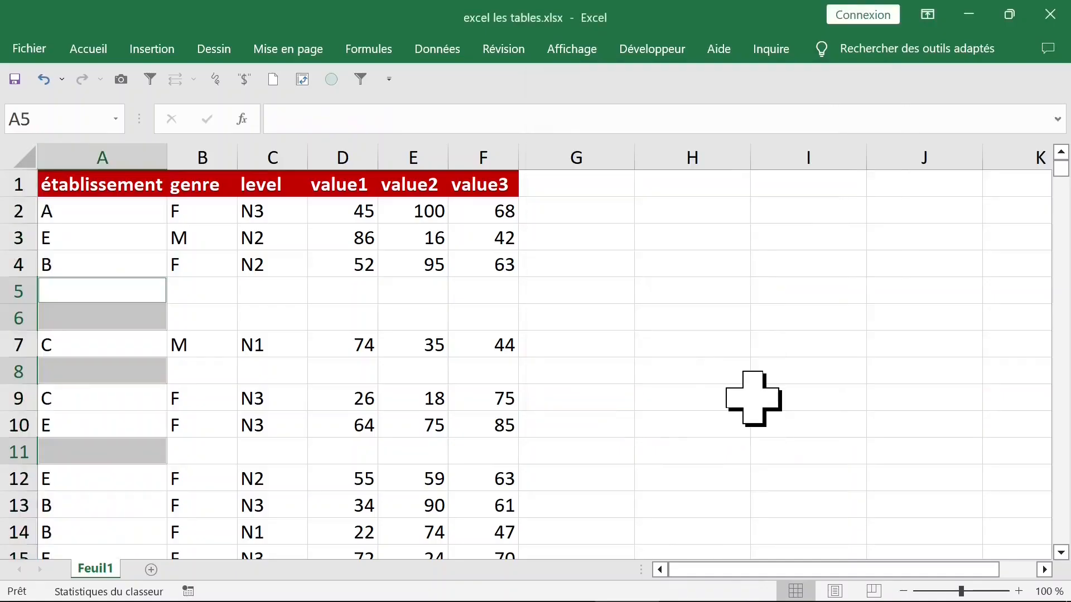
# Fill the selected blank cells with dark grey from the theme colours
pyautogui.click(104, 49)
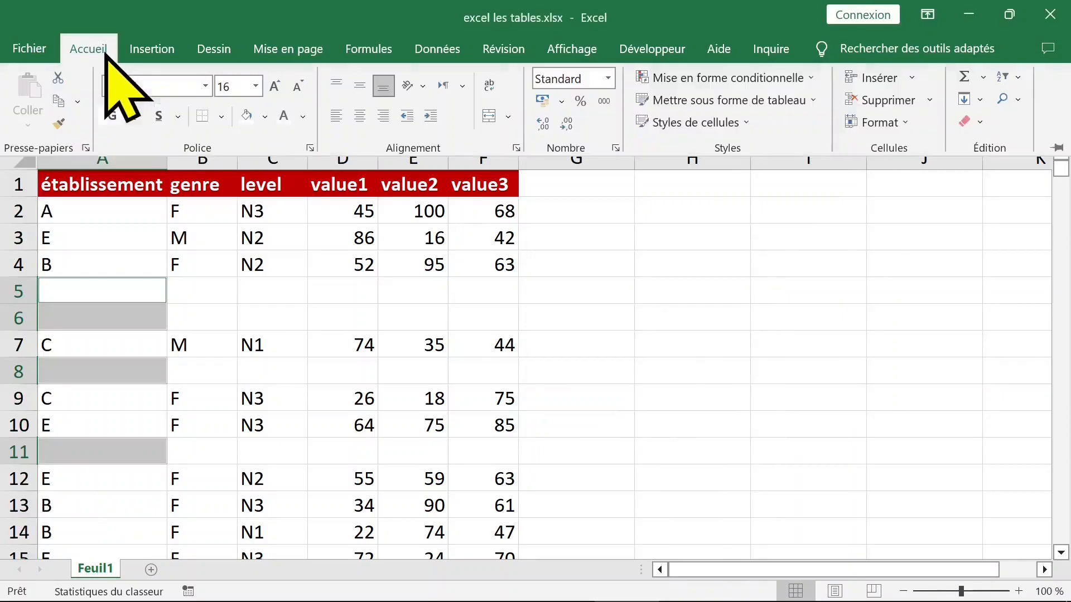
pyautogui.click(264, 116)
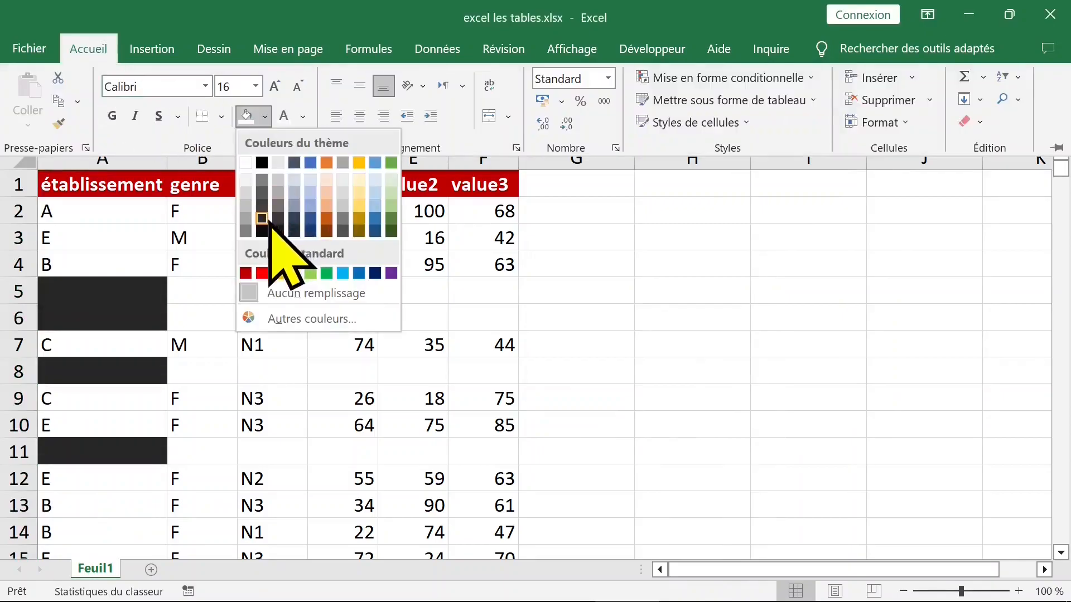
pyautogui.click(261, 193)
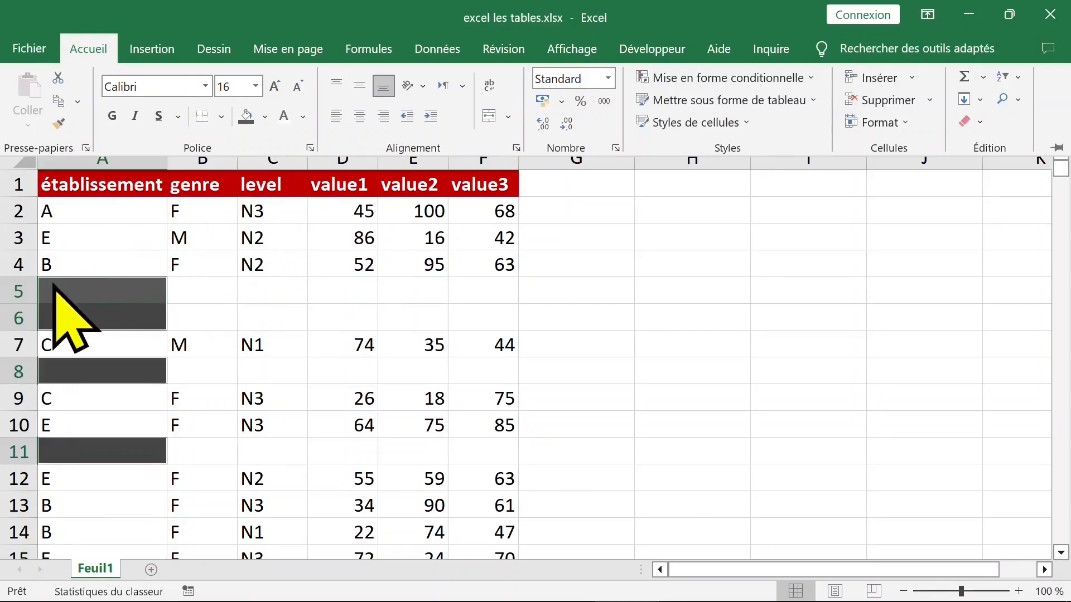
# Delete the entire rows of the selected blank cells and check the list down to its last row
pyautogui.hotkey('ctrl', '-')
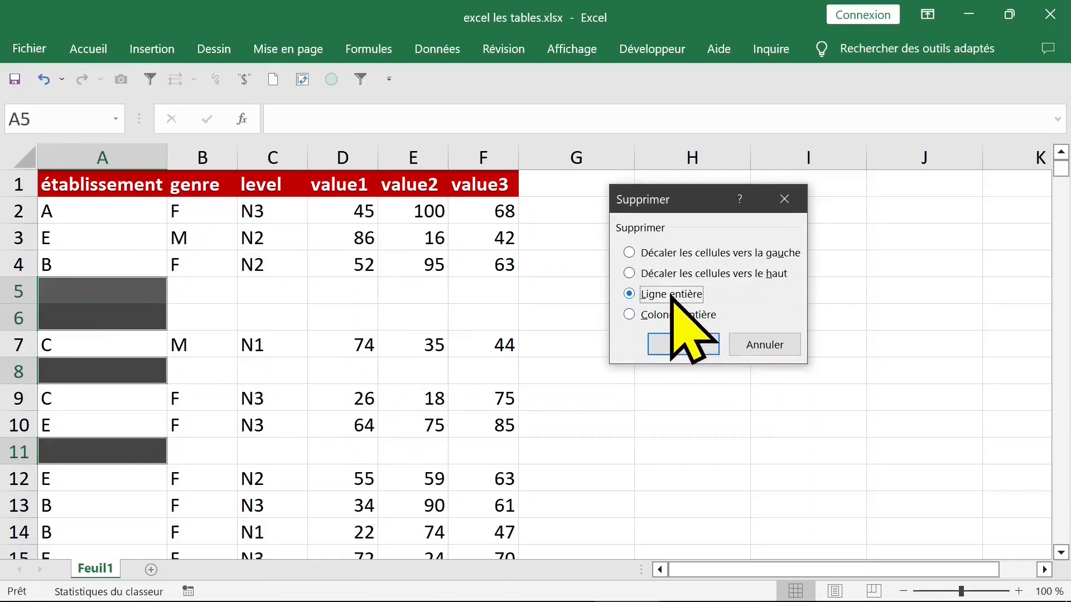
pyautogui.click(686, 344)
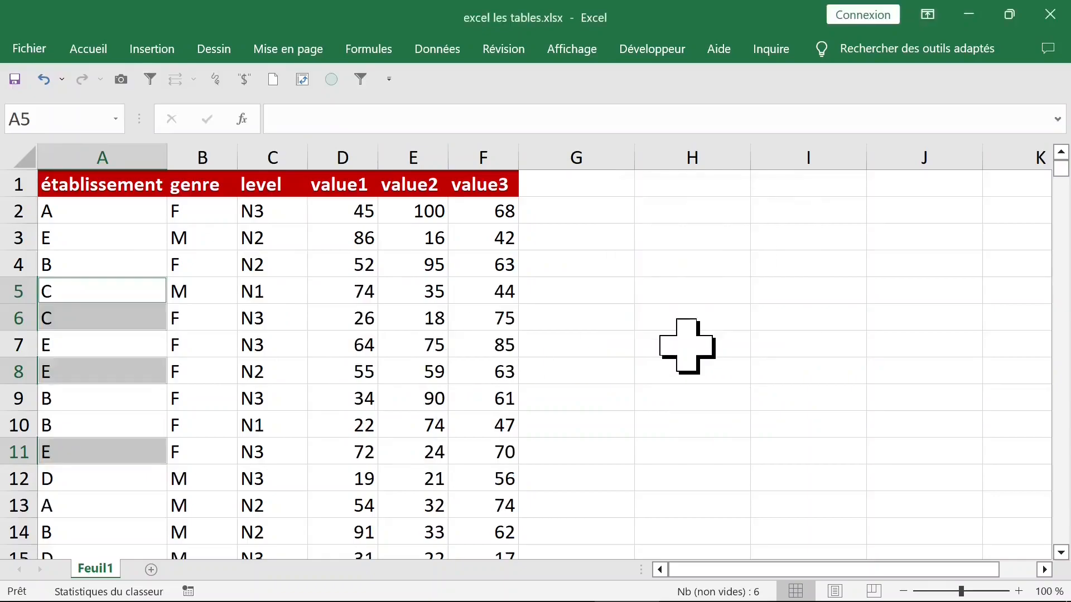
pyautogui.click(244, 326)
pyautogui.click(122, 324)
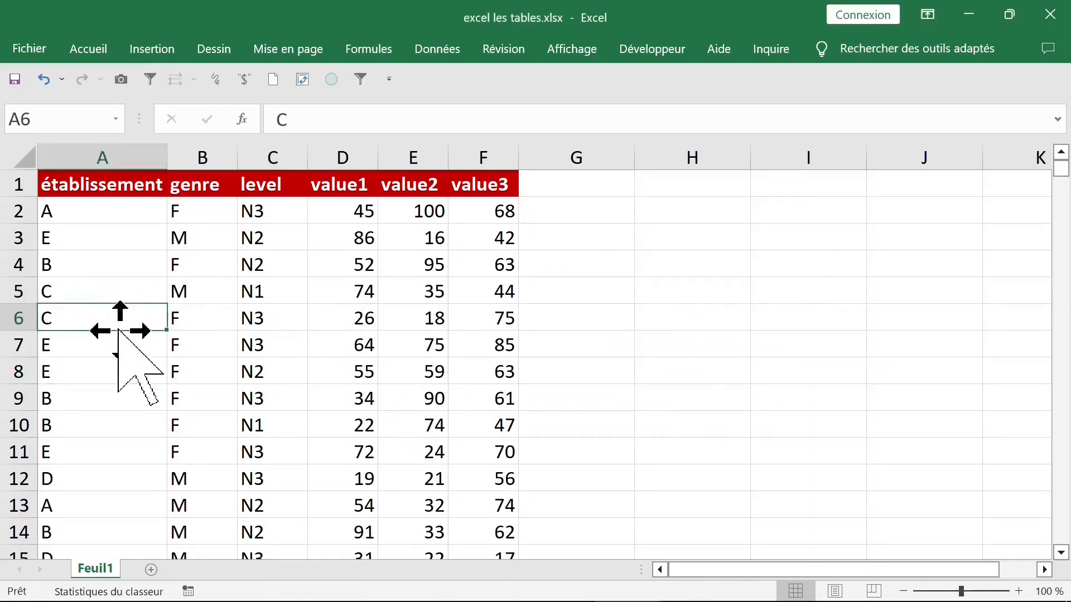
pyautogui.doubleClick(118, 331)
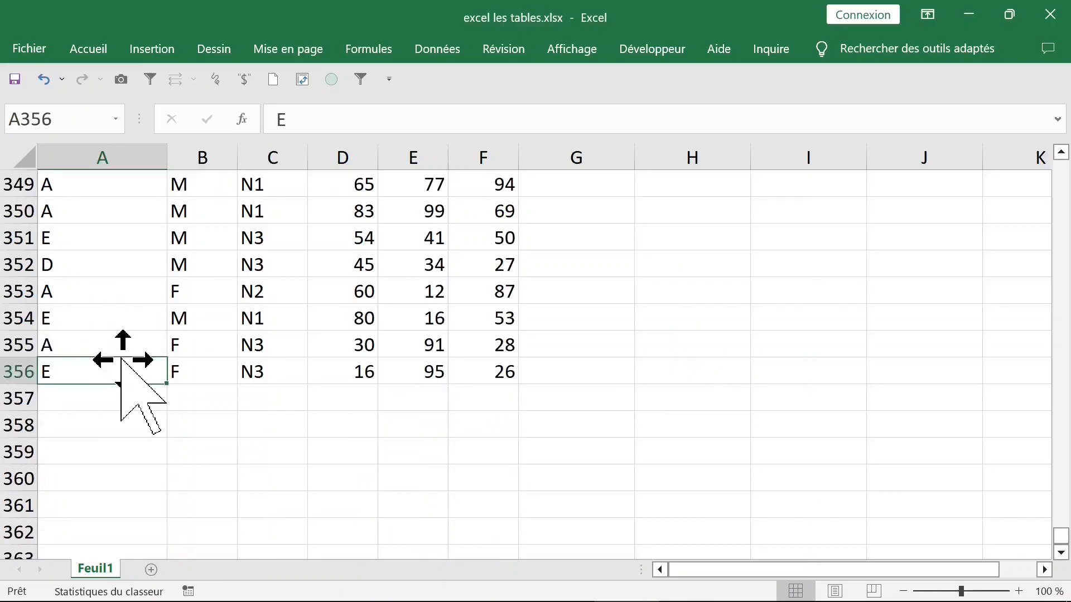
pyautogui.doubleClick(122, 358)
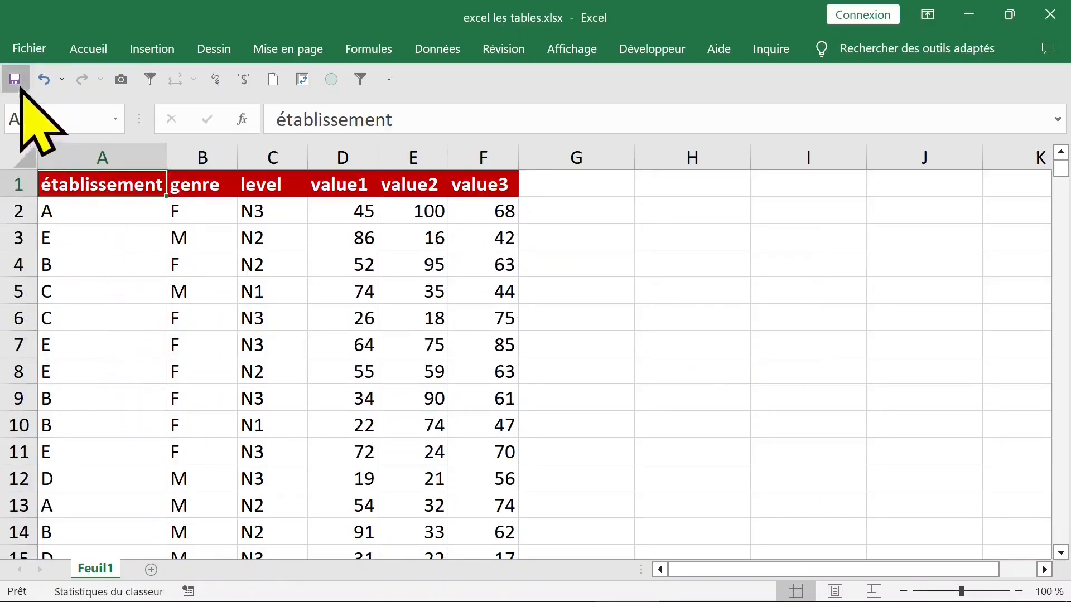
# Create a pivot table from Feuil1!$A$1:$F$356 on a new worksheet
pyautogui.click(150, 49)
pyautogui.click(31, 94)
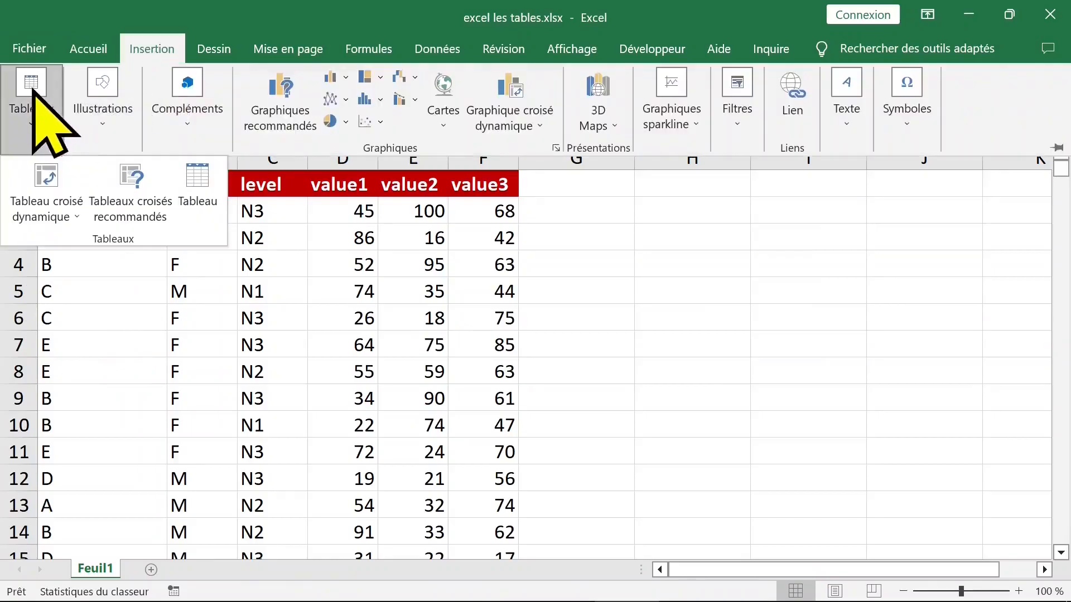
pyautogui.click(38, 175)
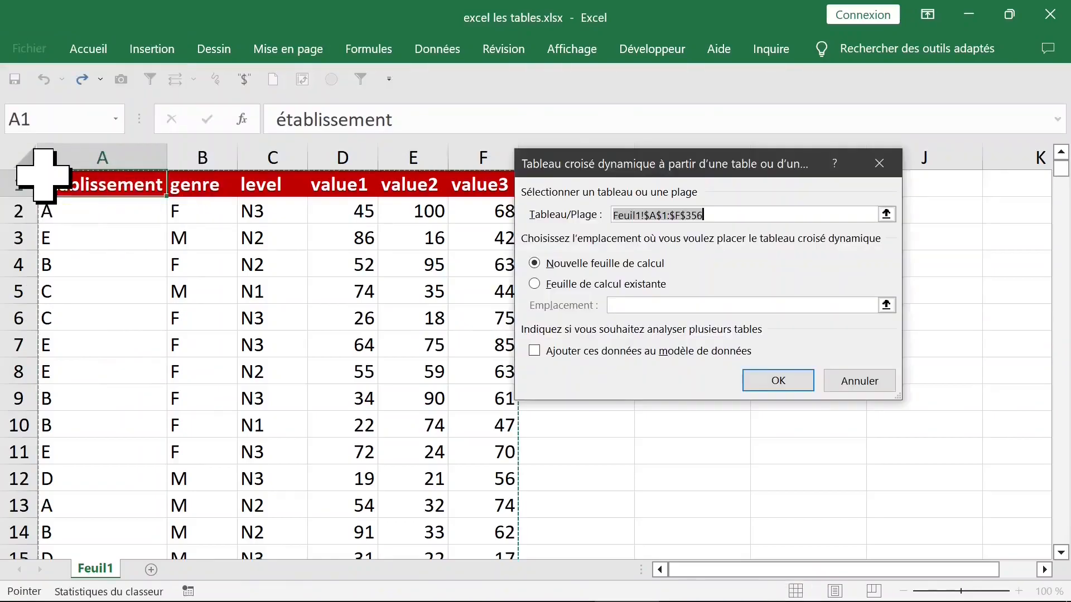
pyautogui.click(779, 381)
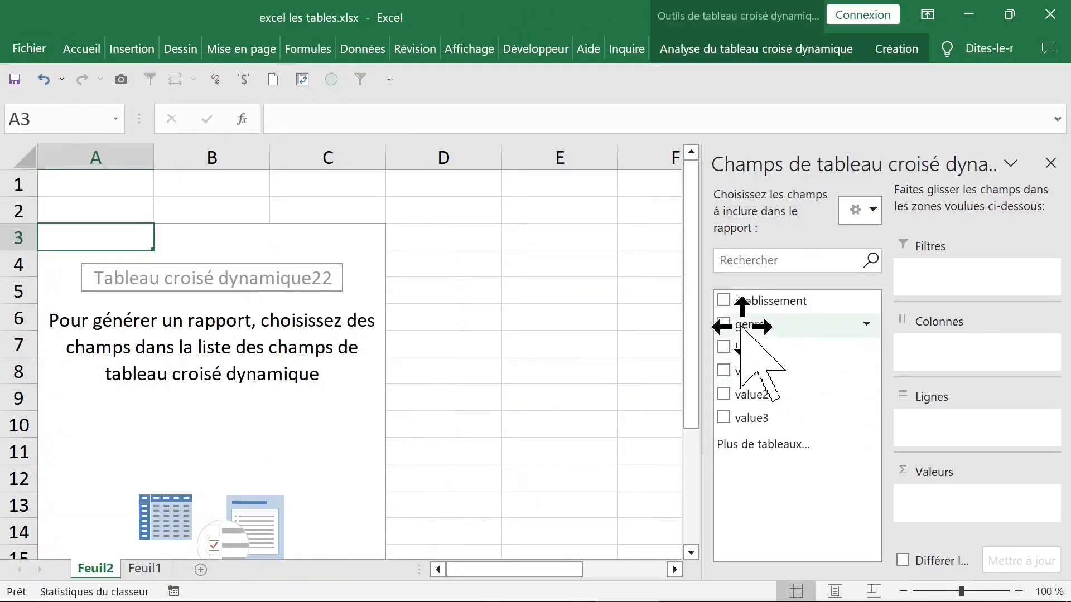
# Lay out the pivot table with genre as rows, établissement as report filter and the count of genre as values
pyautogui.click(723, 324)
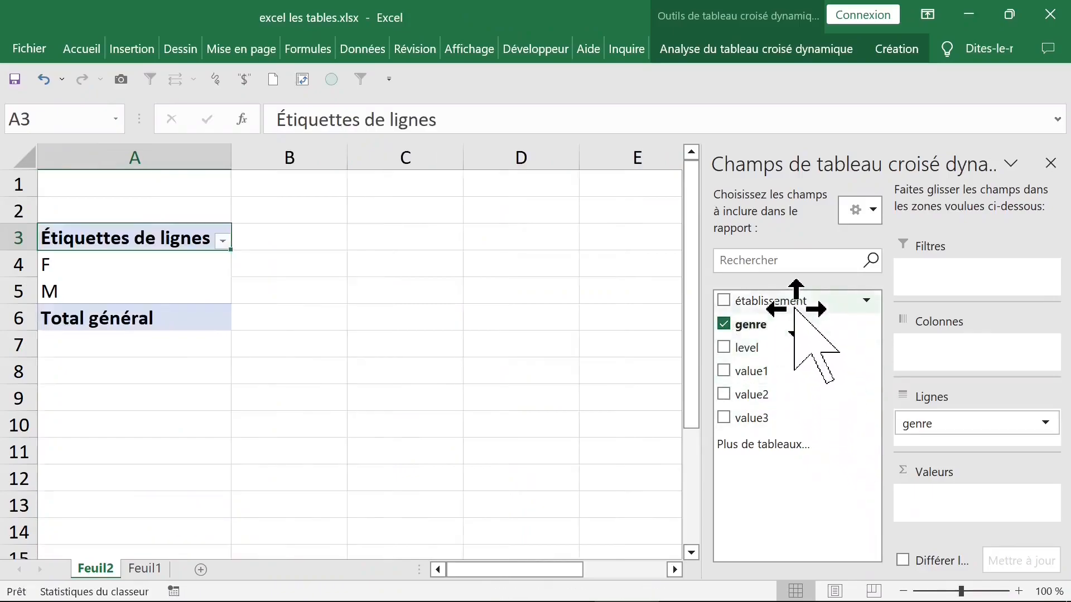
pyautogui.moveTo(791, 304); pyautogui.dragTo(948, 286)
pyautogui.moveTo(809, 324); pyautogui.dragTo(981, 510)
pyautogui.click(415, 427)
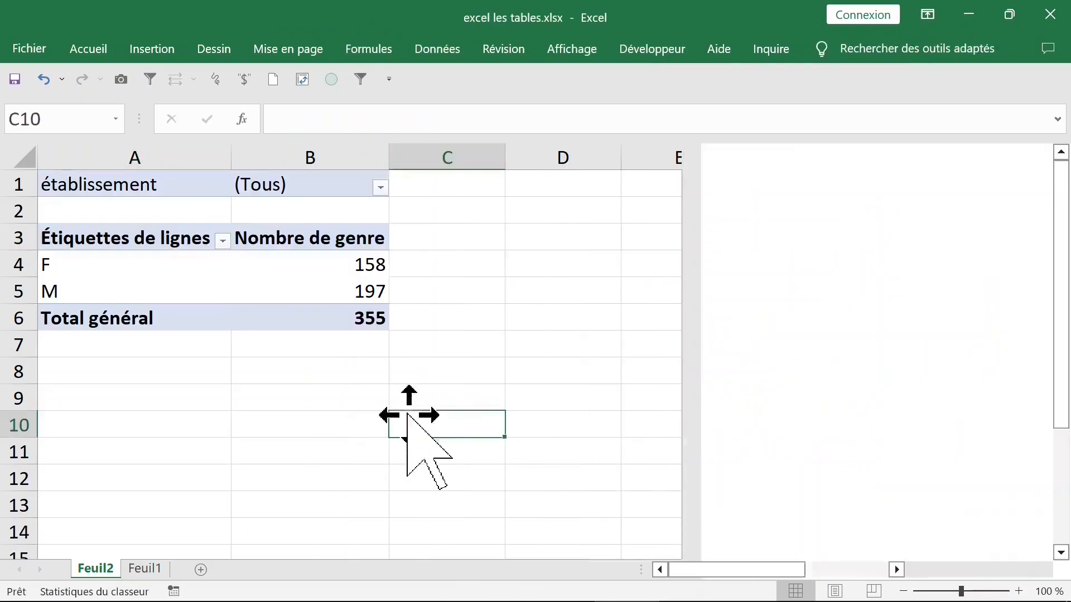
pyautogui.click(291, 293)
pyautogui.click(127, 268)
pyautogui.click(132, 296)
pyautogui.click(132, 262)
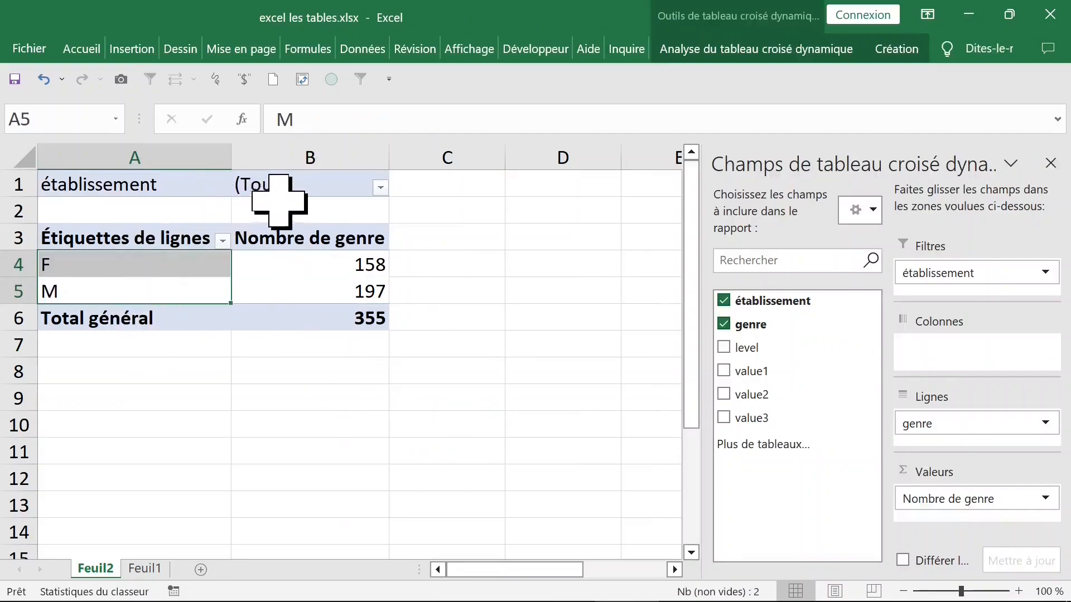
# Filter the pivot table to établissement C and reset the filter to (Tous)
pyautogui.click(301, 184)
pyautogui.click(381, 188)
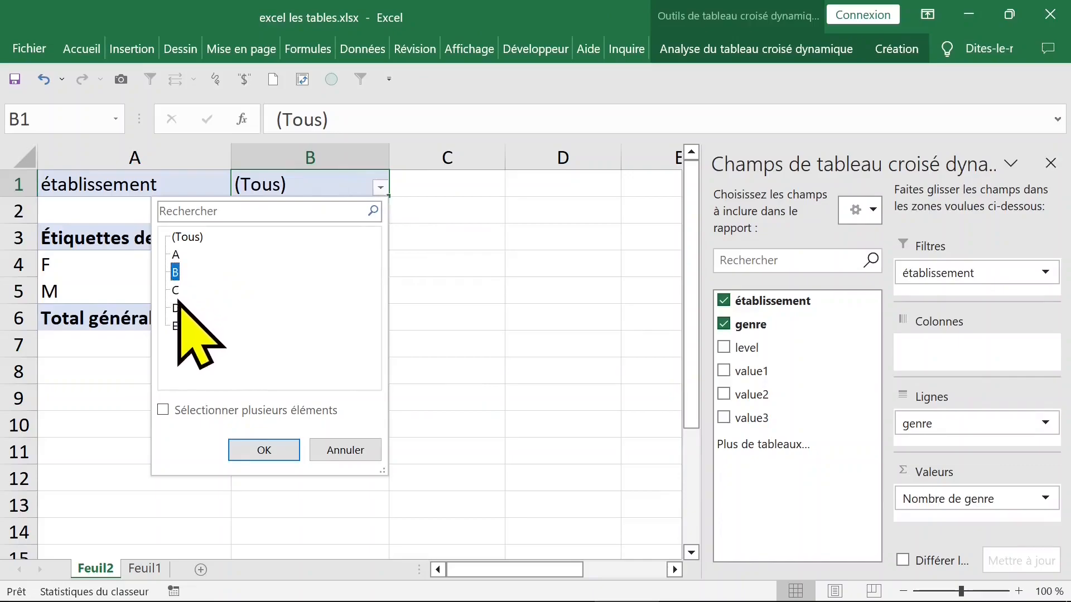
pyautogui.click(264, 449)
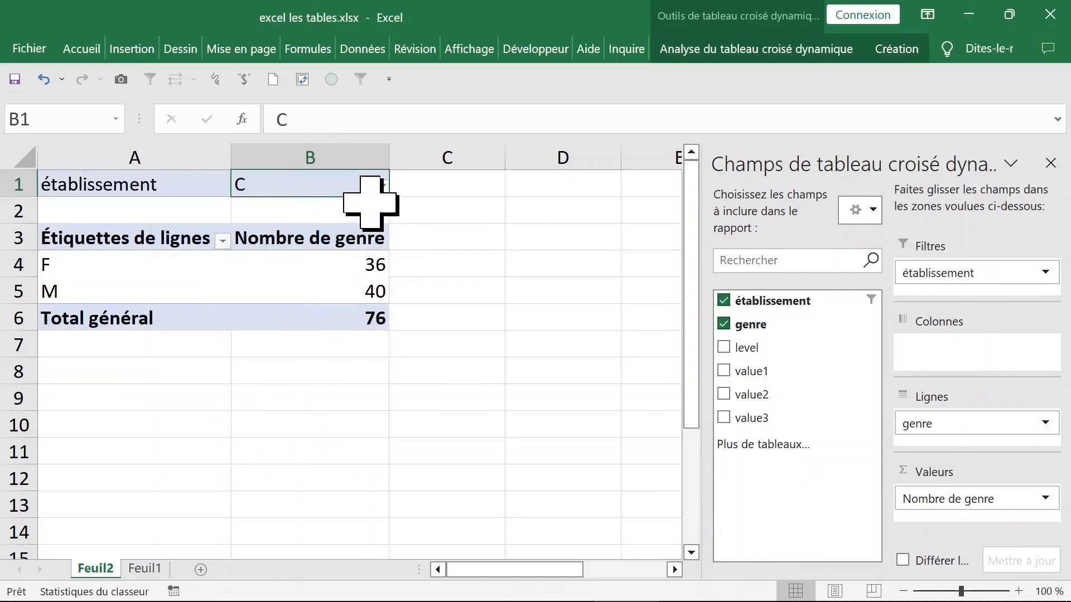
pyautogui.click(380, 187)
pyautogui.click(187, 237)
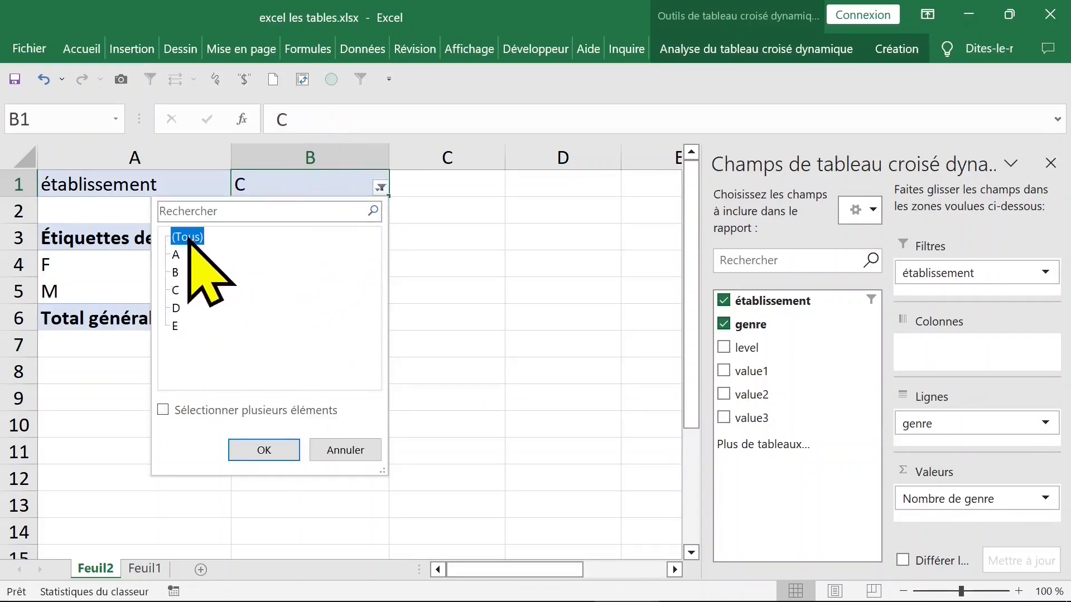
pyautogui.click(264, 450)
# Rearrange the pivot table with établissement in rows and genre in columns, and show it in tabular form
pyautogui.moveTo(914, 276); pyautogui.dragTo(956, 349)
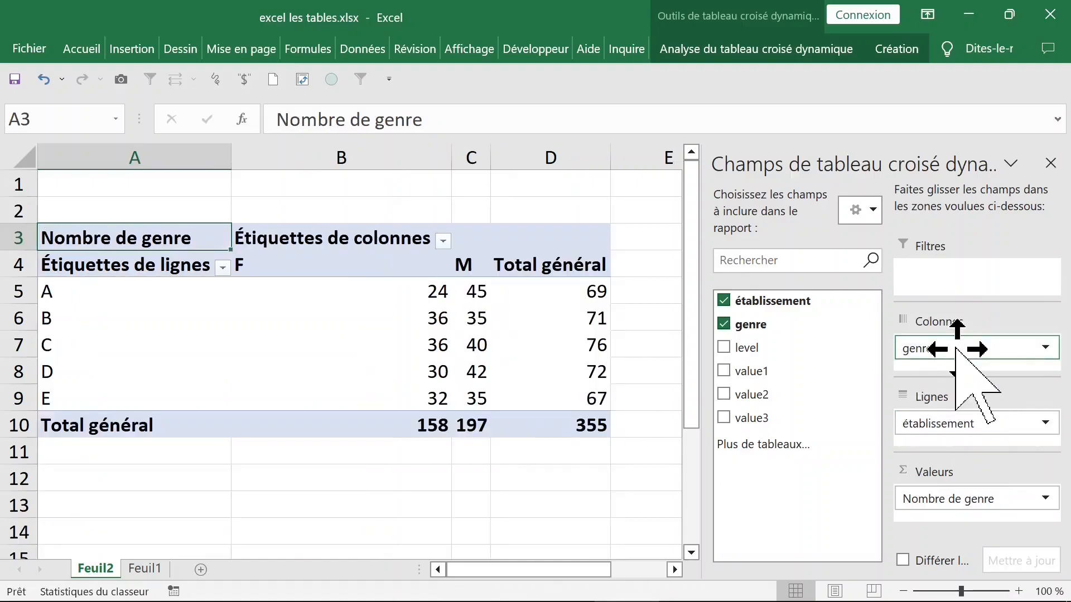
pyautogui.click(471, 318)
pyautogui.click(893, 50)
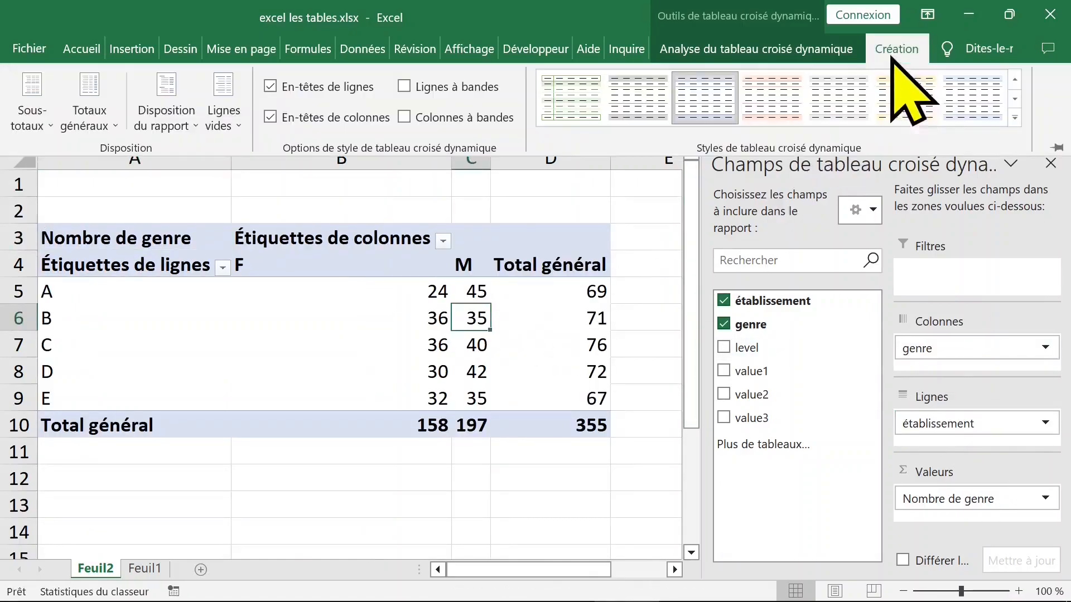
pyautogui.click(184, 120)
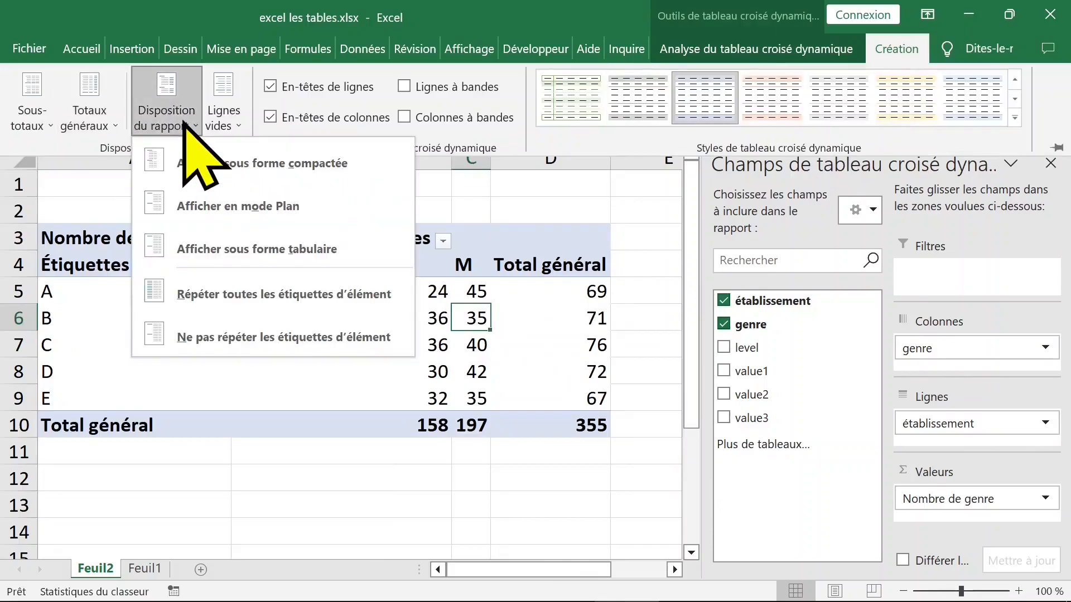
pyautogui.click(229, 241)
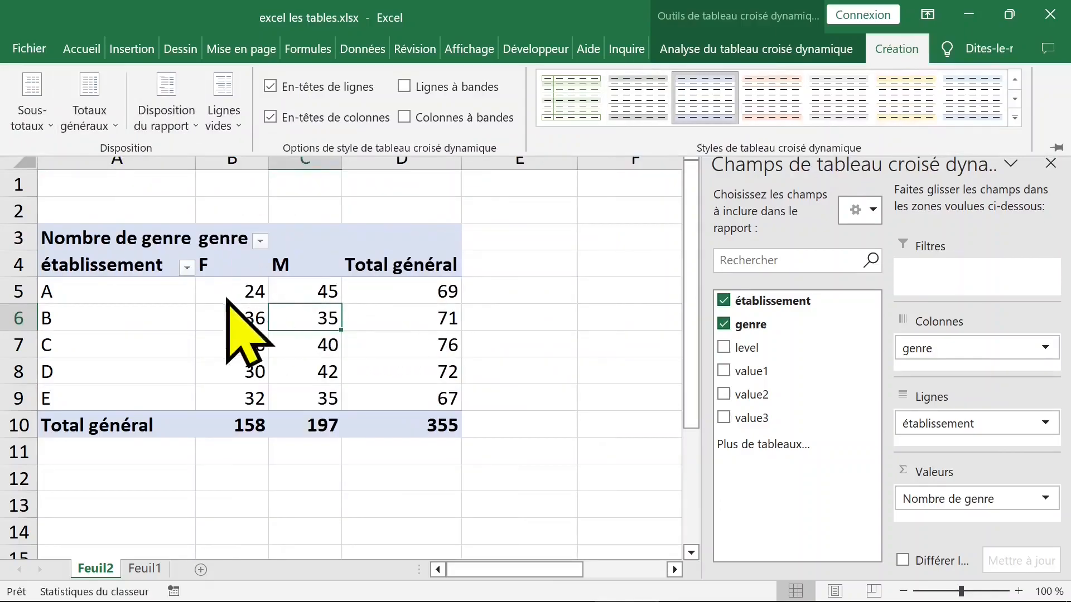
pyautogui.click(244, 304)
pyautogui.click(237, 285)
pyautogui.click(240, 254)
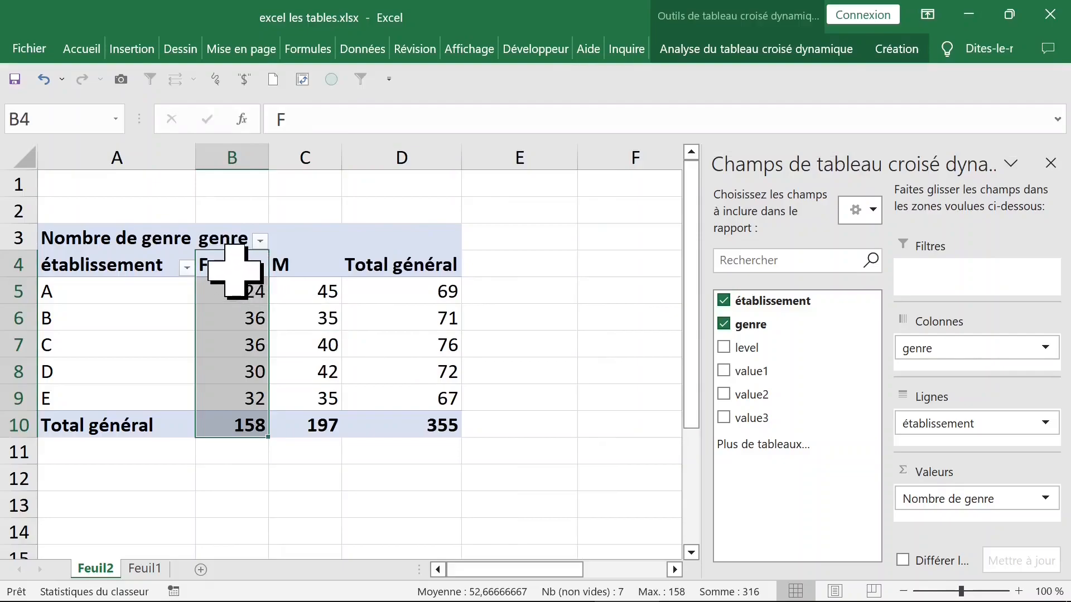
pyautogui.click(301, 266)
pyautogui.click(90, 300)
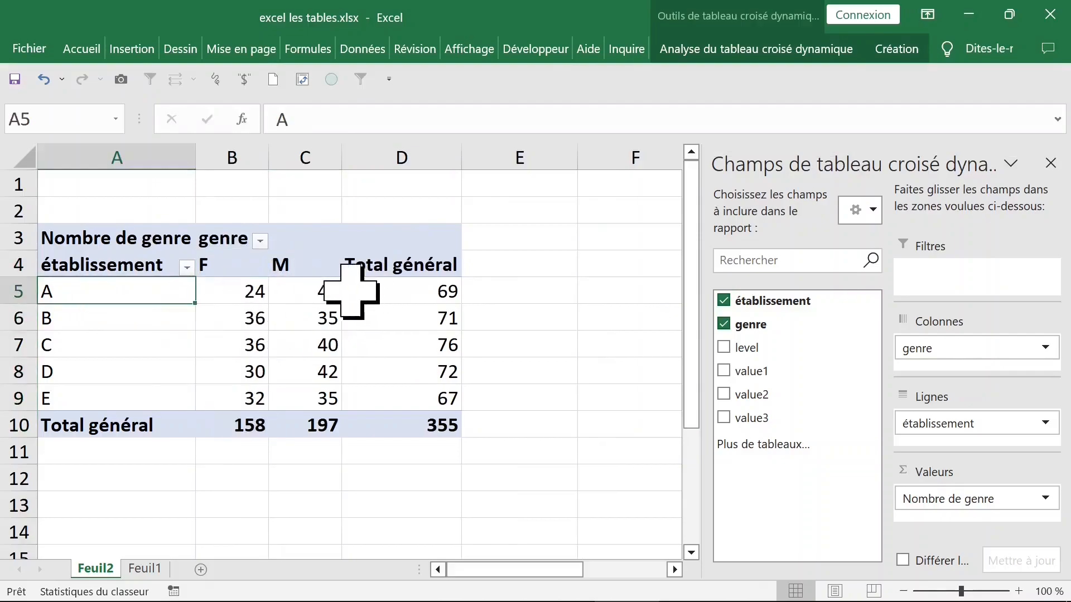
# Show the pivot table's genre counts as % du total de la ligne
pyautogui.click(290, 283)
pyautogui.moveTo(244, 282); pyautogui.dragTo(435, 288)
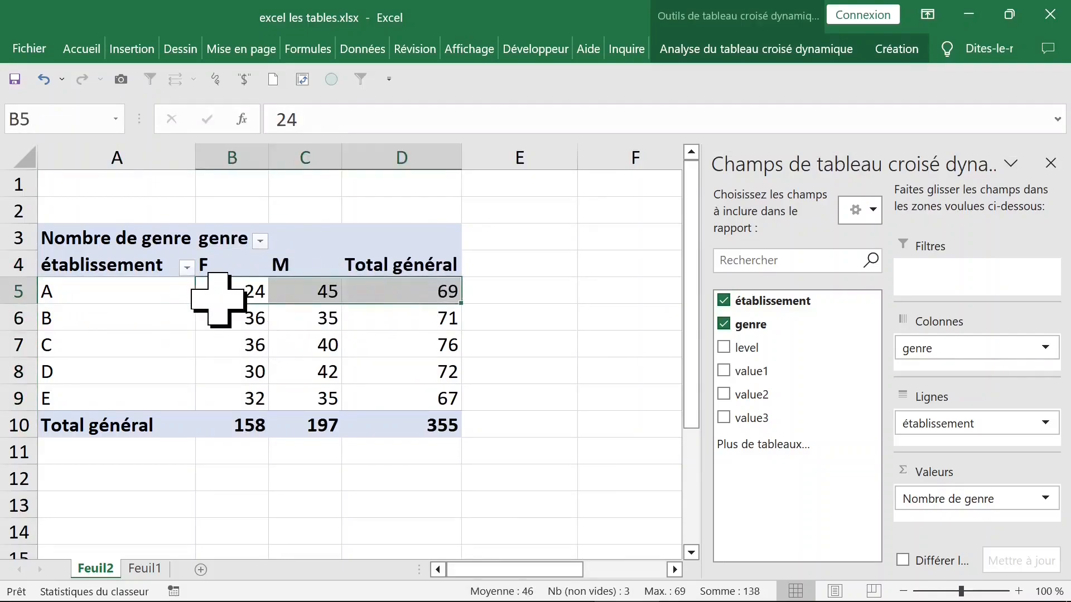
pyautogui.moveTo(234, 290); pyautogui.dragTo(393, 281)
pyautogui.click(427, 287)
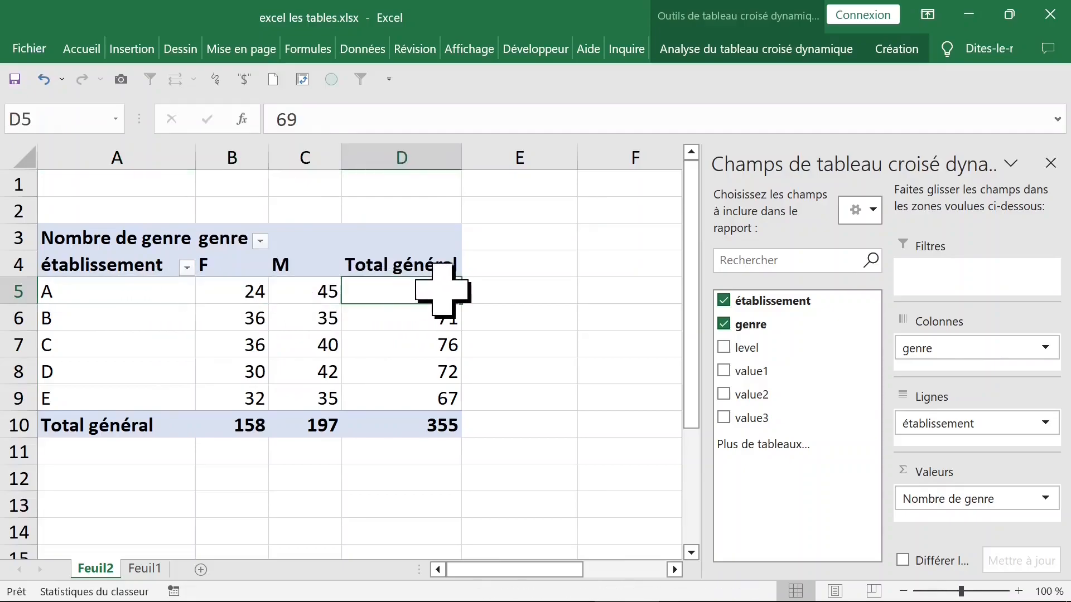
pyautogui.moveTo(245, 290); pyautogui.dragTo(306, 394)
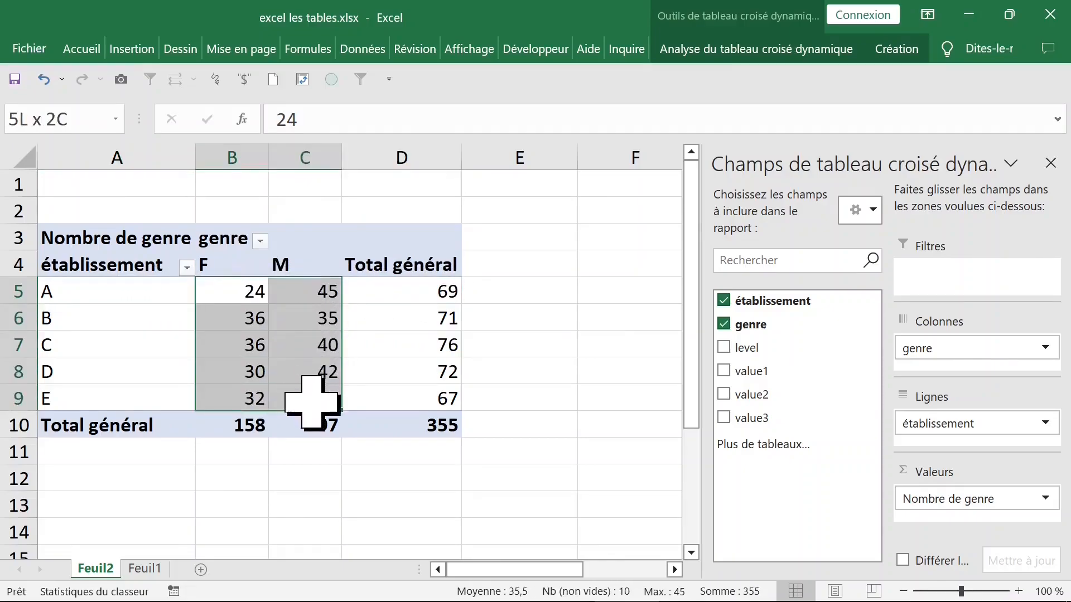
pyautogui.click(255, 295)
pyautogui.rightClick(234, 293)
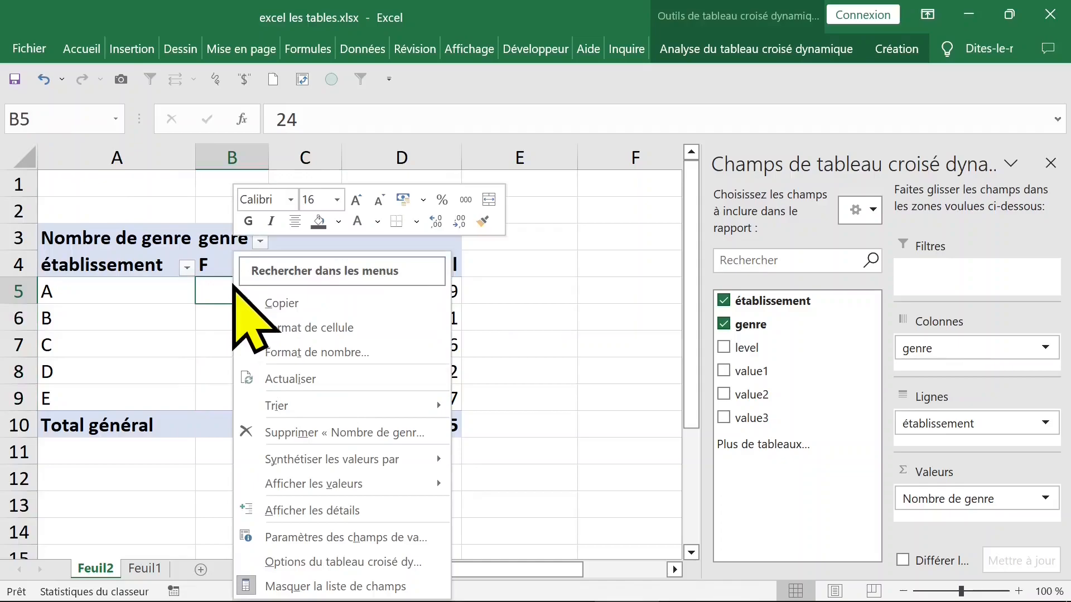
pyautogui.moveTo(356, 483)
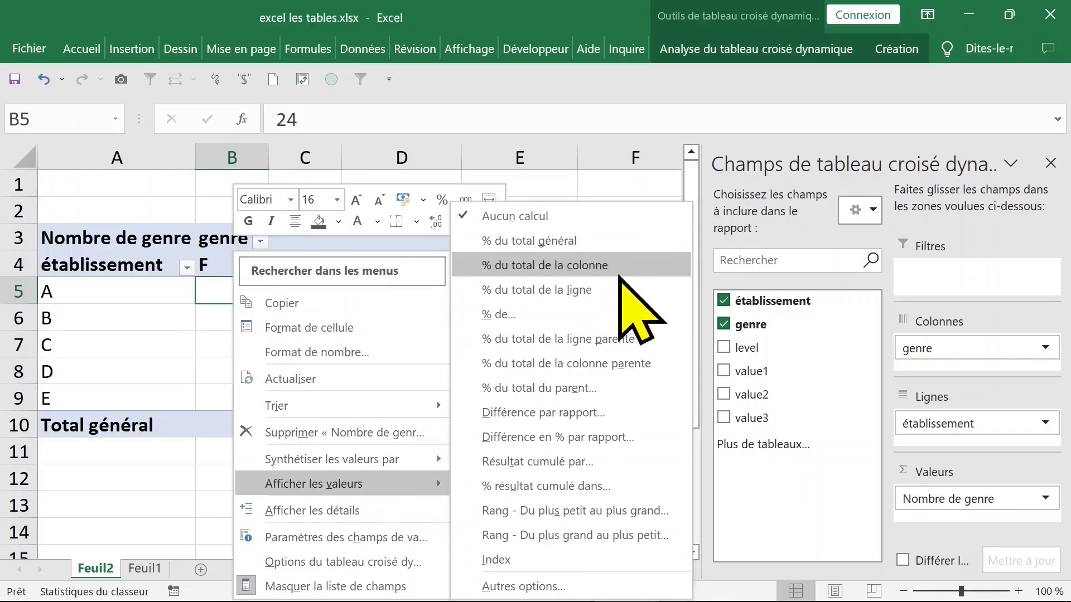
pyautogui.click(598, 292)
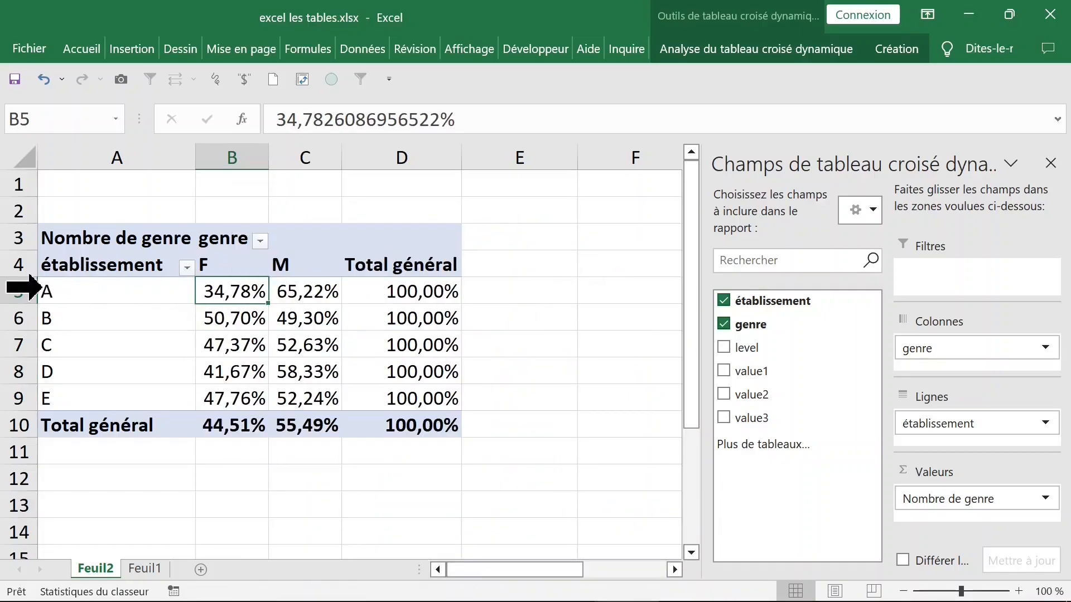
# Check the F and M percentages for établissement A, and undo the row-percentage display
pyautogui.click(42, 288)
pyautogui.click(232, 290)
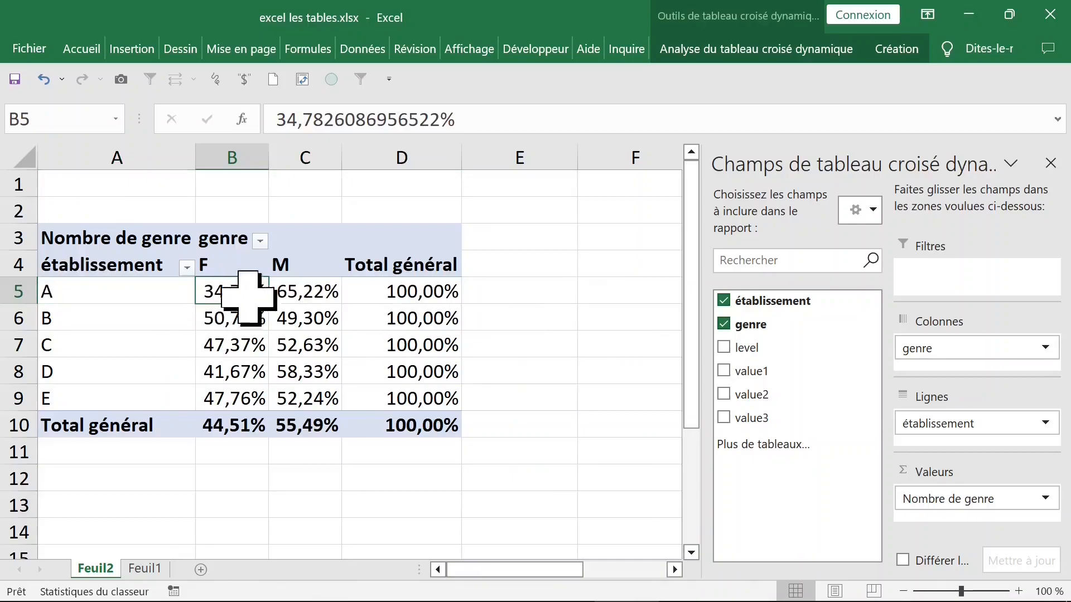
pyautogui.click(291, 289)
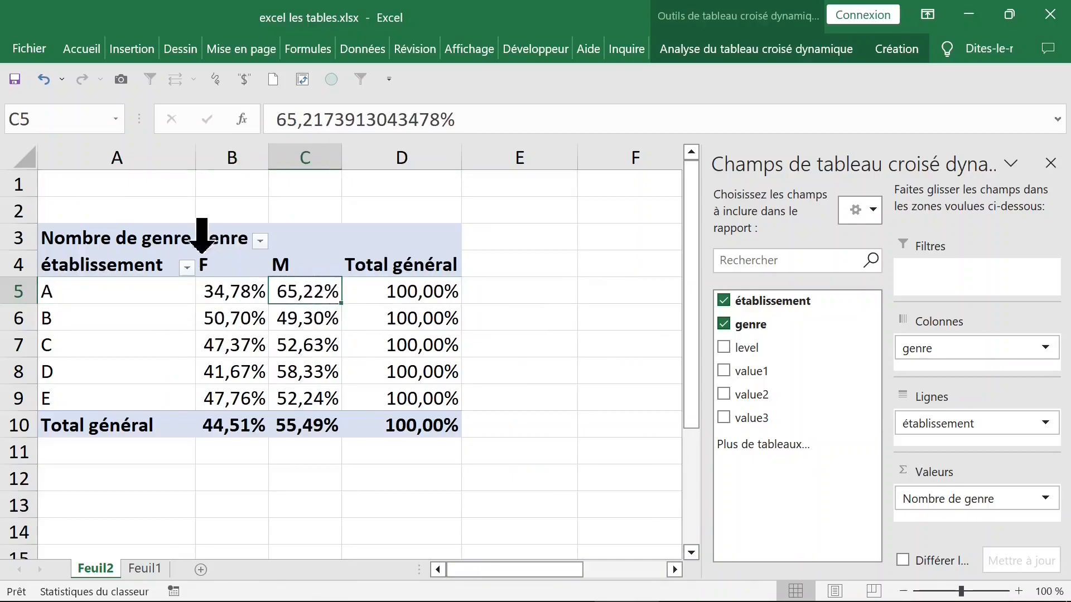
pyautogui.click(44, 80)
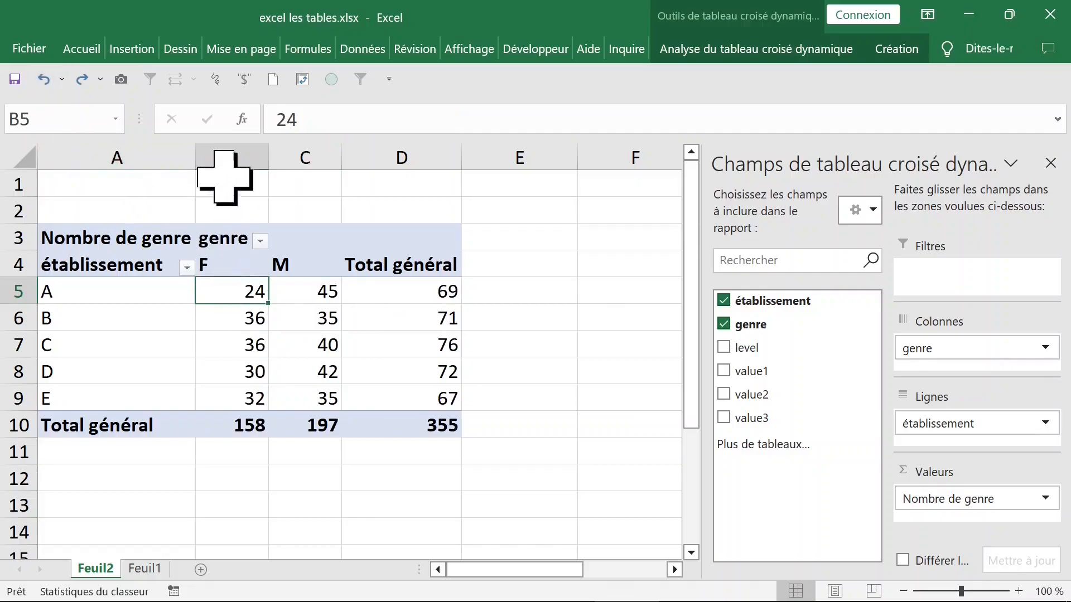
# Examine how the F counts are spread over the établissements, including the column's grand total
pyautogui.click(232, 157)
pyautogui.moveTo(232, 292); pyautogui.dragTo(234, 406)
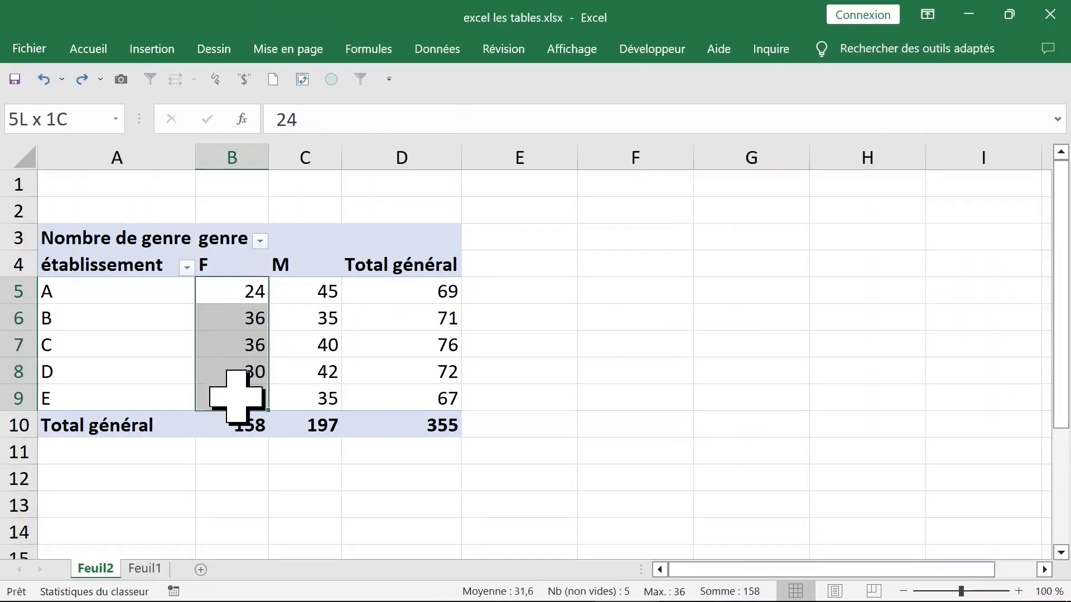
pyautogui.moveTo(135, 293); pyautogui.dragTo(128, 397)
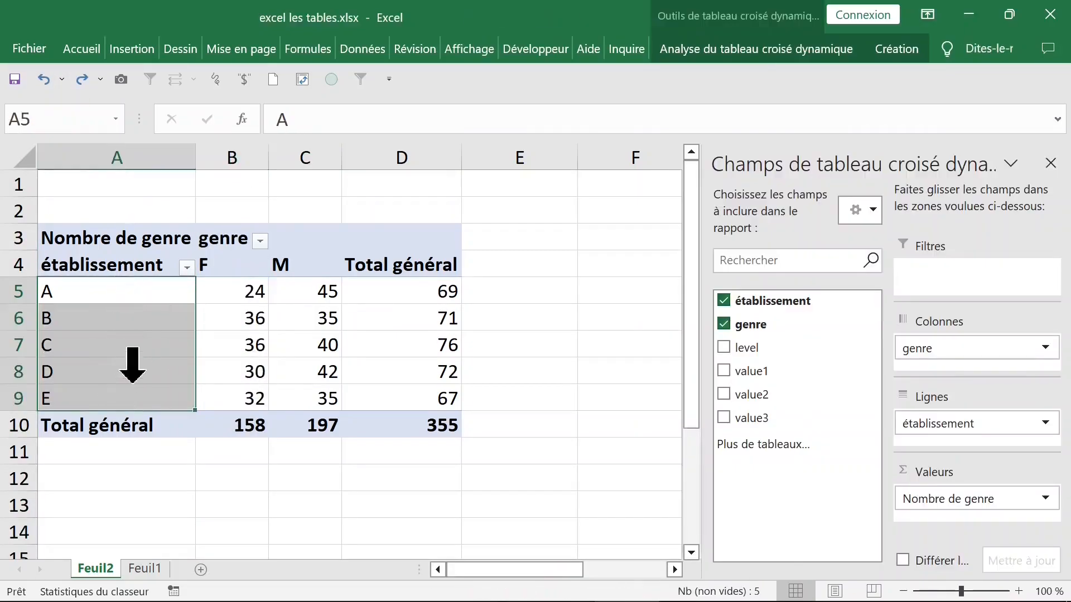
pyautogui.click(234, 319)
pyautogui.moveTo(237, 287); pyautogui.dragTo(234, 397)
pyautogui.click(239, 296)
pyautogui.click(257, 425)
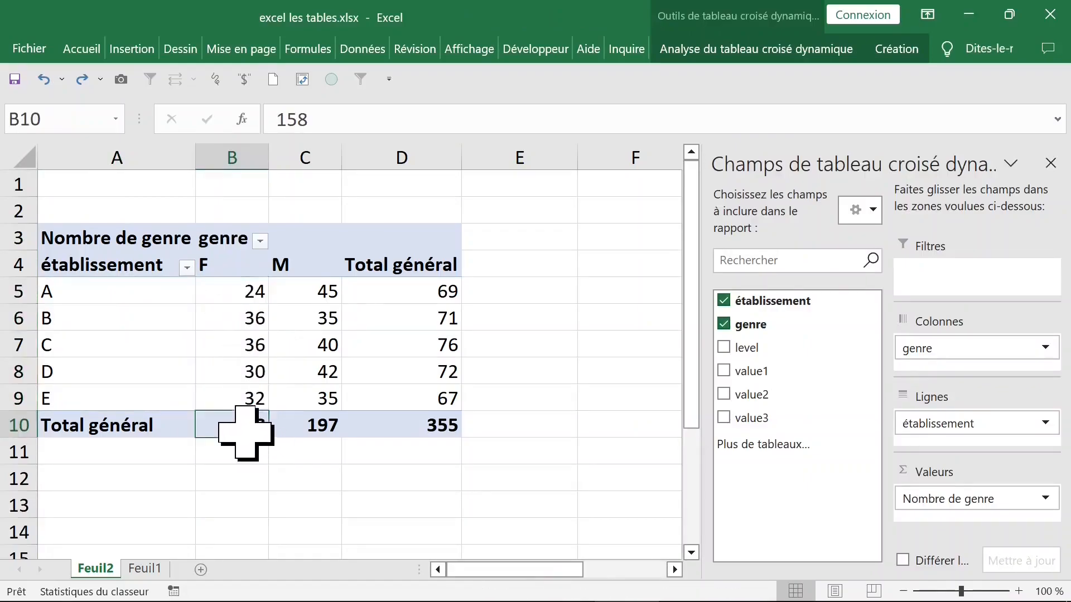
# Show the pivot table's genre counts as % du total de la colonne
pyautogui.click(245, 288)
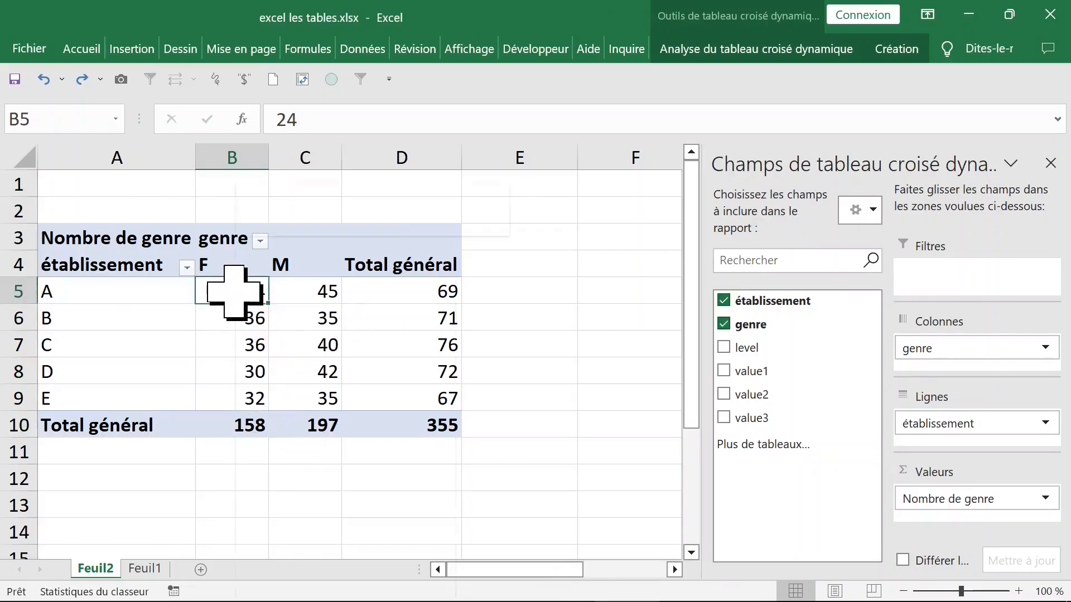
pyautogui.rightClick(238, 286)
pyautogui.moveTo(352, 483)
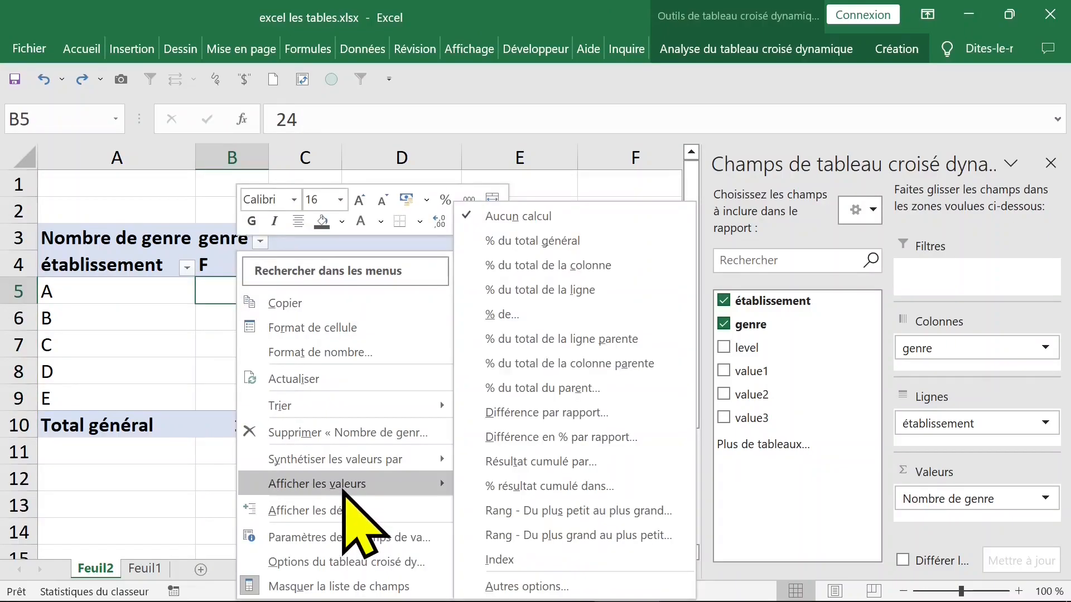
pyautogui.click(606, 265)
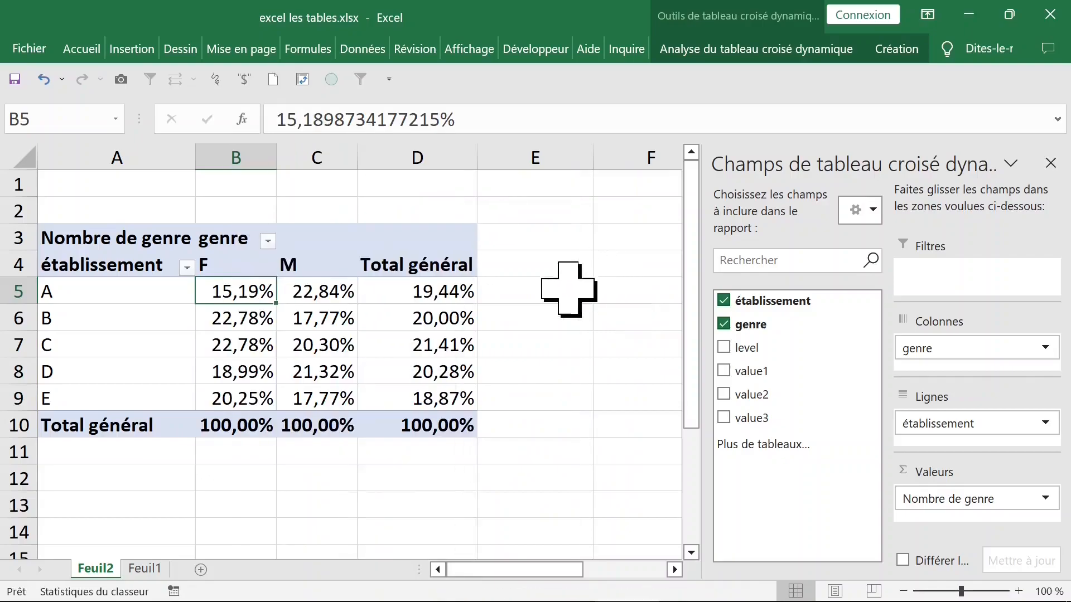
# Turn off the pivot table's grand totals for both rows and columns
pyautogui.click(439, 298)
pyautogui.click(419, 159)
pyautogui.click(426, 293)
pyautogui.click(896, 49)
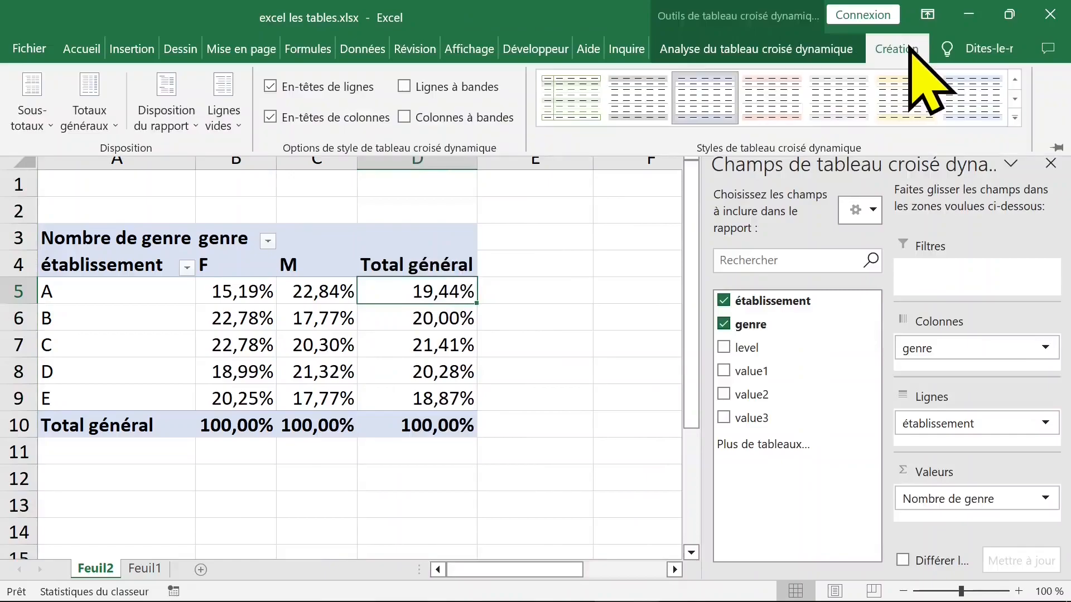
pyautogui.click(109, 120)
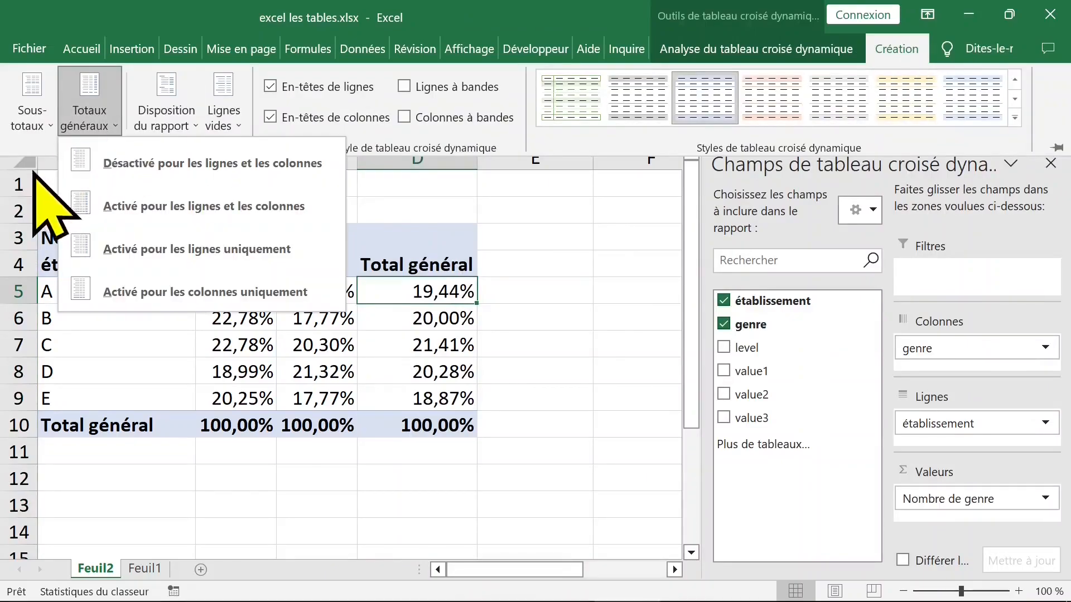
pyautogui.click(161, 173)
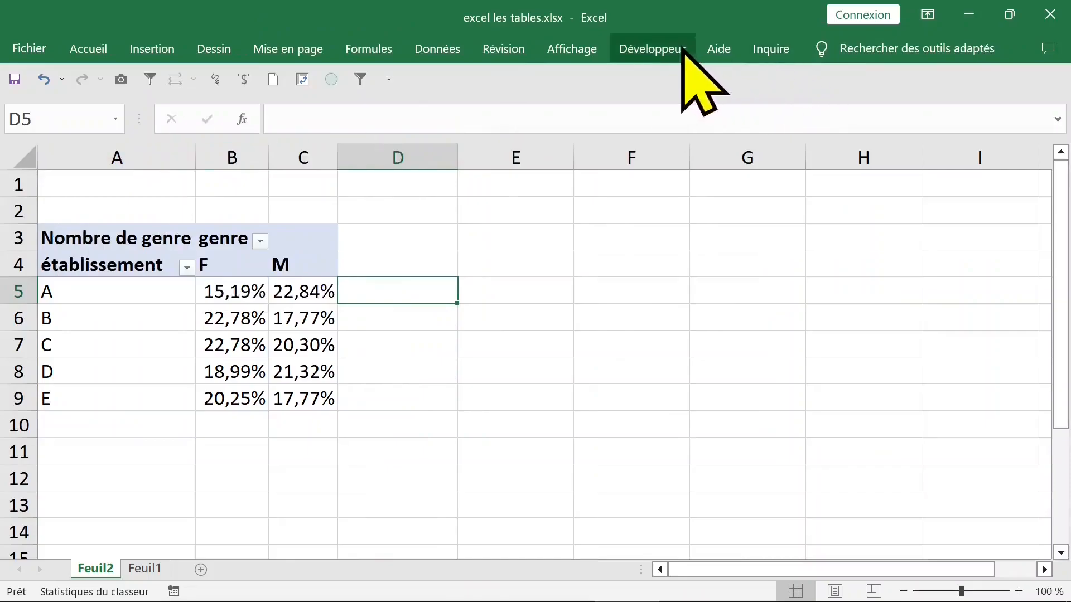
# Enable the pivot table's grand totals for columns only
pyautogui.click(262, 290)
pyautogui.click(894, 49)
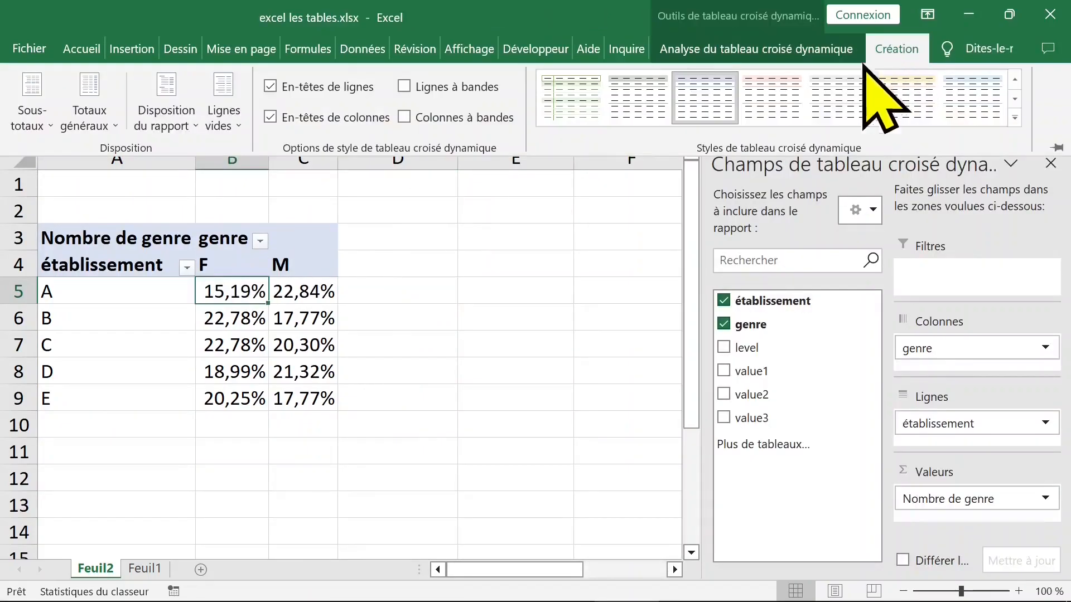
pyautogui.click(114, 125)
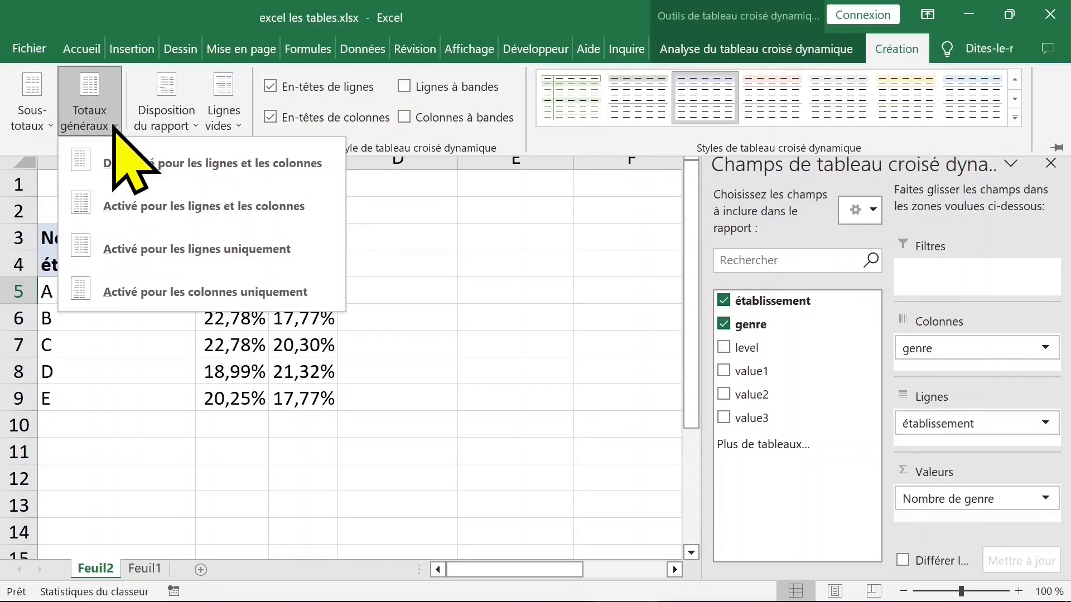
pyautogui.click(233, 296)
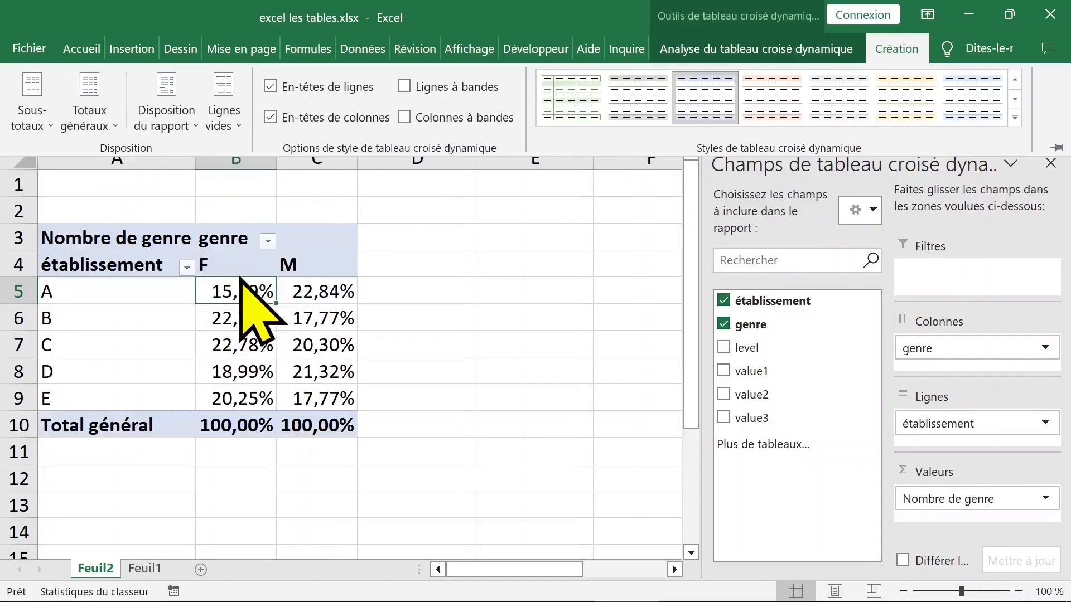
pyautogui.click(465, 360)
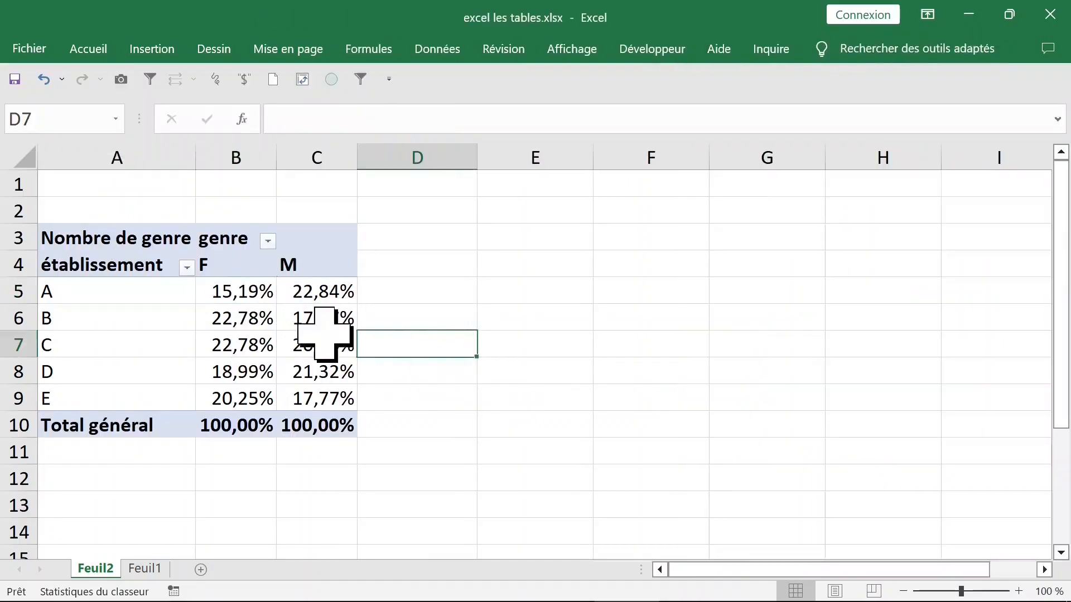
# Add the level field to the pivot table as a report filter
pyautogui.click(262, 293)
pyautogui.click(230, 365)
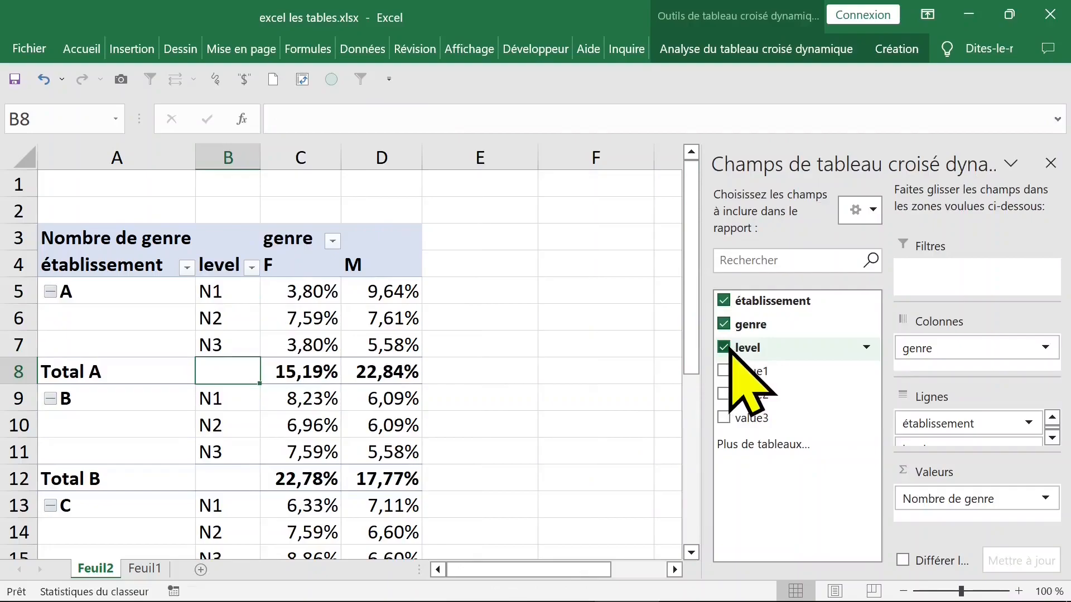
pyautogui.moveTo(757, 348); pyautogui.dragTo(914, 270)
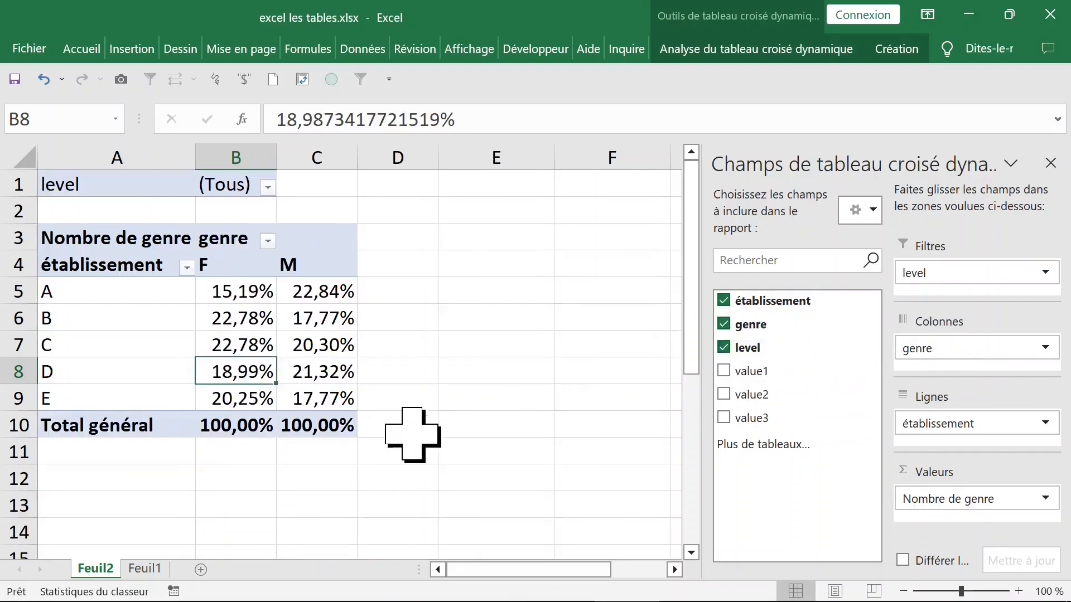
pyautogui.click(235, 324)
pyautogui.click(267, 188)
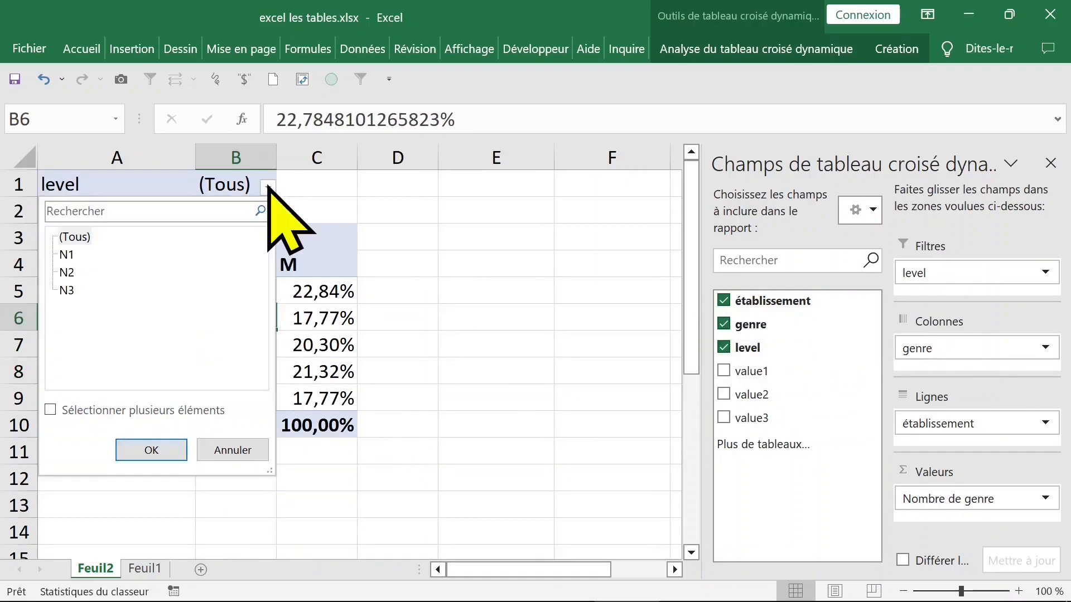
pyautogui.click(67, 254)
pyautogui.click(212, 451)
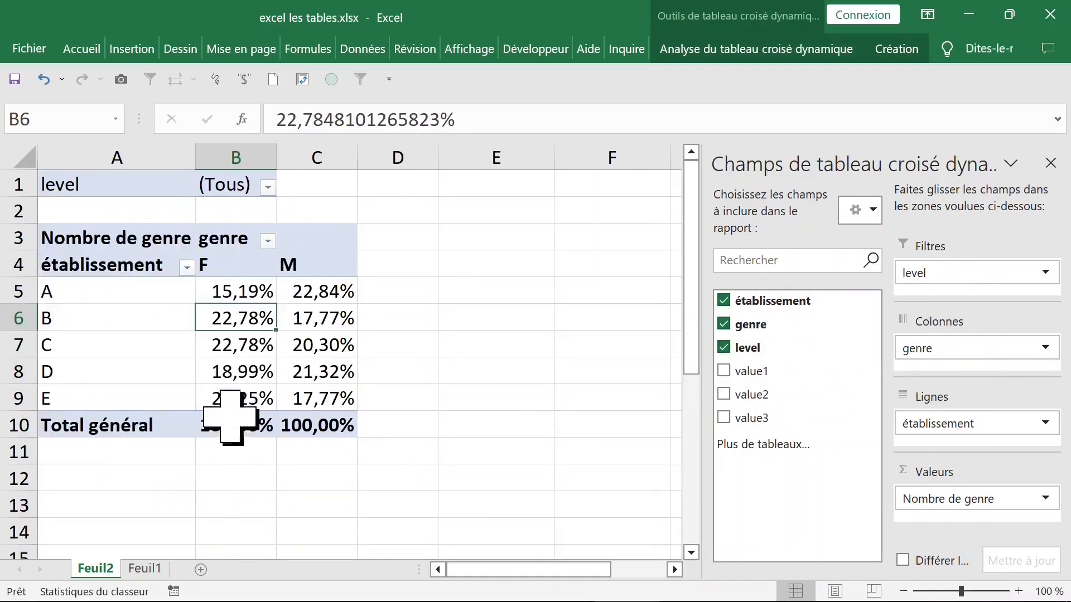
# Generate the report filter pages for level, giving each level its own pivot table sheet
pyautogui.moveTo(234, 290); pyautogui.dragTo(237, 393)
pyautogui.click(230, 338)
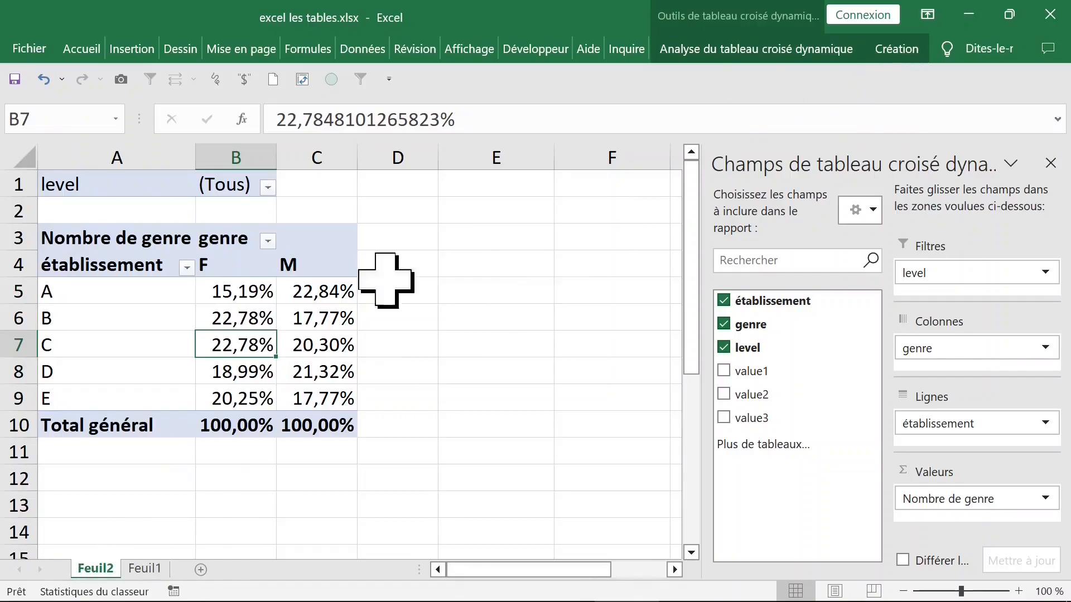
pyautogui.click(896, 49)
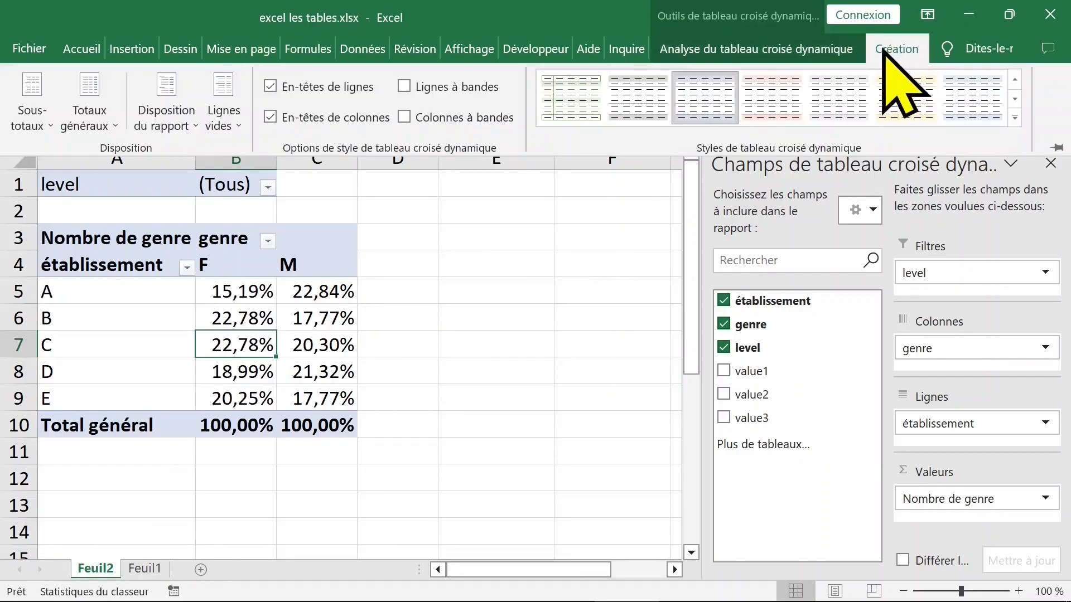
pyautogui.click(814, 49)
pyautogui.click(104, 128)
pyautogui.click(84, 216)
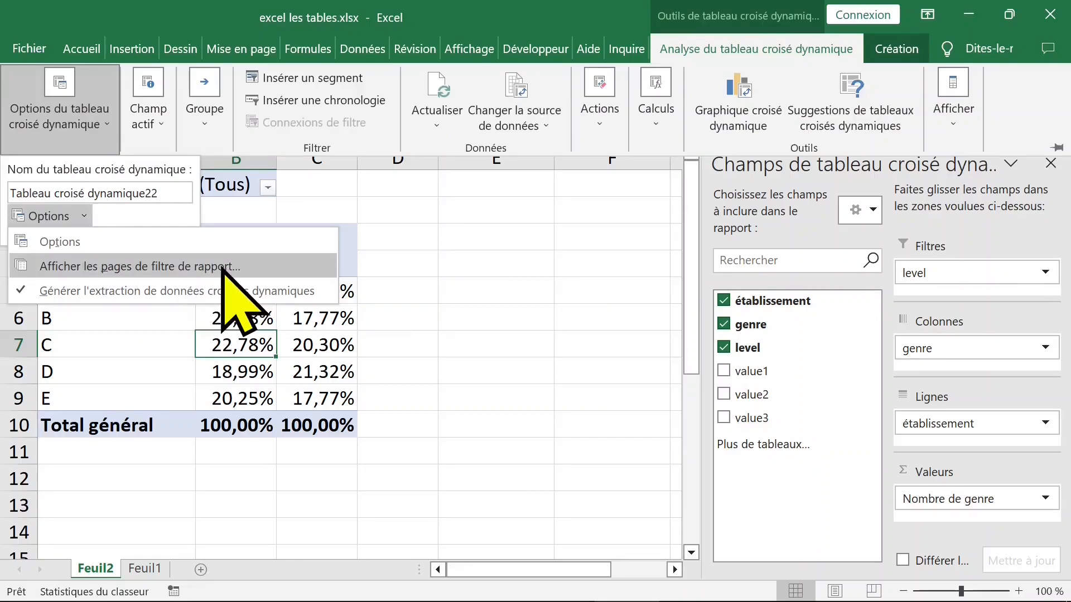
pyautogui.click(178, 266)
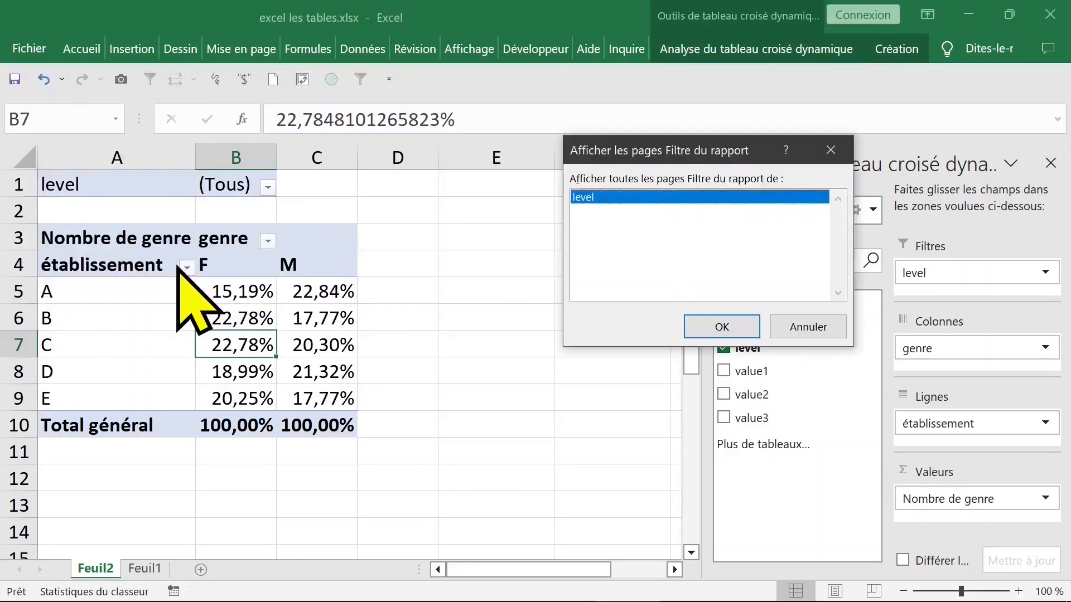
pyautogui.click(716, 334)
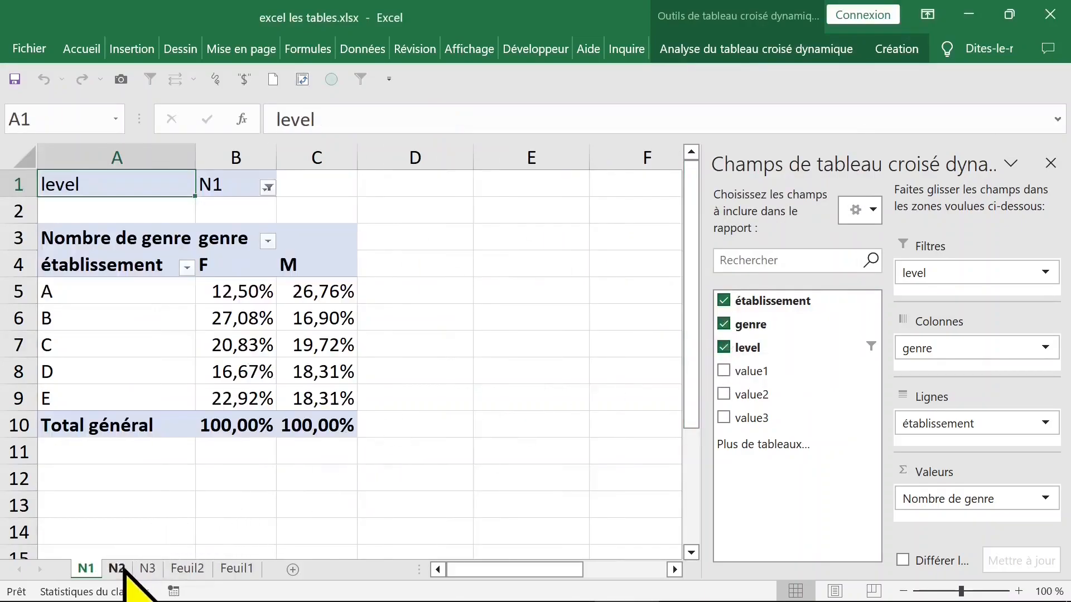
# Review the pivot tables on sheets N1, N2 and N3 and return to Feuil2
pyautogui.click(118, 568)
pyautogui.click(150, 569)
pyautogui.click(118, 568)
pyautogui.click(85, 568)
pyautogui.click(117, 569)
pyautogui.click(146, 569)
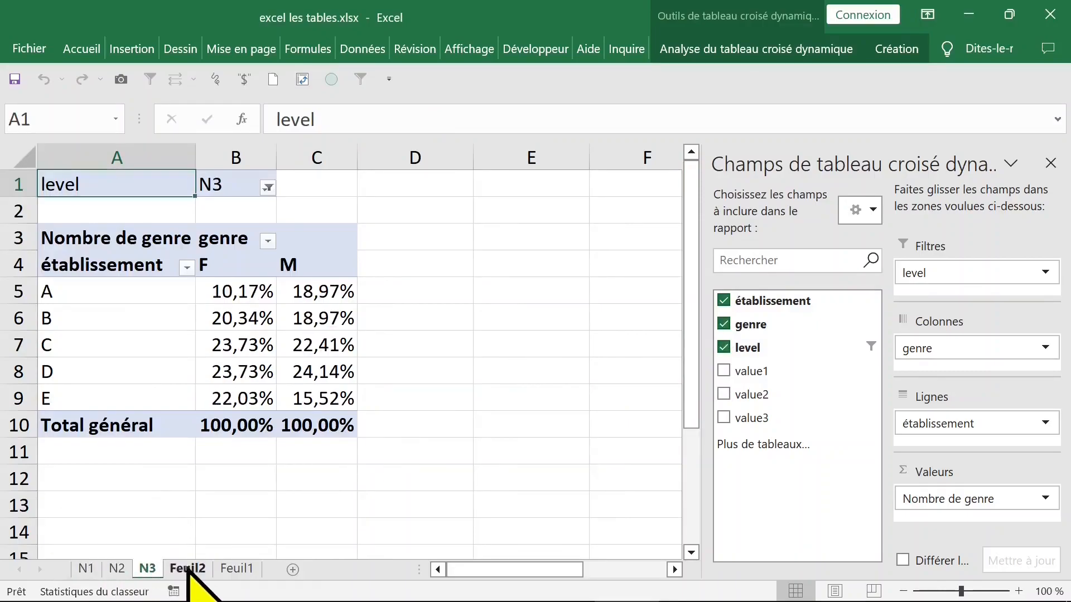
pyautogui.click(187, 568)
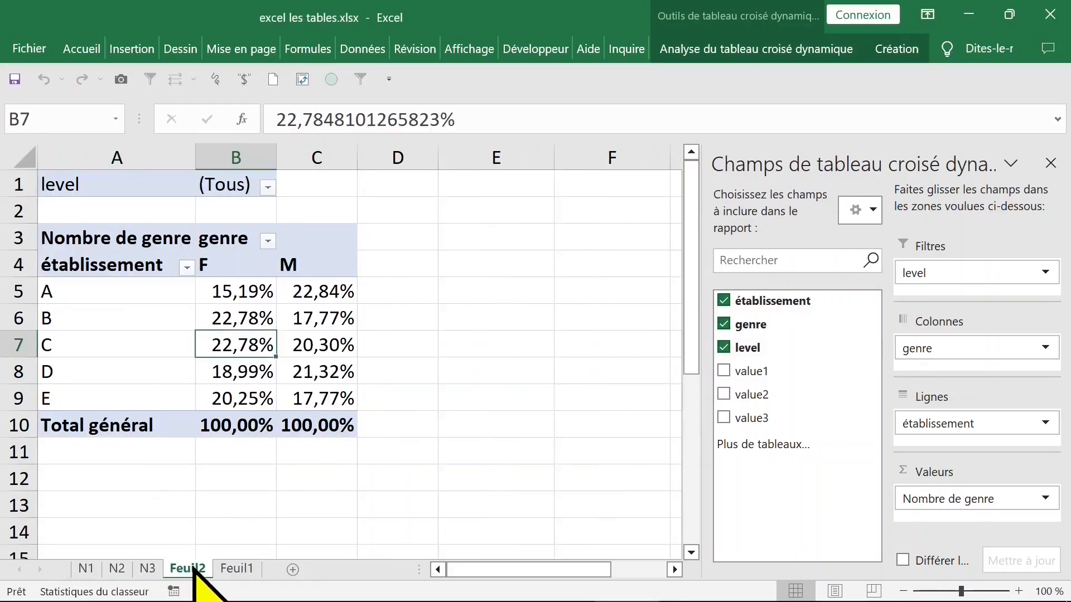
# Open Feuil1 and examine the value1, value2 and value3 columns of the source data
pyautogui.click(237, 569)
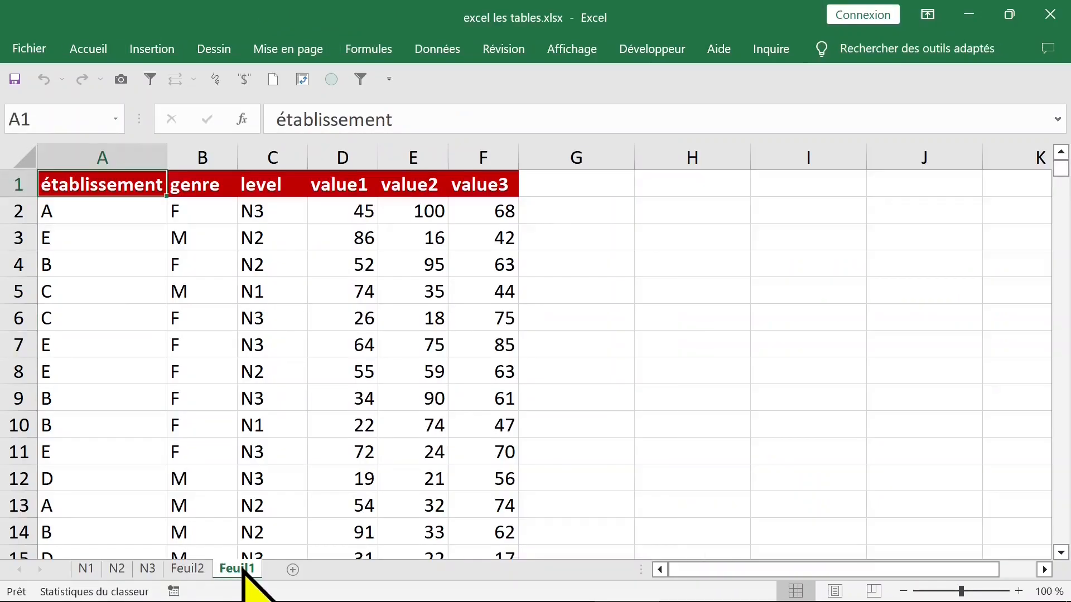
pyautogui.click(375, 261)
pyautogui.click(357, 212)
pyautogui.click(352, 158)
pyautogui.click(403, 161)
pyautogui.click(331, 158)
pyautogui.click(452, 211)
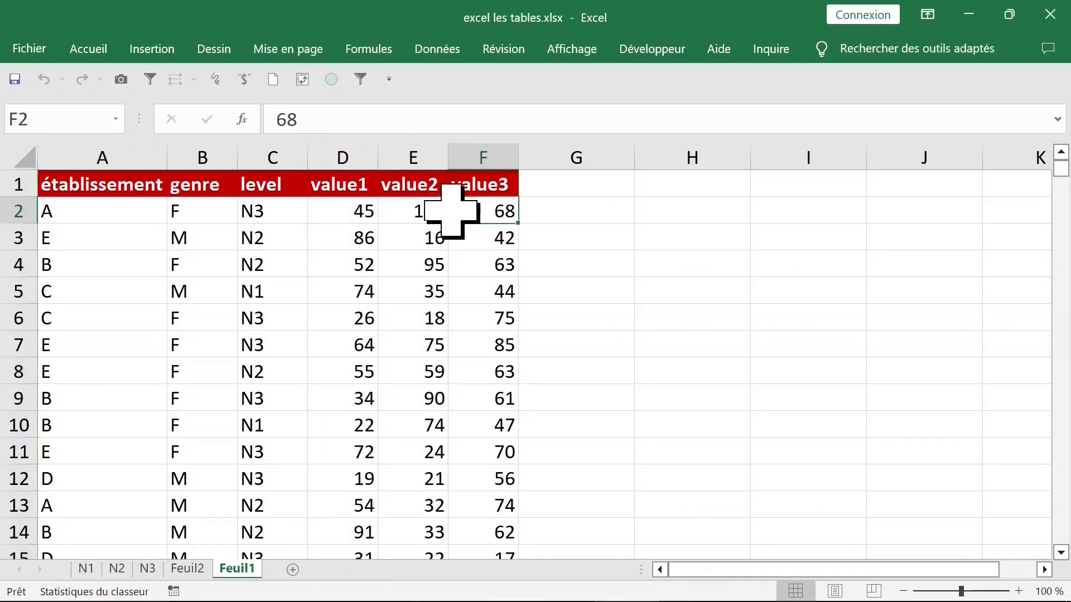
# Create a pivot table from the Feuil1 data range A1:F356 on a new worksheet
pyautogui.click(397, 260)
pyautogui.click(152, 48)
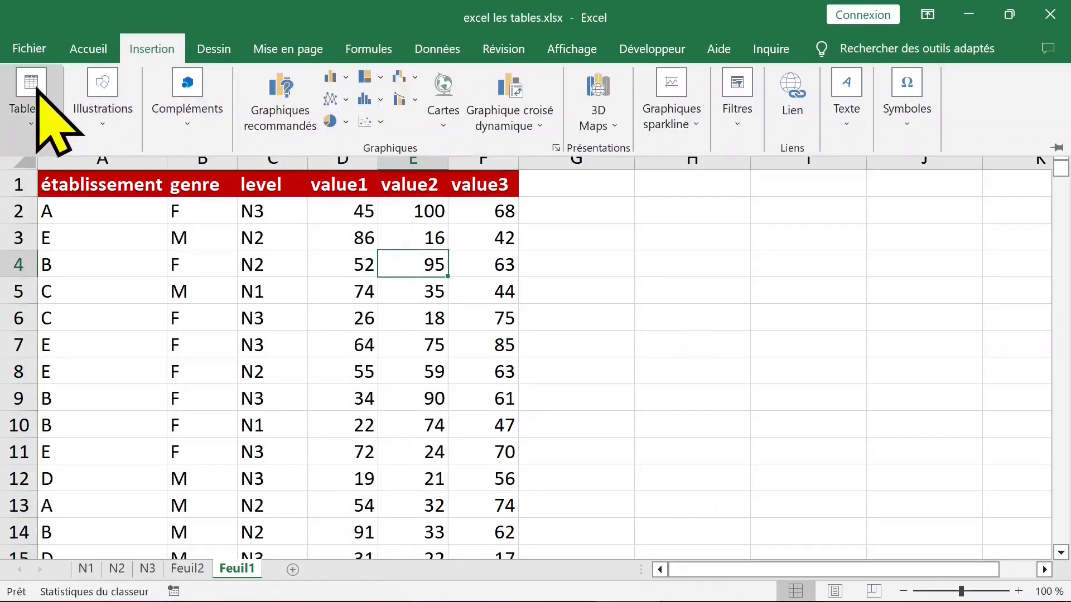
pyautogui.click(33, 92)
pyautogui.click(36, 190)
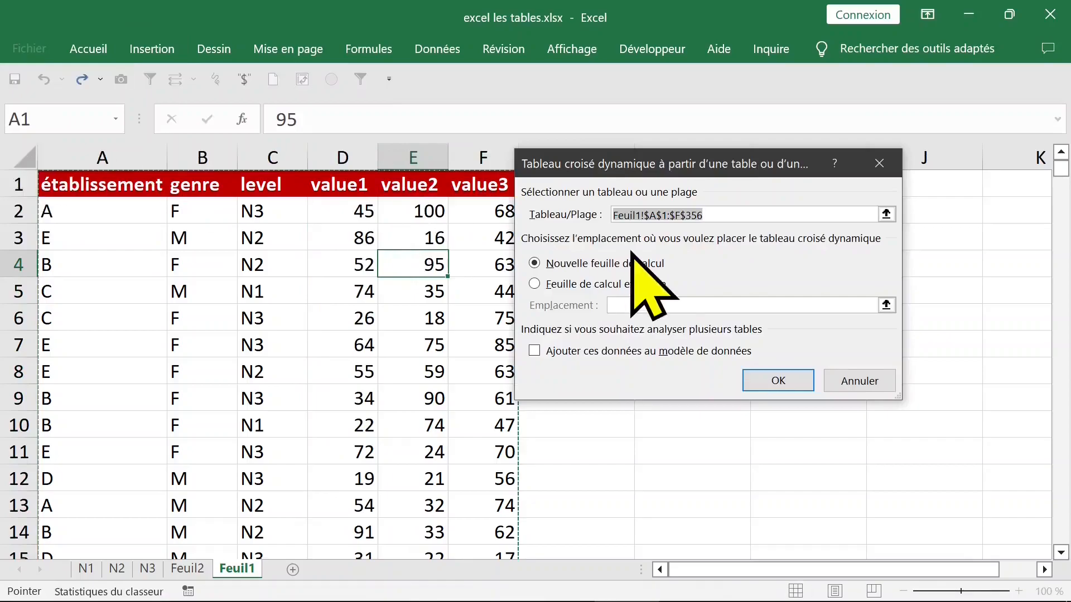
pyautogui.click(784, 384)
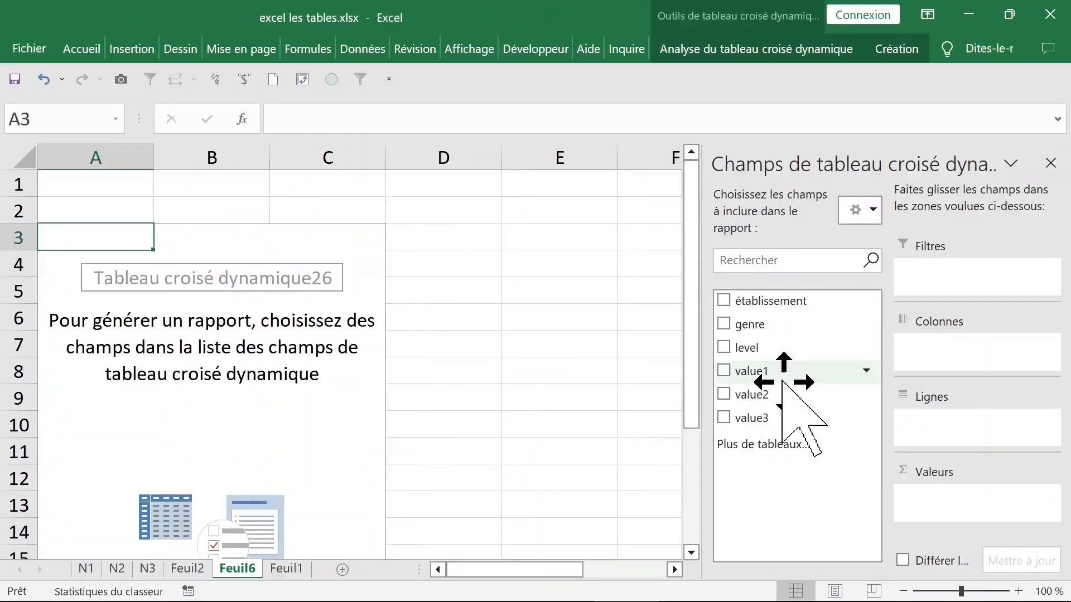
# Lay out the pivot table with value1 as rows, level as columns, genre as report filter and the count of level as values
pyautogui.moveTo(772, 368); pyautogui.dragTo(937, 423)
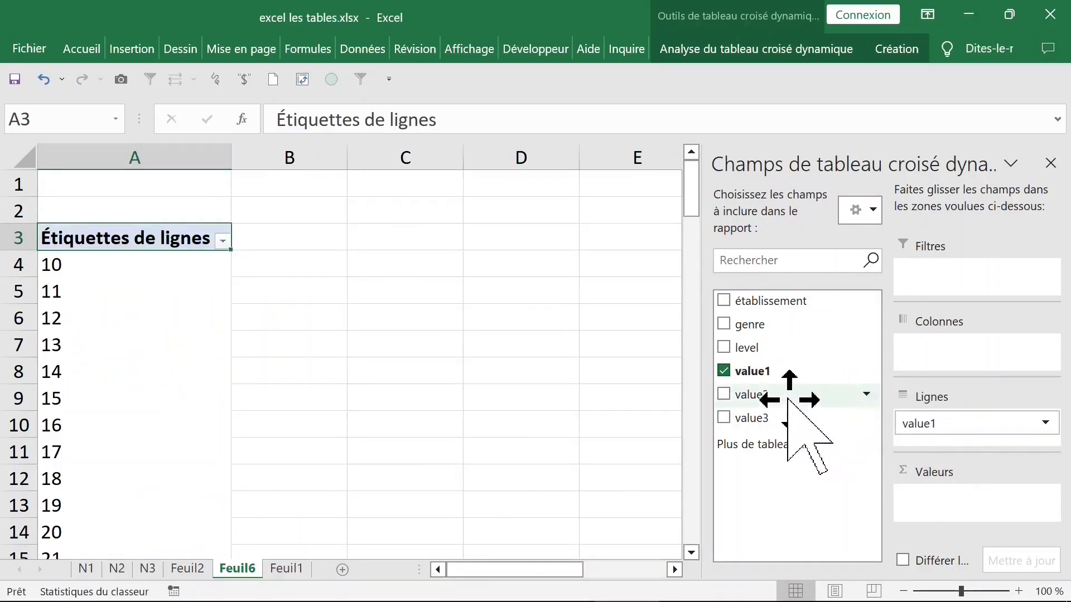
pyautogui.moveTo(788, 350); pyautogui.dragTo(925, 359)
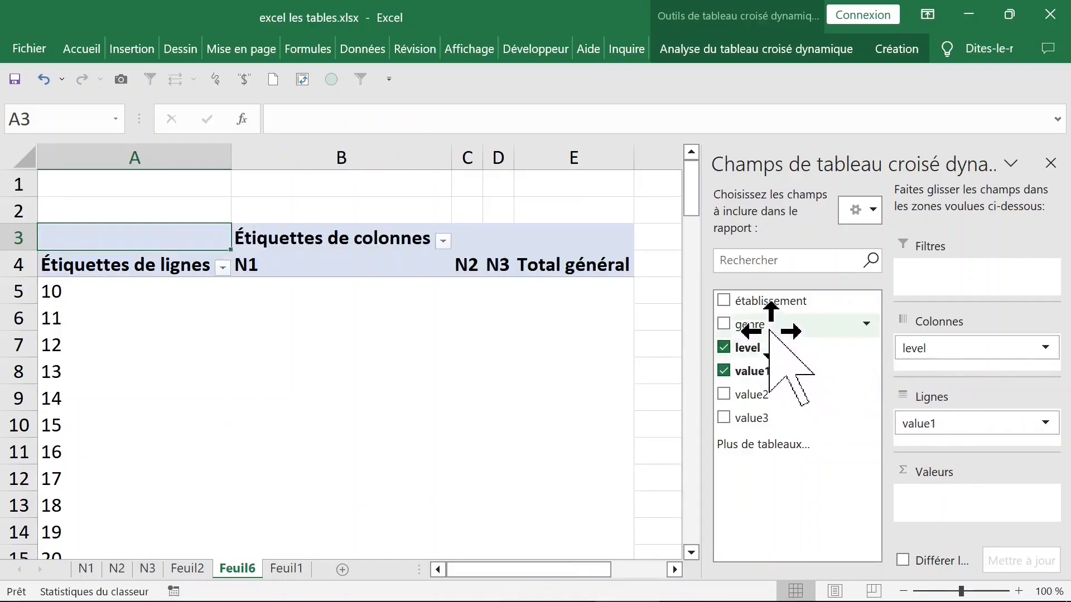
pyautogui.moveTo(768, 327)
pyautogui.mouseDown()
pyautogui.moveTo(719, 321)
pyautogui.moveTo(887, 321)
pyautogui.moveTo(943, 284)
pyautogui.moveTo(961, 298)
pyautogui.mouseUp()
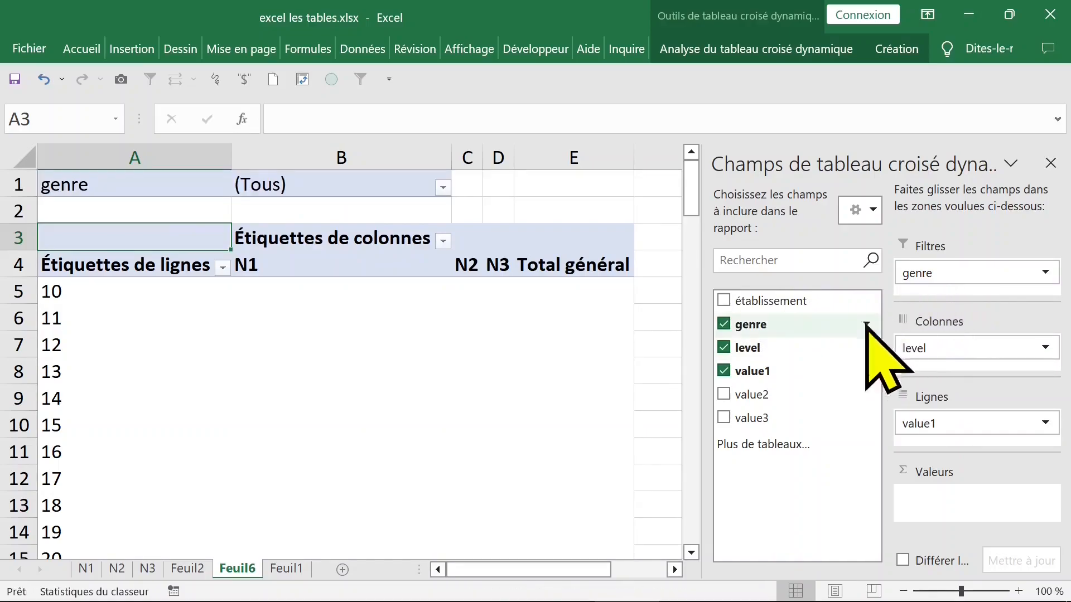
pyautogui.moveTo(786, 350); pyautogui.dragTo(970, 497)
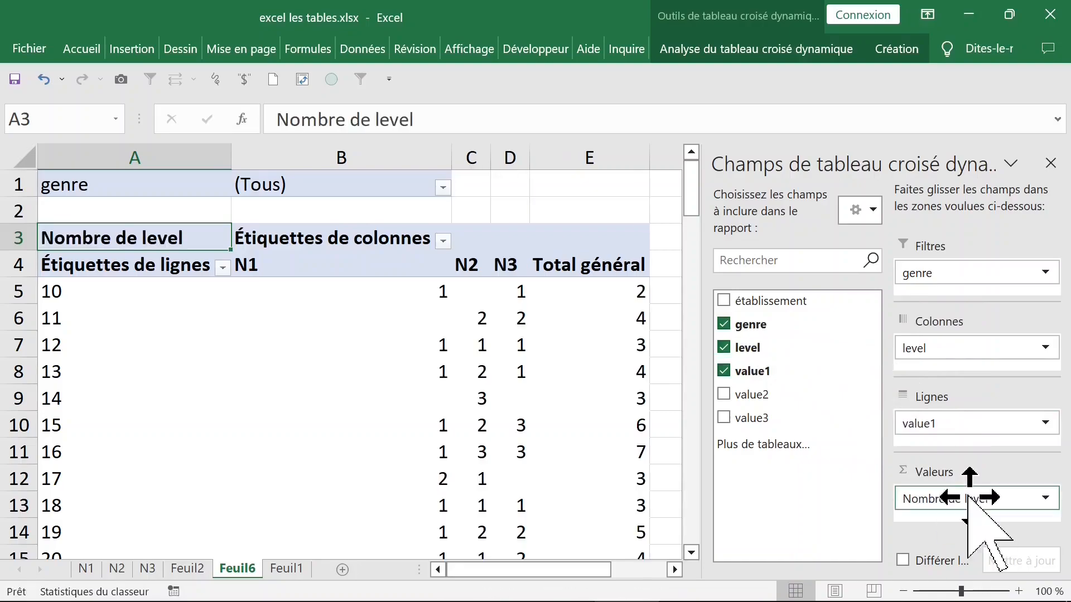
pyautogui.click(1051, 163)
# Group the value1 row labels from 10 to 100 in intervals of 10
pyautogui.click(219, 317)
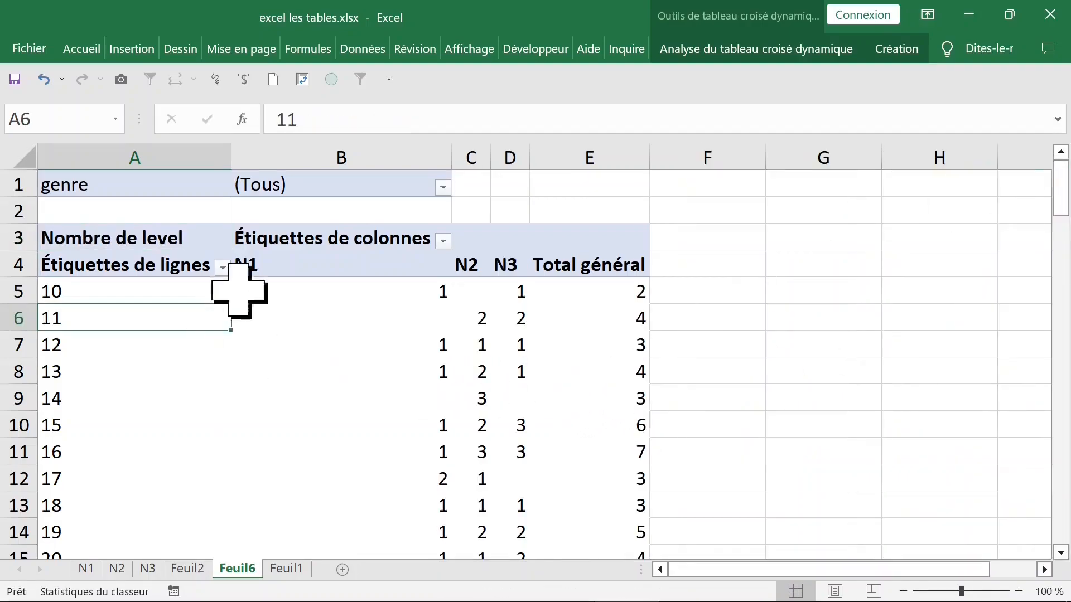
pyautogui.click(170, 266)
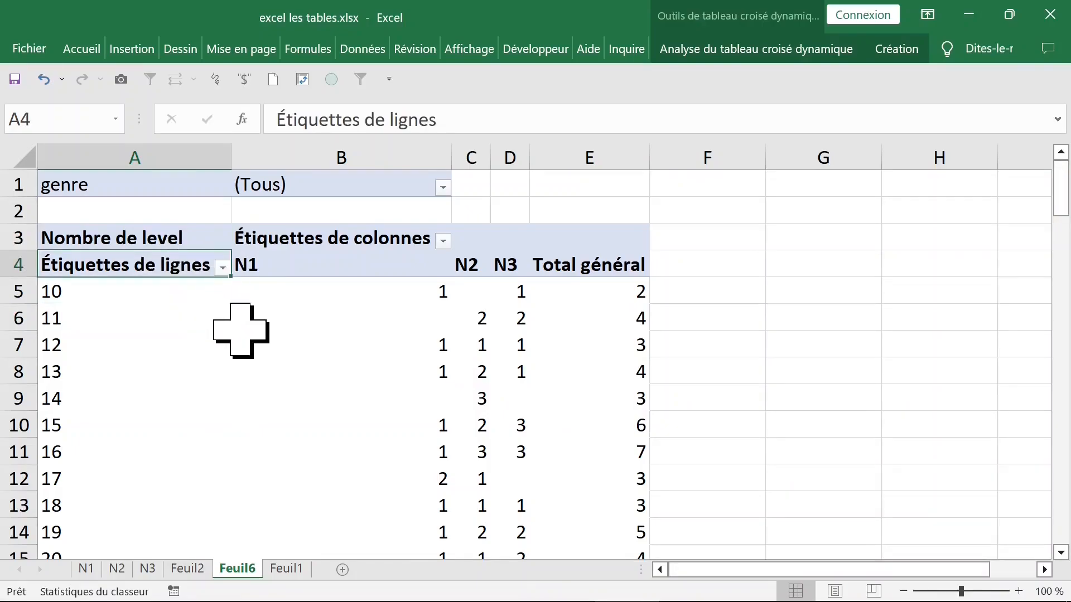
pyautogui.click(346, 330)
pyautogui.click(131, 292)
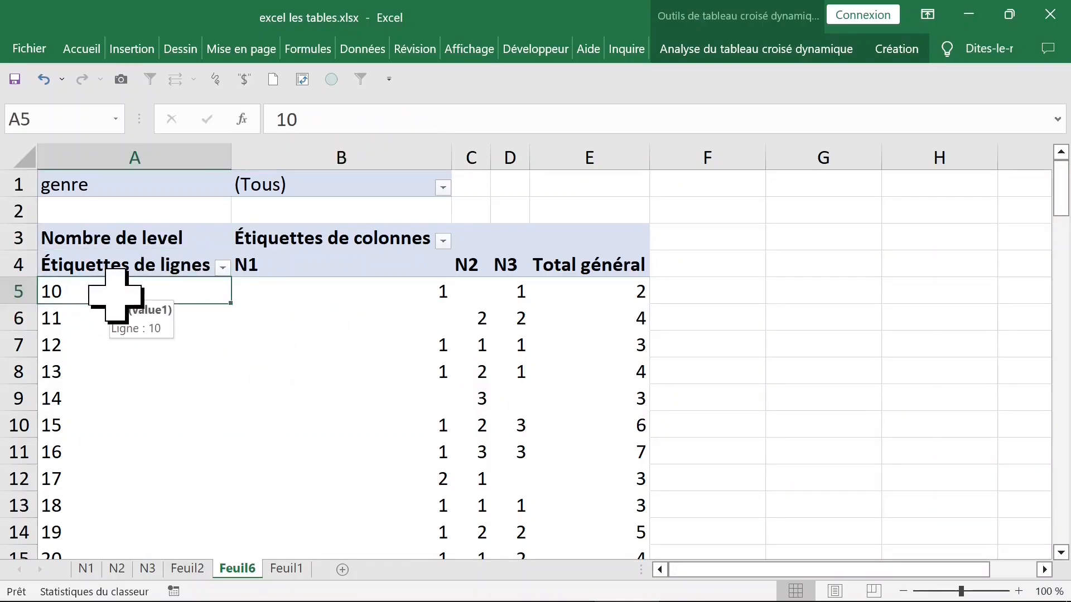
pyautogui.rightClick(118, 295)
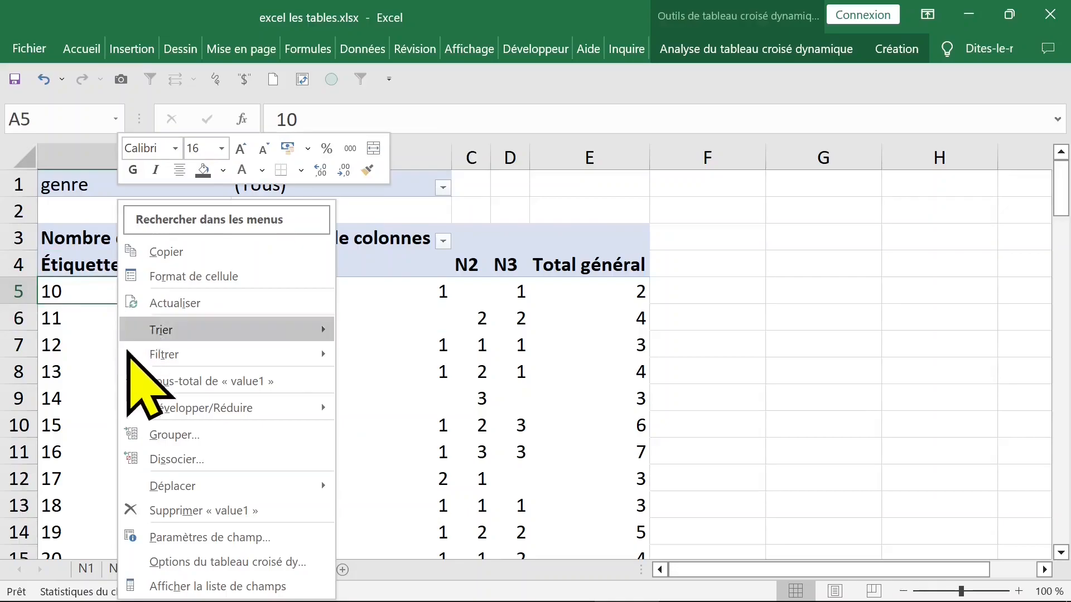
pyautogui.click(204, 439)
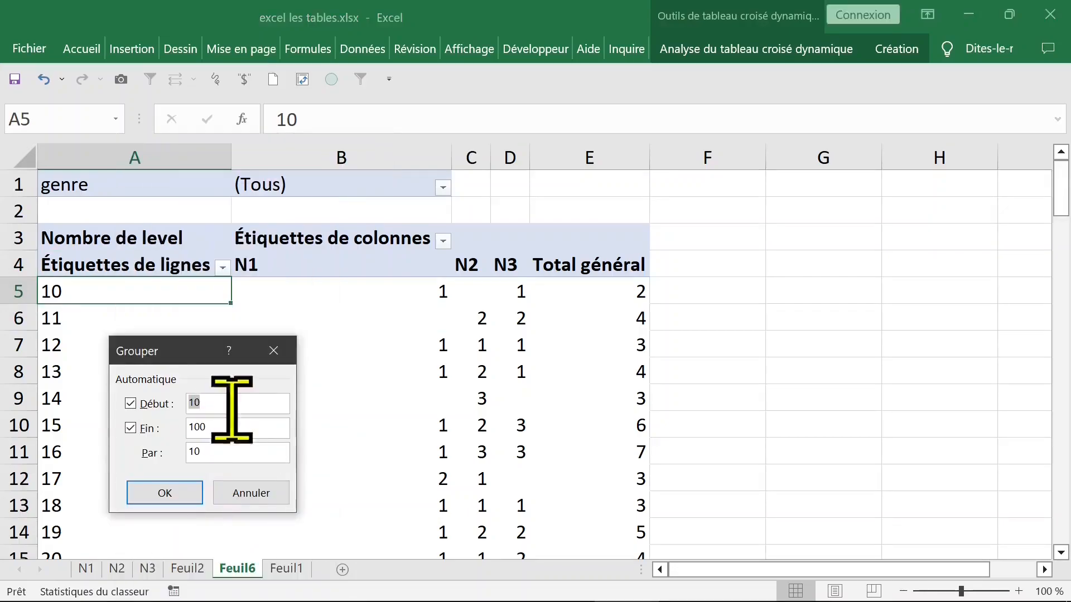
pyautogui.moveTo(191, 337); pyautogui.dragTo(509, 184)
pyautogui.click(554, 230)
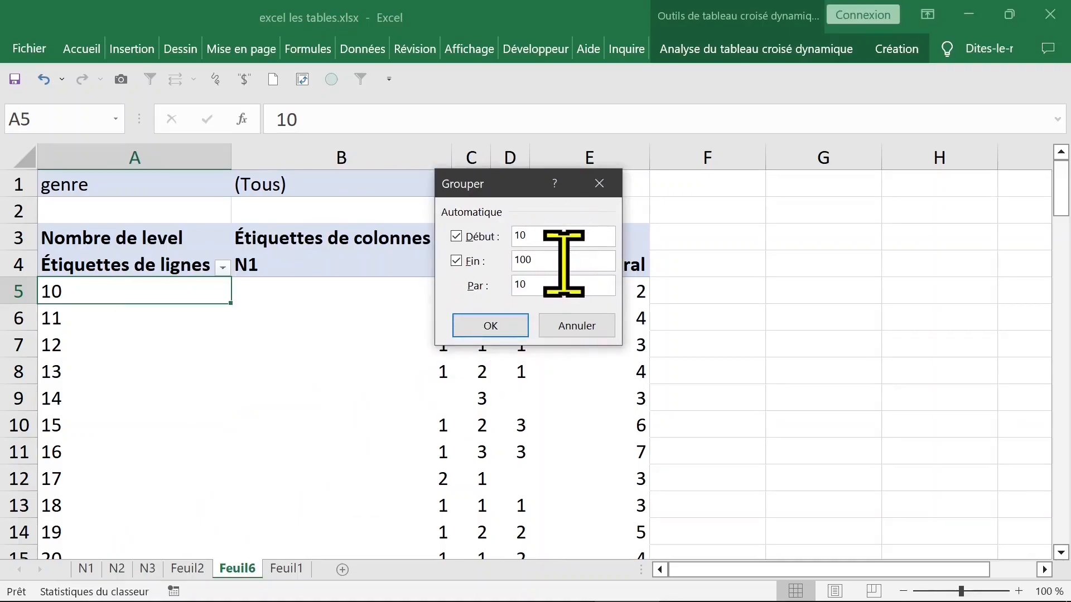
pyautogui.click(493, 323)
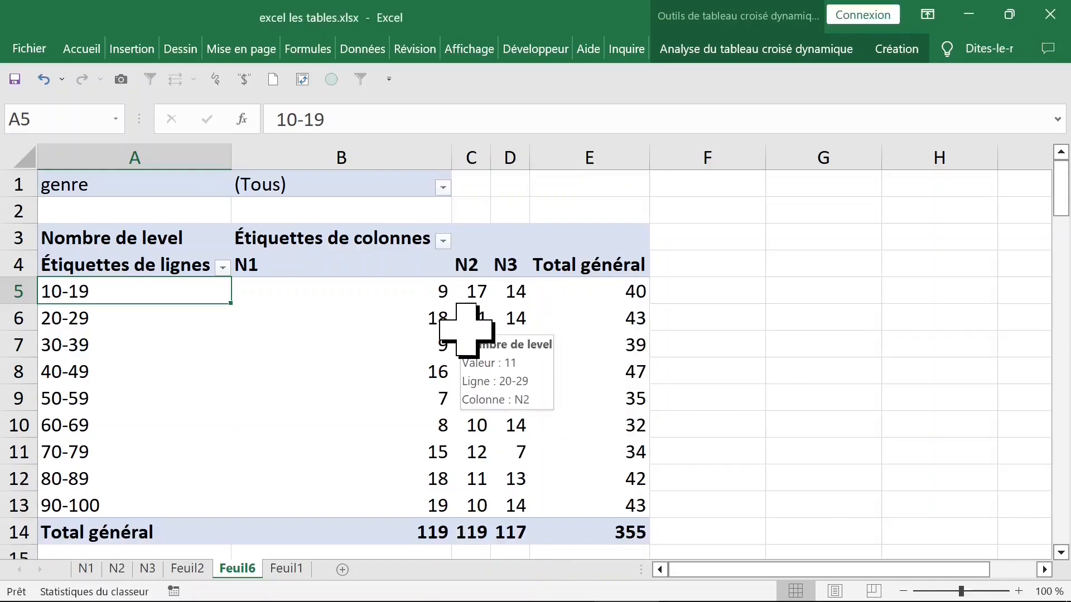
# Switch the grouped pivot table's report layout to tabular form
pyautogui.click(335, 267)
pyautogui.click(483, 273)
pyautogui.click(552, 291)
pyautogui.click(418, 370)
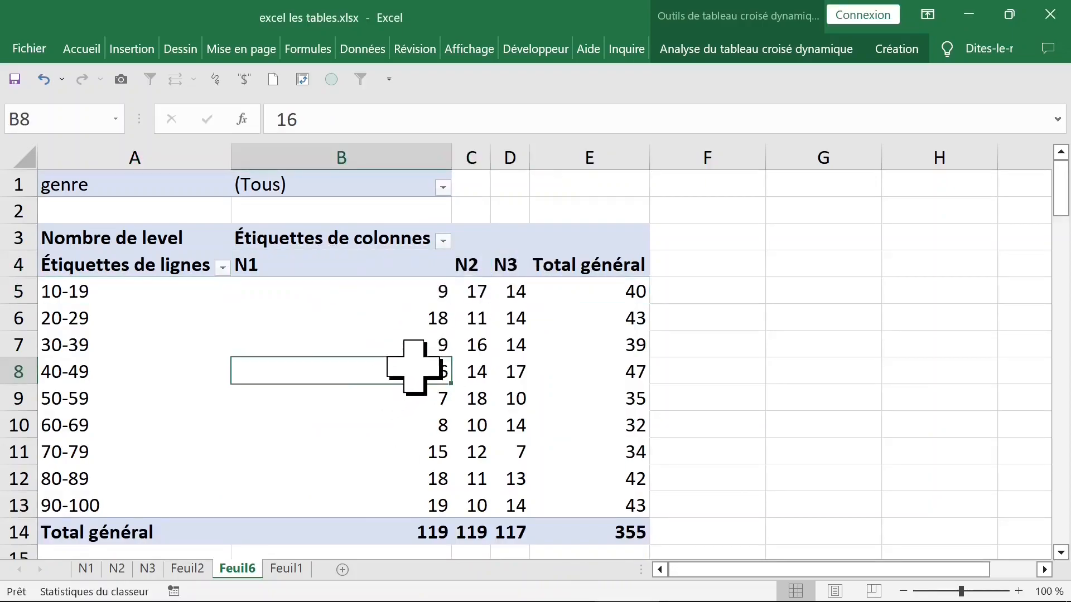
pyautogui.click(894, 53)
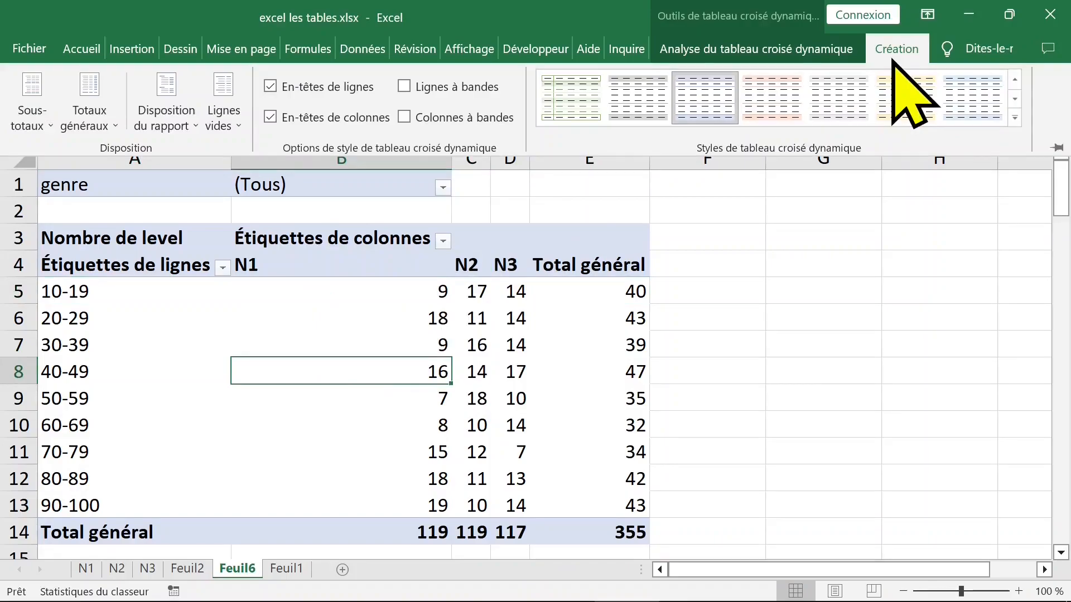
pyautogui.click(188, 124)
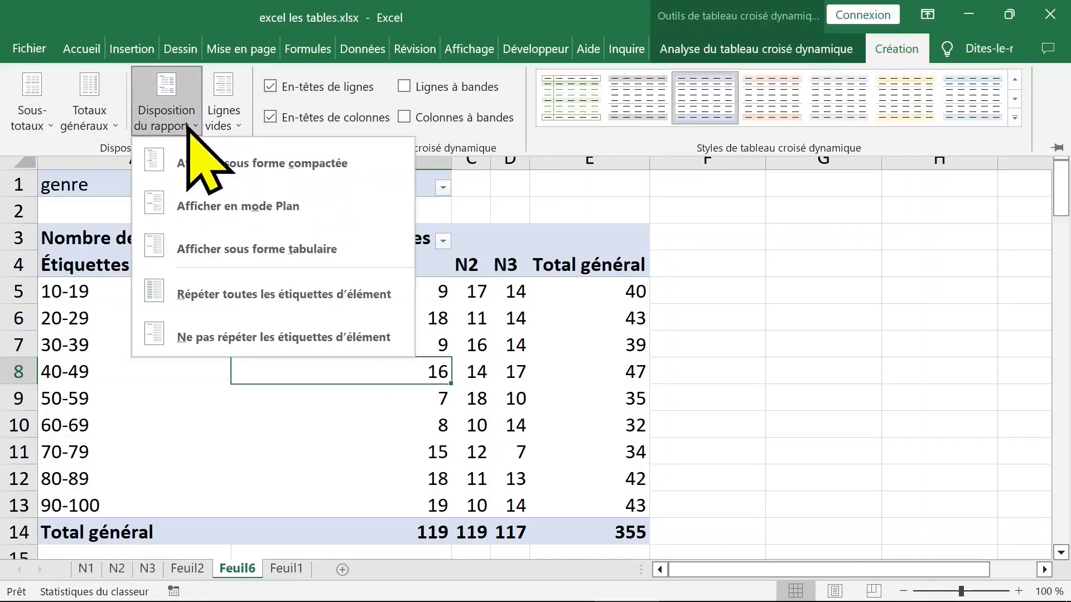
pyautogui.click(223, 249)
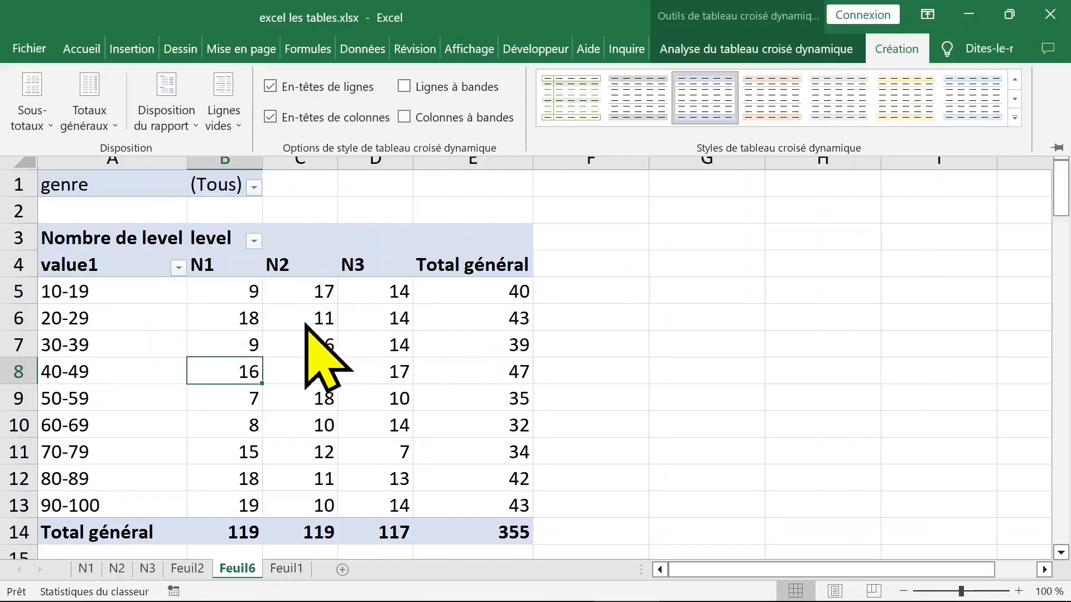
# Filter the pivot table on genre M
pyautogui.click(248, 323)
pyautogui.click(254, 187)
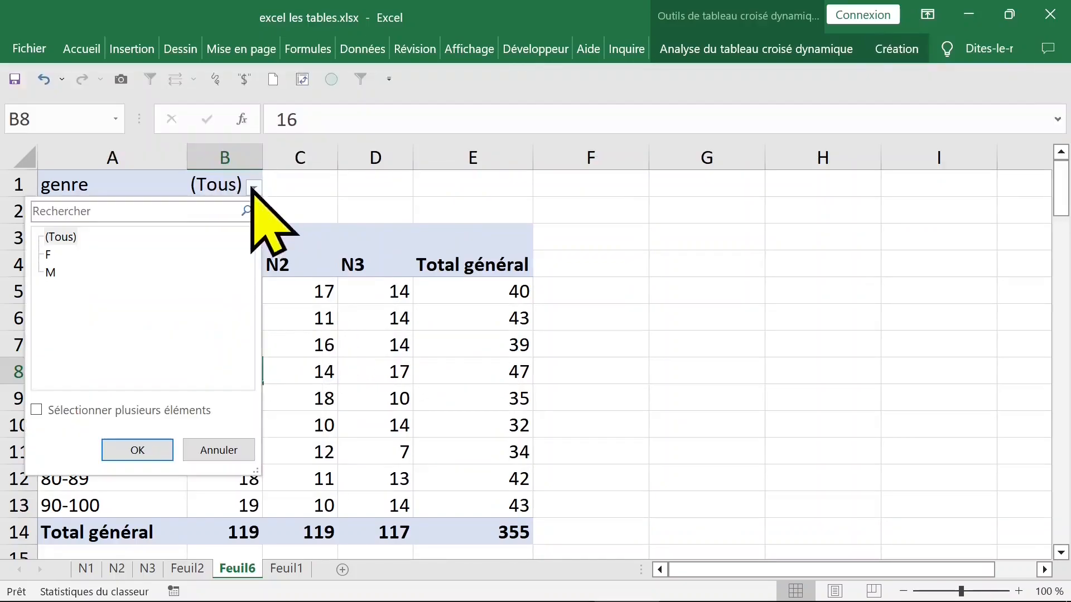
pyautogui.click(50, 239)
pyautogui.click(47, 255)
pyautogui.click(51, 272)
pyautogui.click(158, 449)
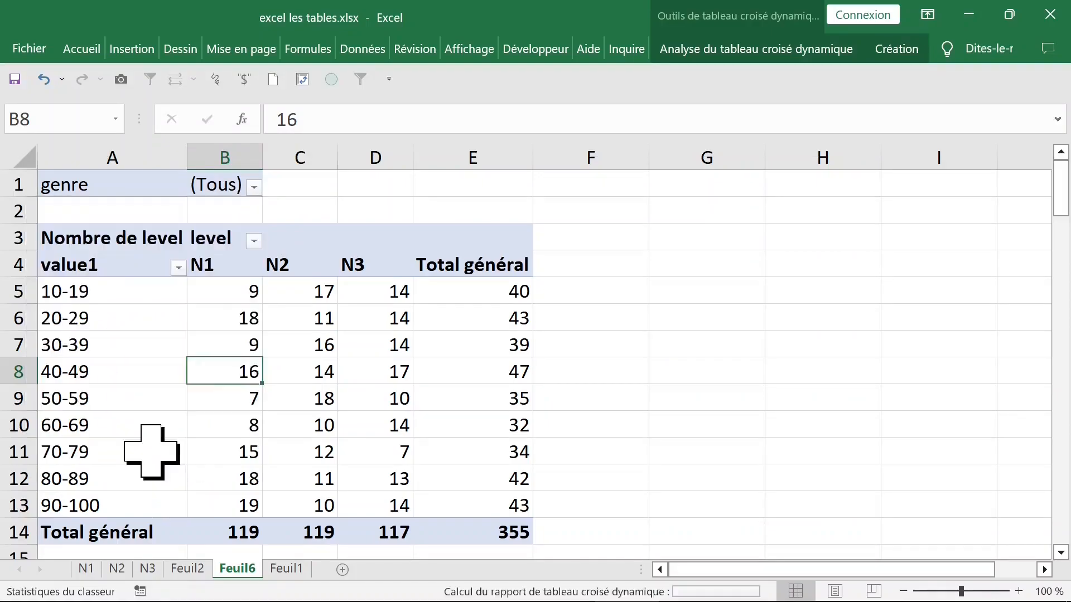
pyautogui.click(244, 188)
pyautogui.click(40, 272)
pyautogui.click(146, 452)
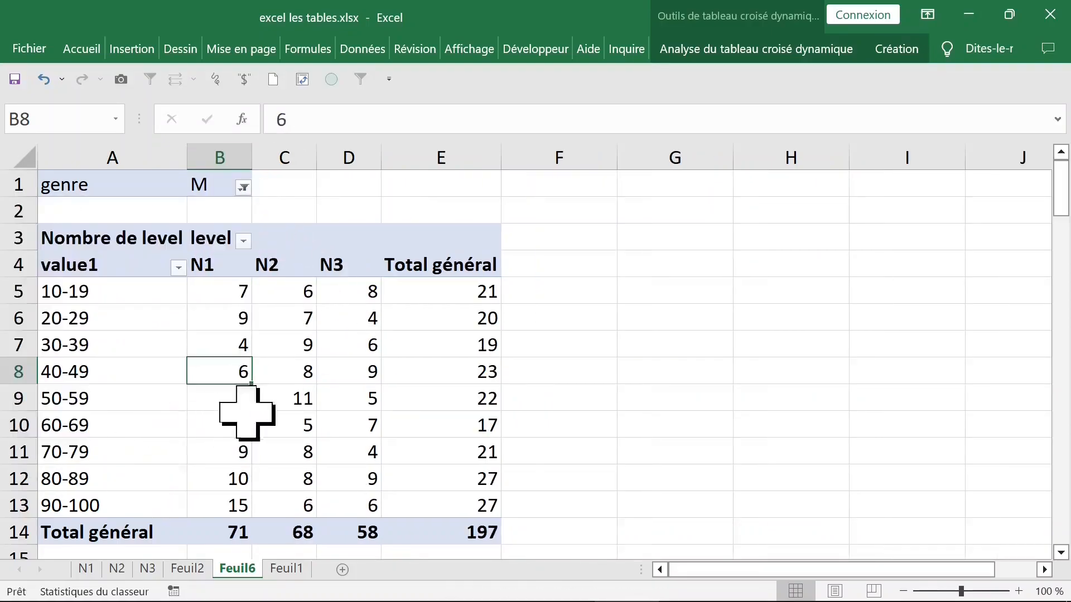
# Reset the genre report filter to (Tous)
pyautogui.click(243, 188)
pyautogui.click(50, 237)
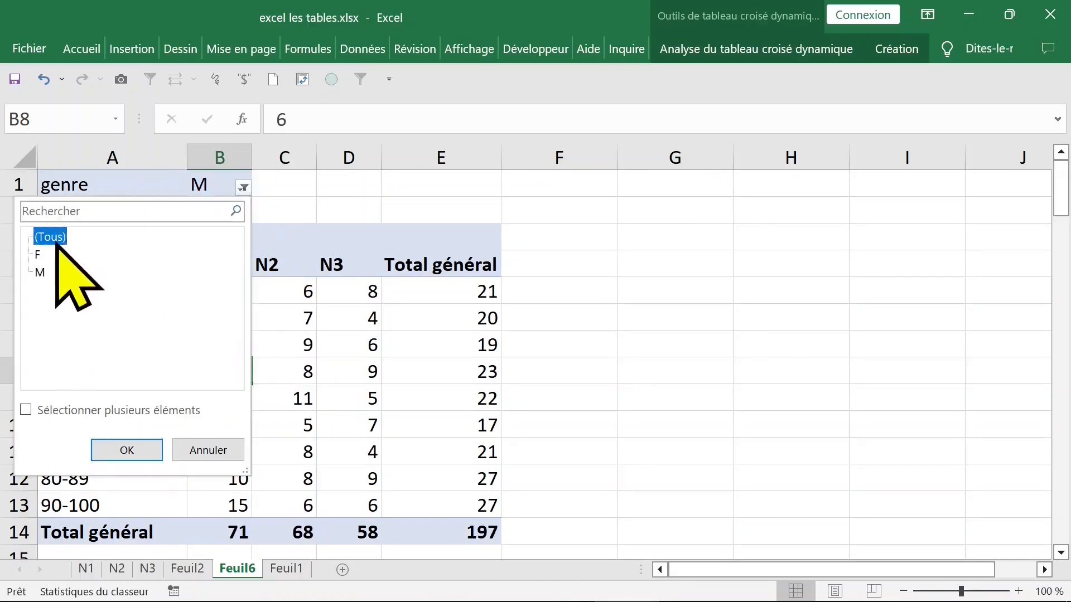
pyautogui.click(148, 446)
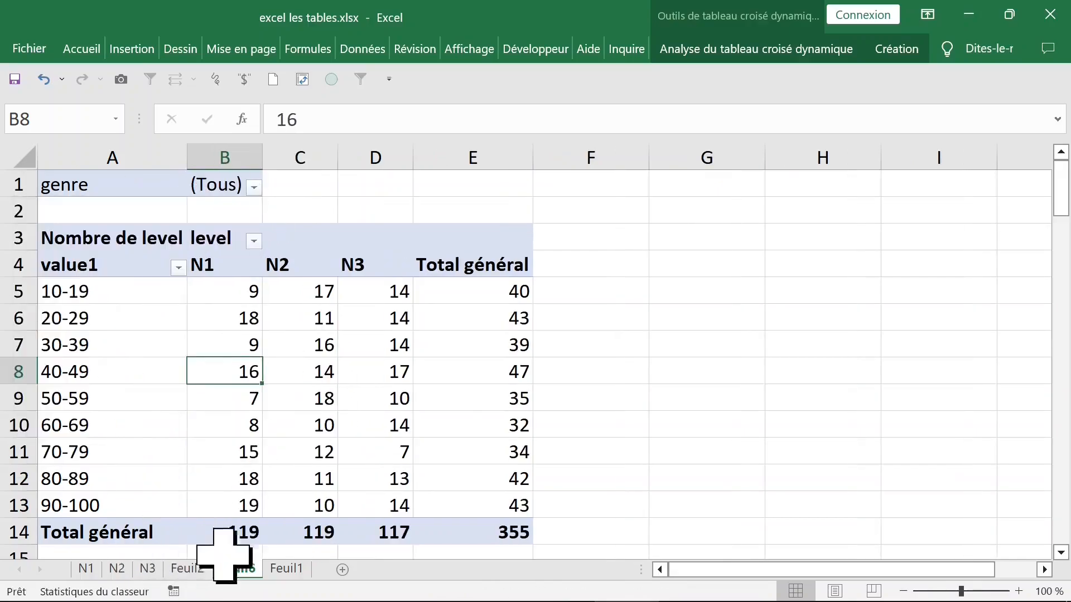
pyautogui.click(898, 49)
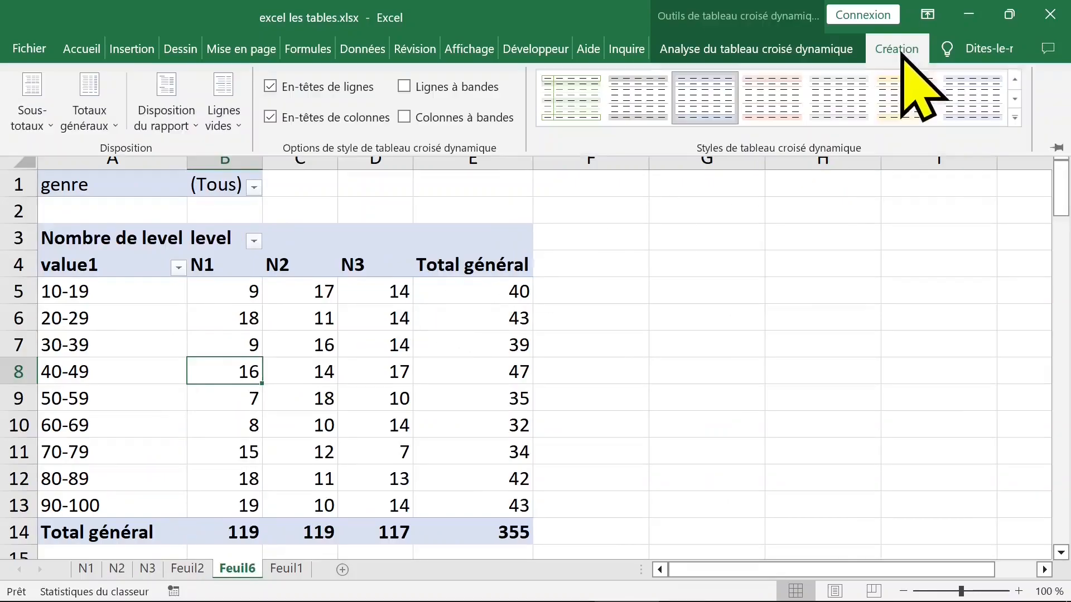
pyautogui.click(770, 49)
pyautogui.click(106, 123)
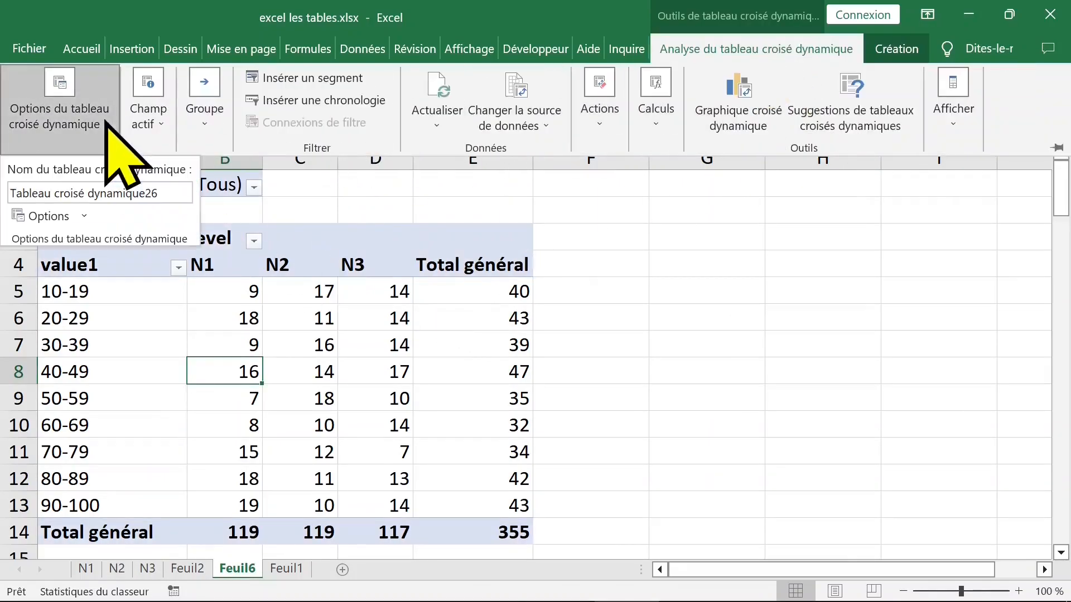
pyautogui.click(88, 218)
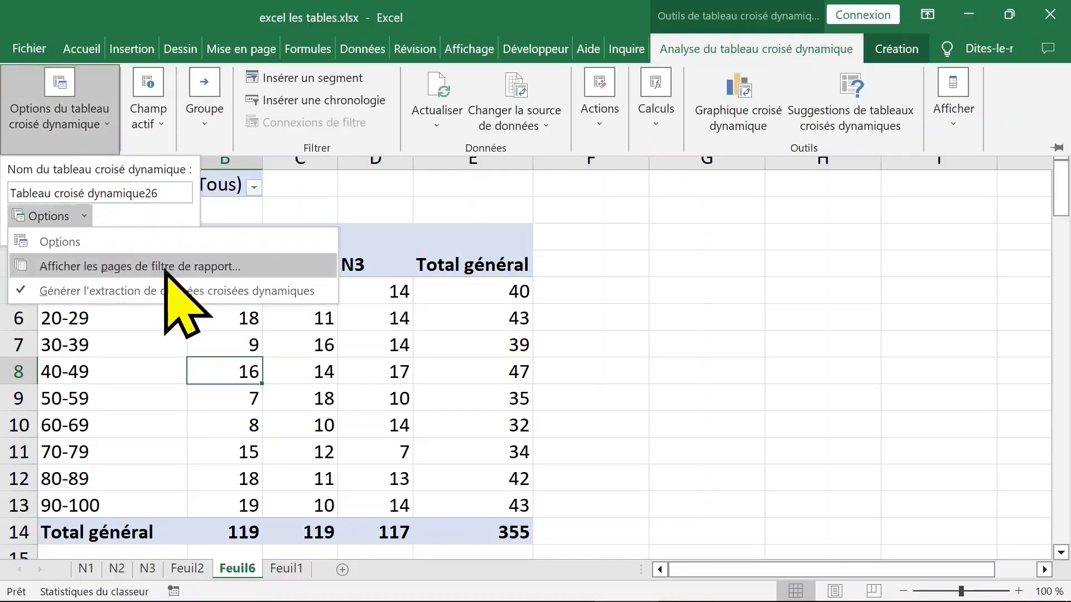
pyautogui.click(382, 395)
pyautogui.click(219, 335)
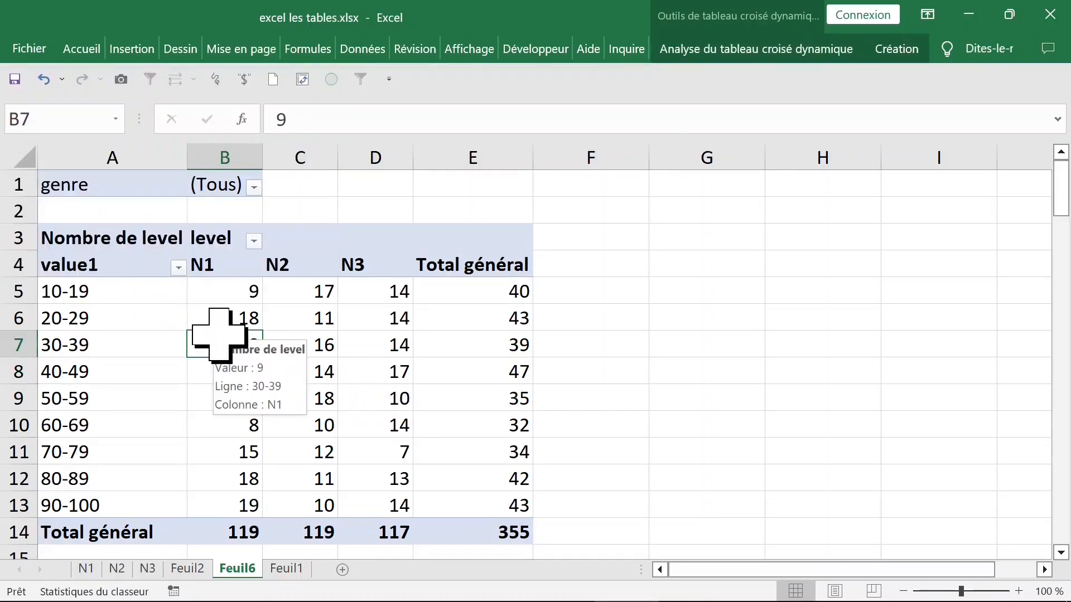
# Generate the report filter pages for genre, giving each genre its own pivot table sheet
pyautogui.click(896, 48)
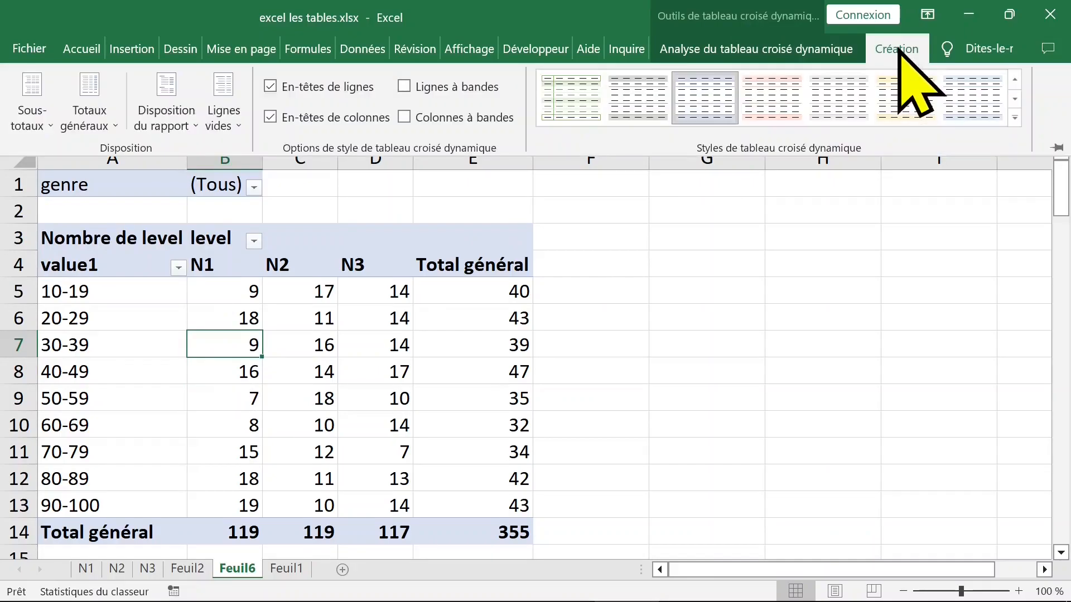
pyautogui.click(708, 50)
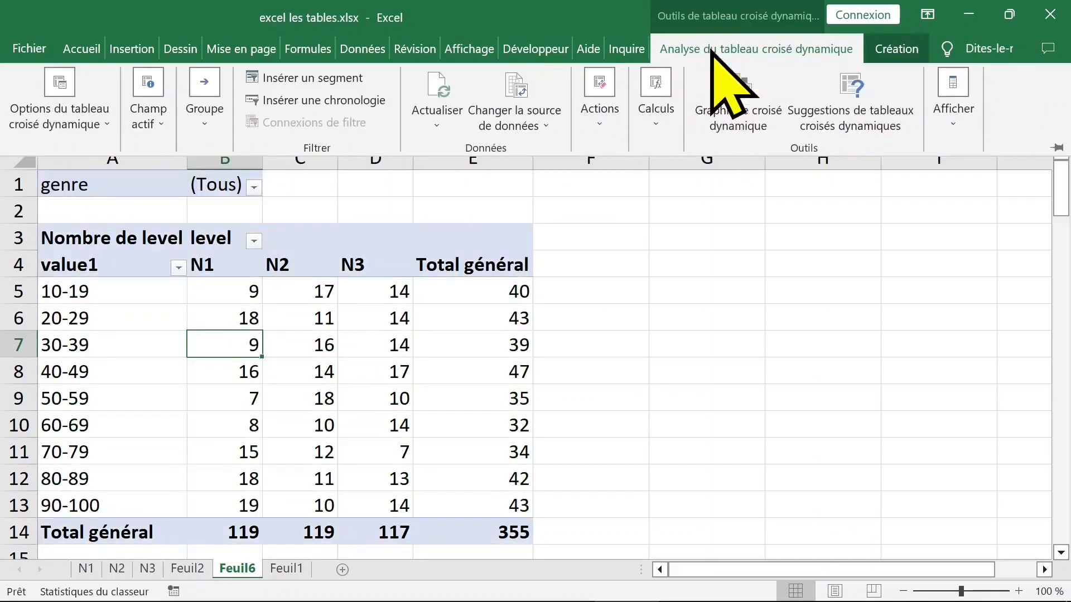
pyautogui.click(76, 146)
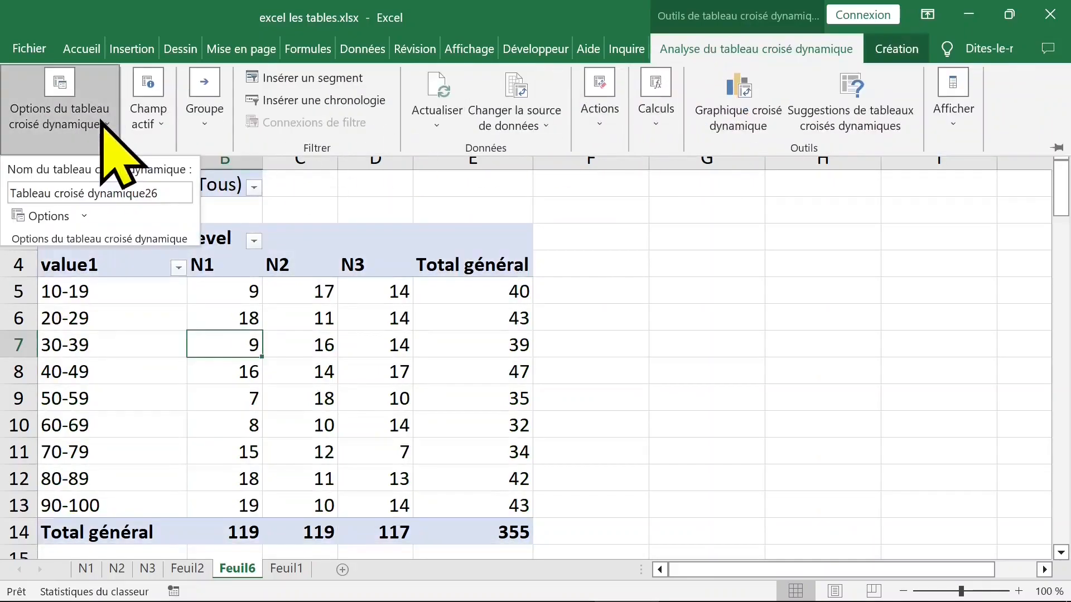
pyautogui.click(84, 216)
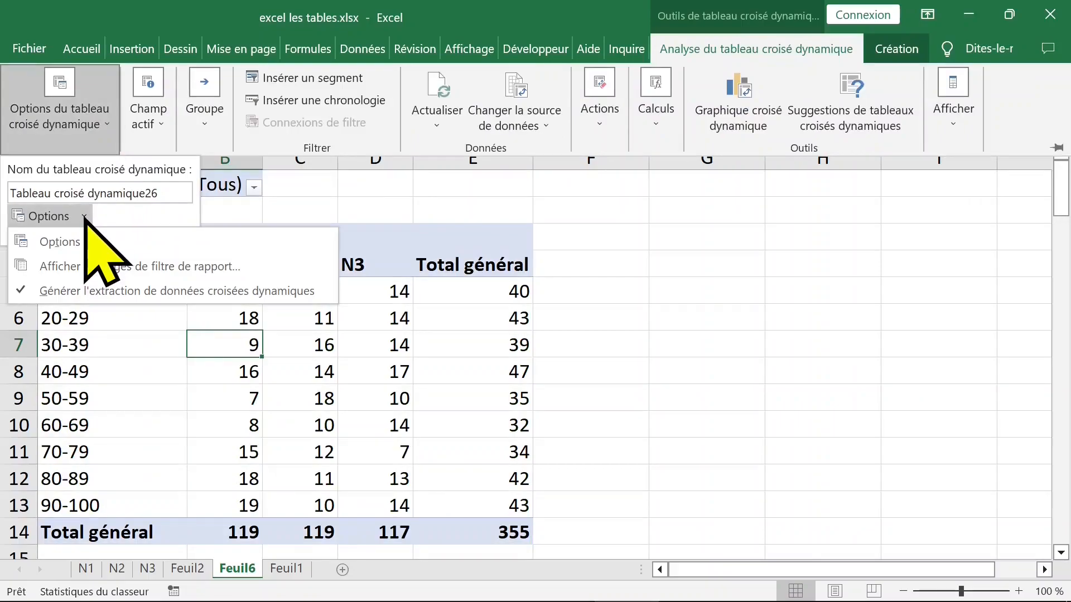
pyautogui.click(92, 268)
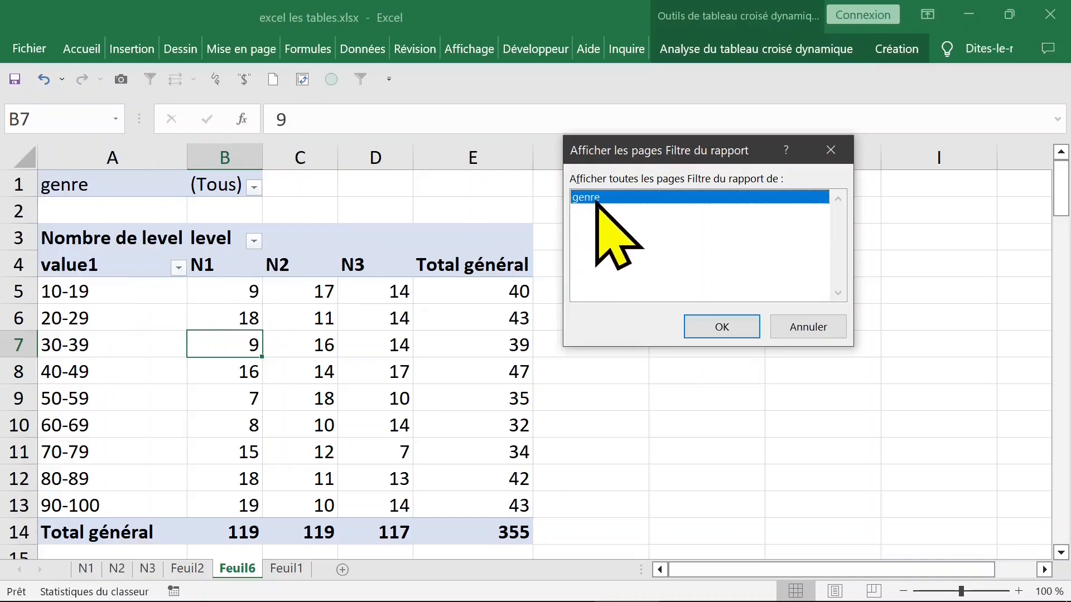
pyautogui.click(735, 333)
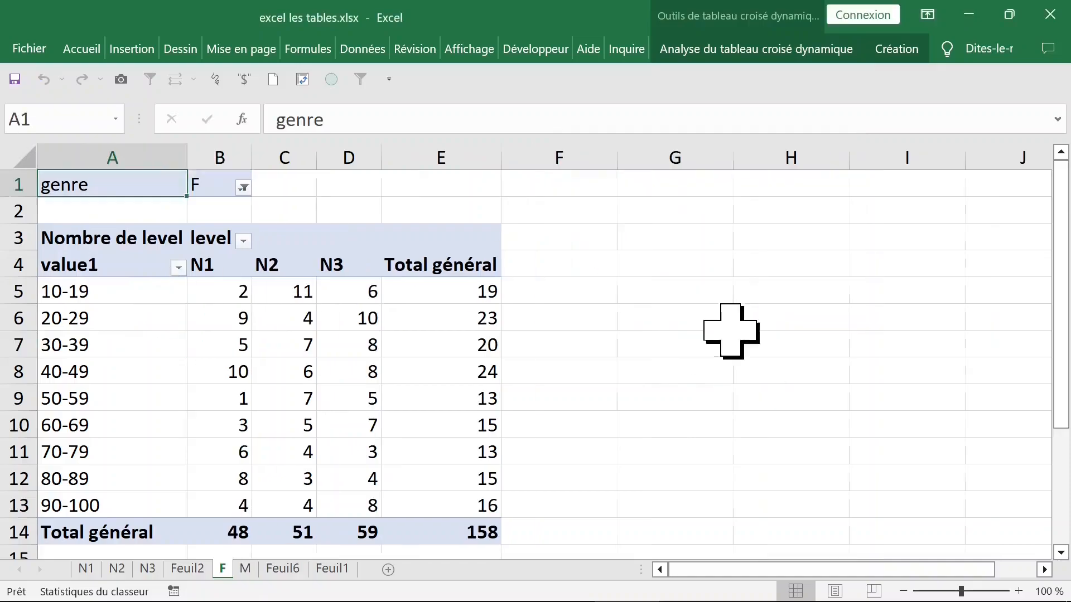
# Compare the pivot tables on the F and M genre sheets
pyautogui.click(250, 572)
pyautogui.click(225, 572)
pyautogui.click(249, 571)
pyautogui.click(223, 572)
pyautogui.click(246, 571)
pyautogui.click(222, 571)
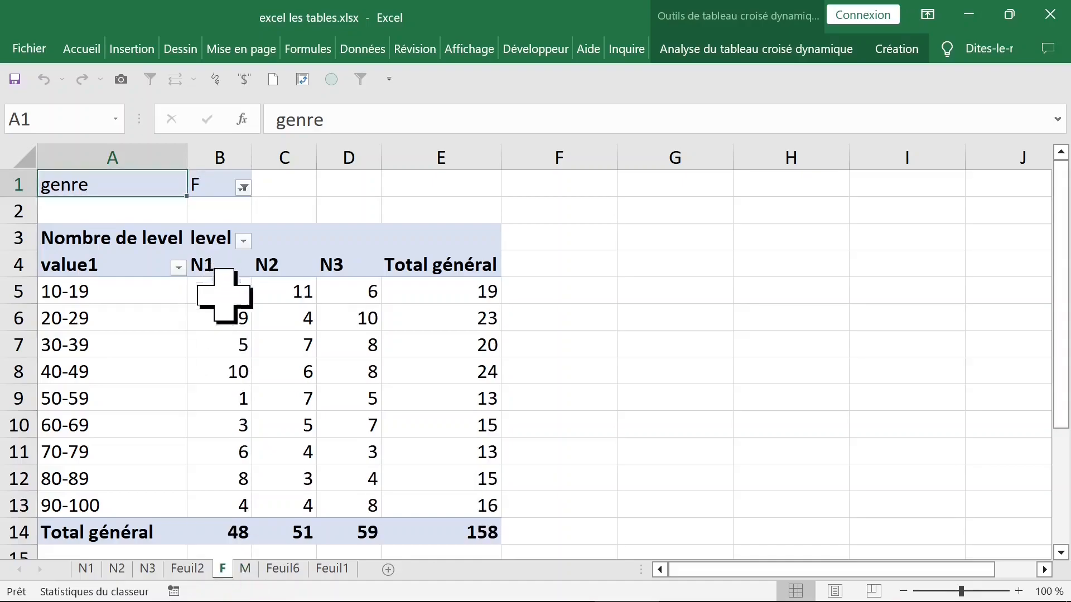
# Reset the genre report filter on sheet F to (Tous)
pyautogui.click(243, 188)
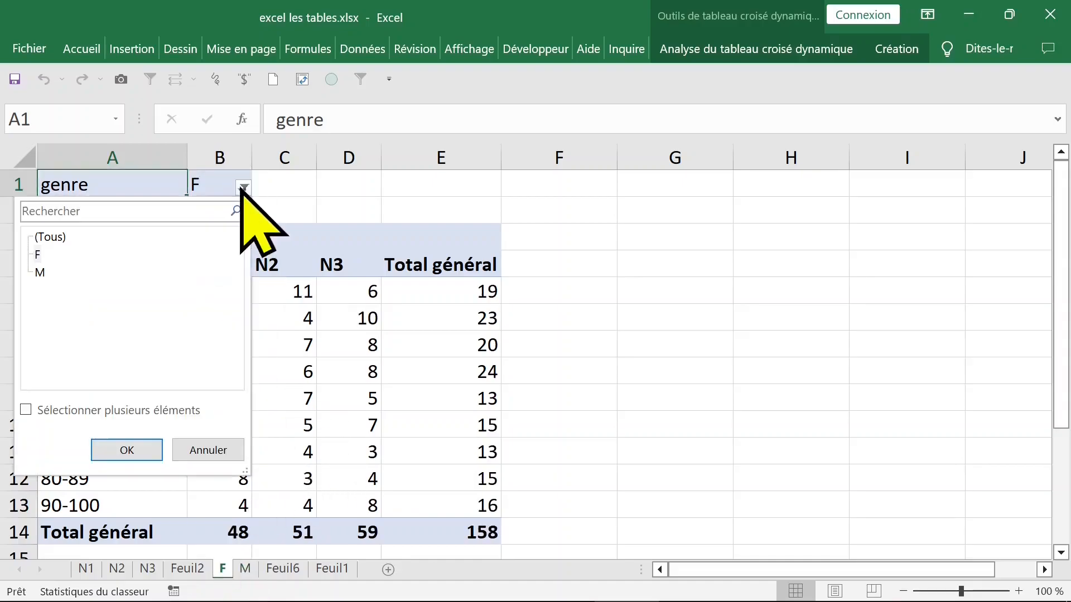
pyautogui.click(127, 450)
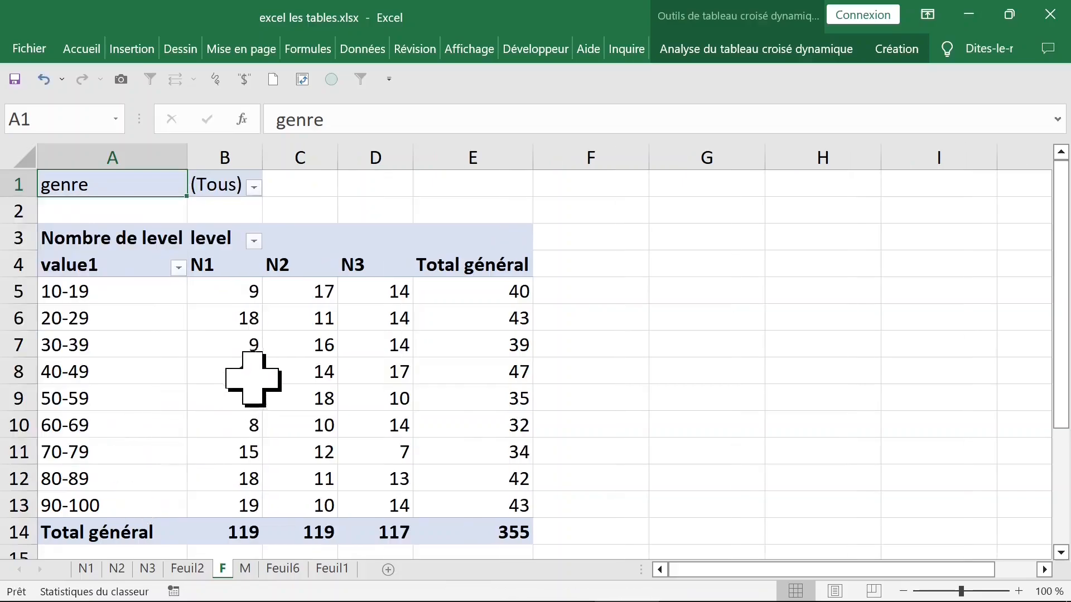
pyautogui.click(246, 373)
# Regroup the value1 row labels in intervals of 20, from 10 to 100
pyautogui.click(143, 375)
pyautogui.click(135, 305)
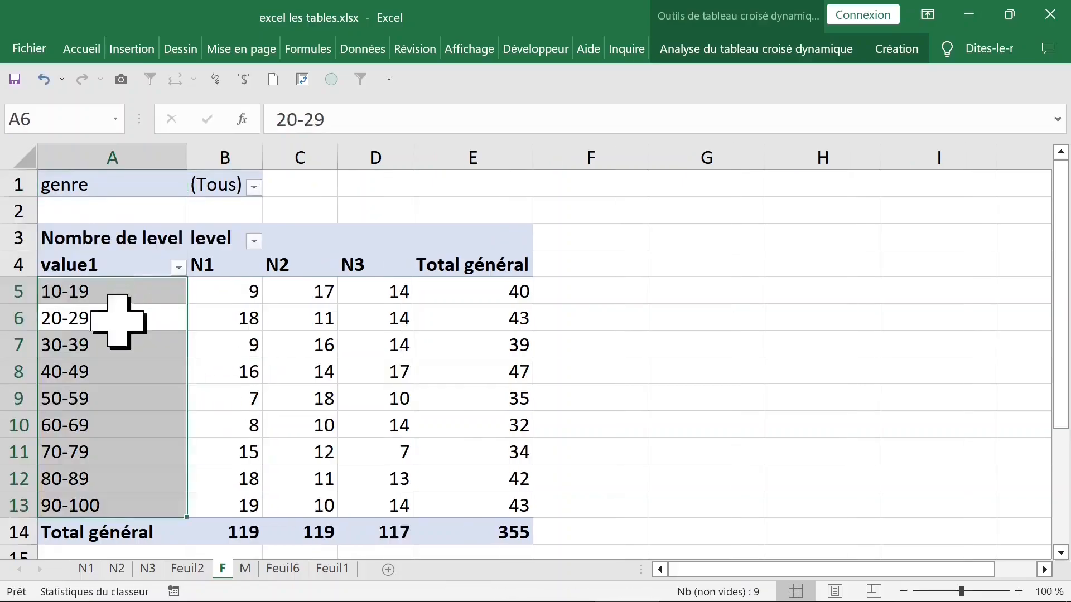
pyautogui.click(118, 329)
pyautogui.click(114, 289)
pyautogui.rightClick(121, 294)
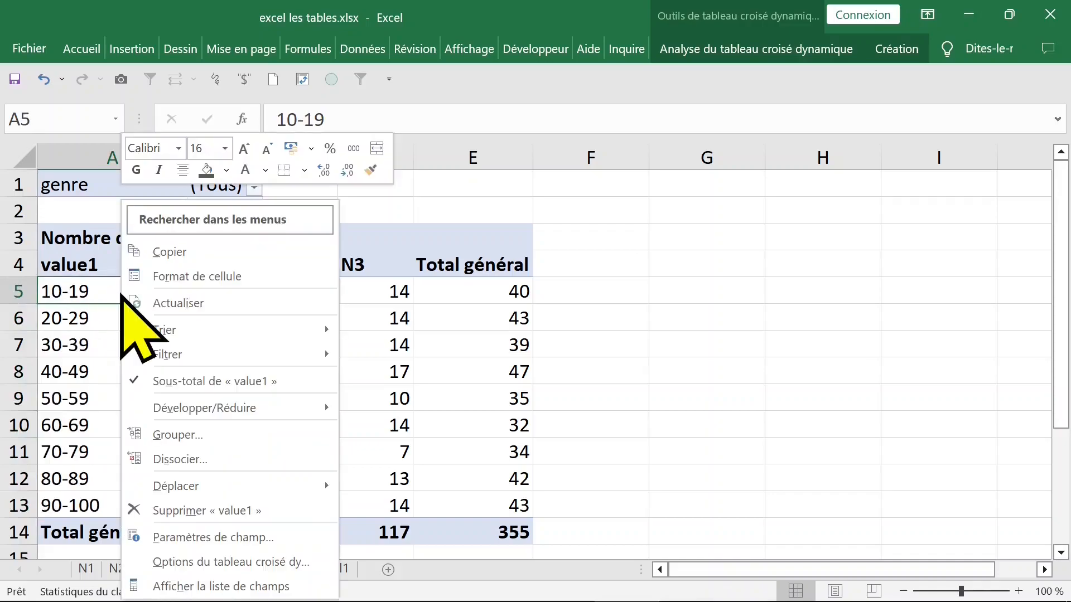
pyautogui.click(177, 435)
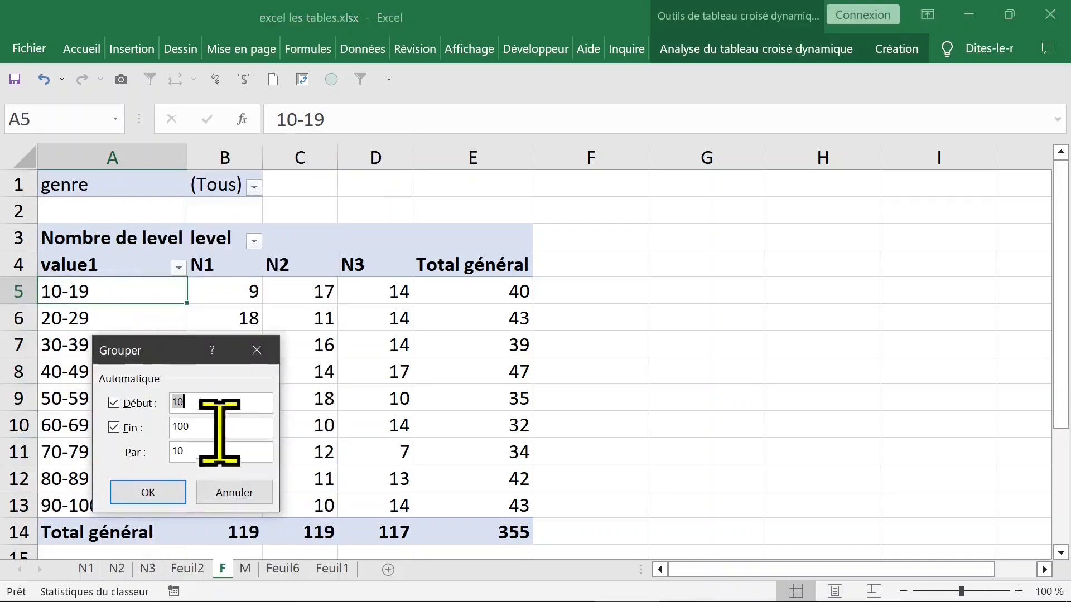
pyautogui.moveTo(154, 346); pyautogui.dragTo(504, 250)
pyautogui.moveTo(555, 359); pyautogui.dragTo(487, 360)
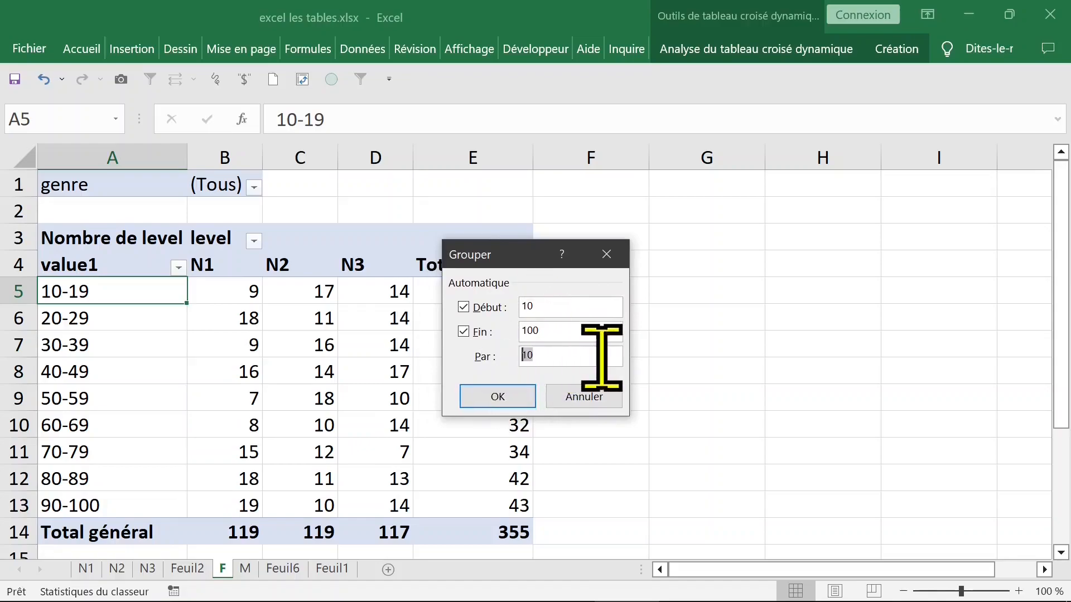
pyautogui.press('Return')
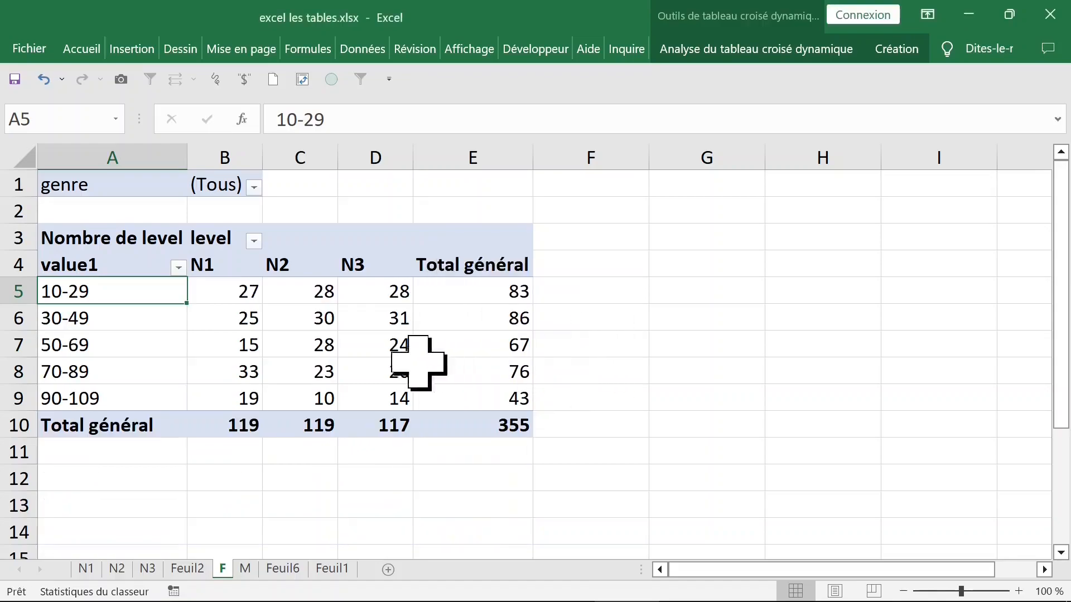
# Display the field list of the pivot table on sheet F
pyautogui.click(223, 286)
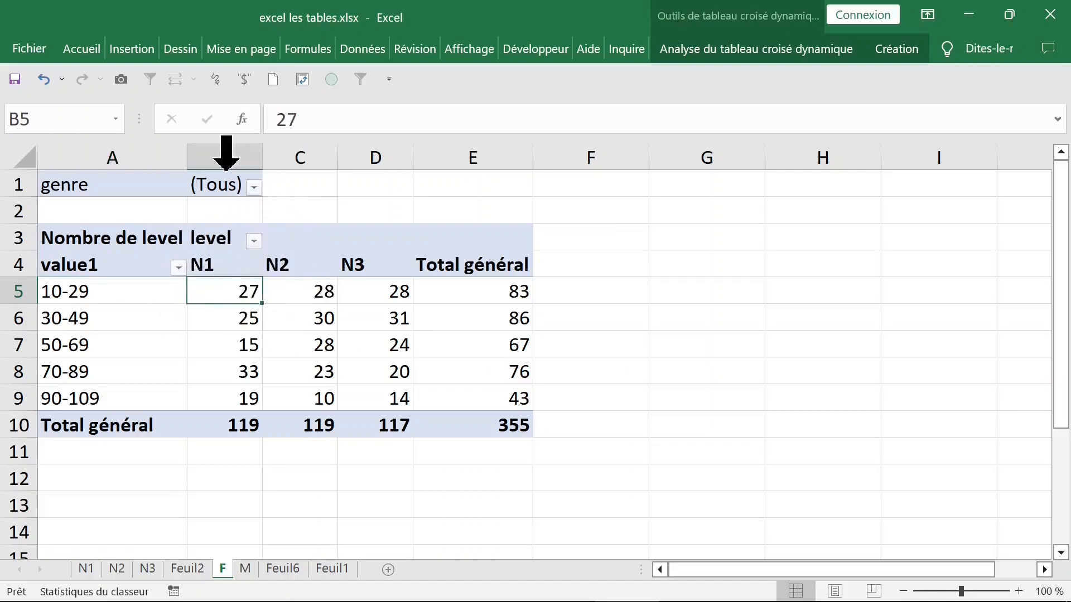
pyautogui.moveTo(264, 160); pyautogui.dragTo(269, 161)
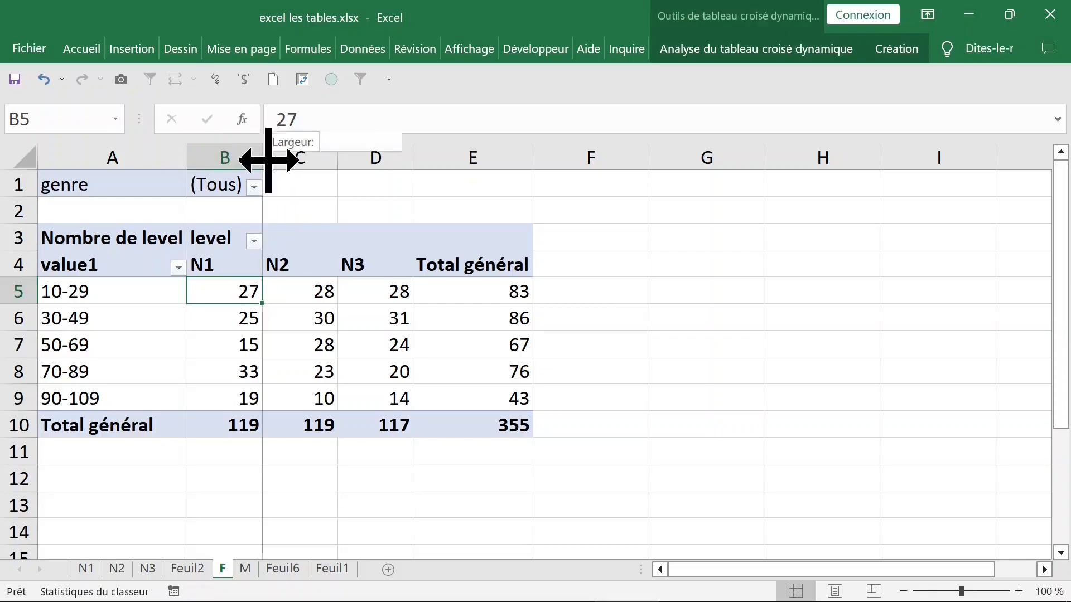
pyautogui.click(212, 320)
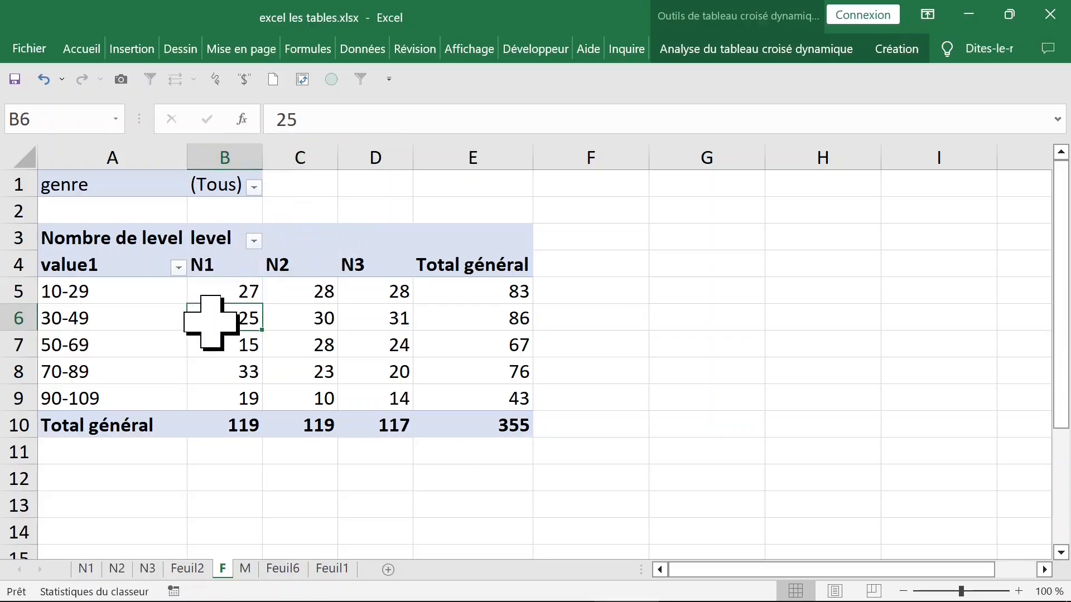
pyautogui.rightClick(224, 296)
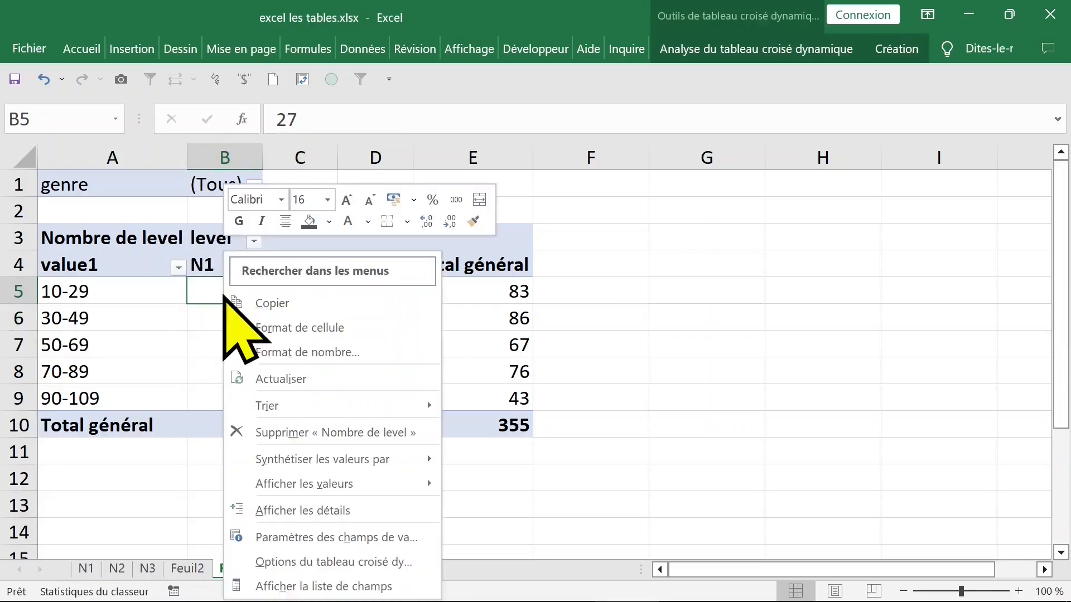
pyautogui.click(315, 584)
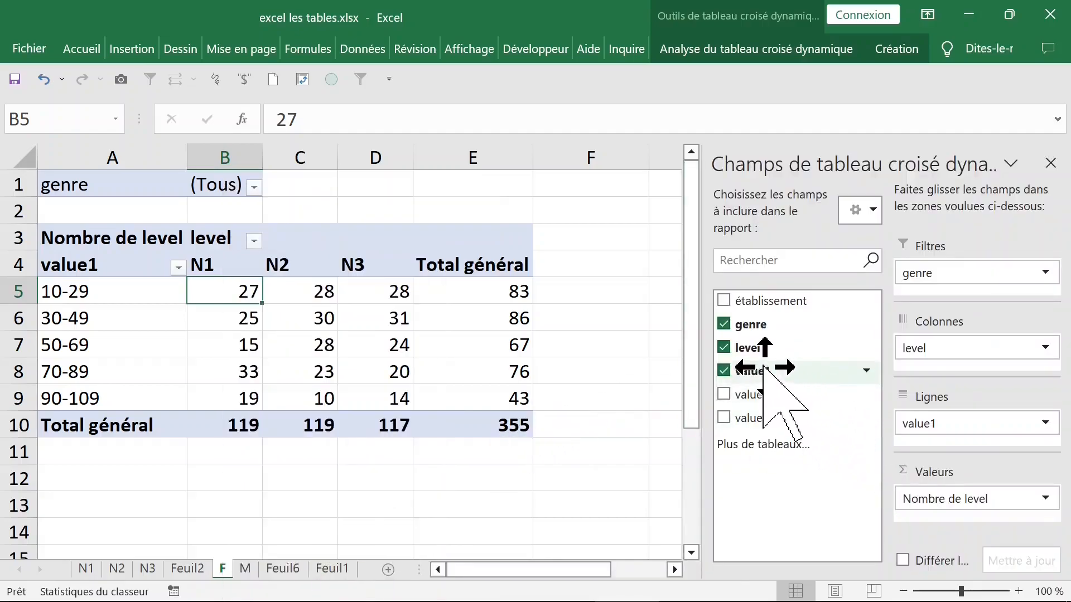
# Take value1 out of the pivot table's rows and put it back
pyautogui.click(723, 370)
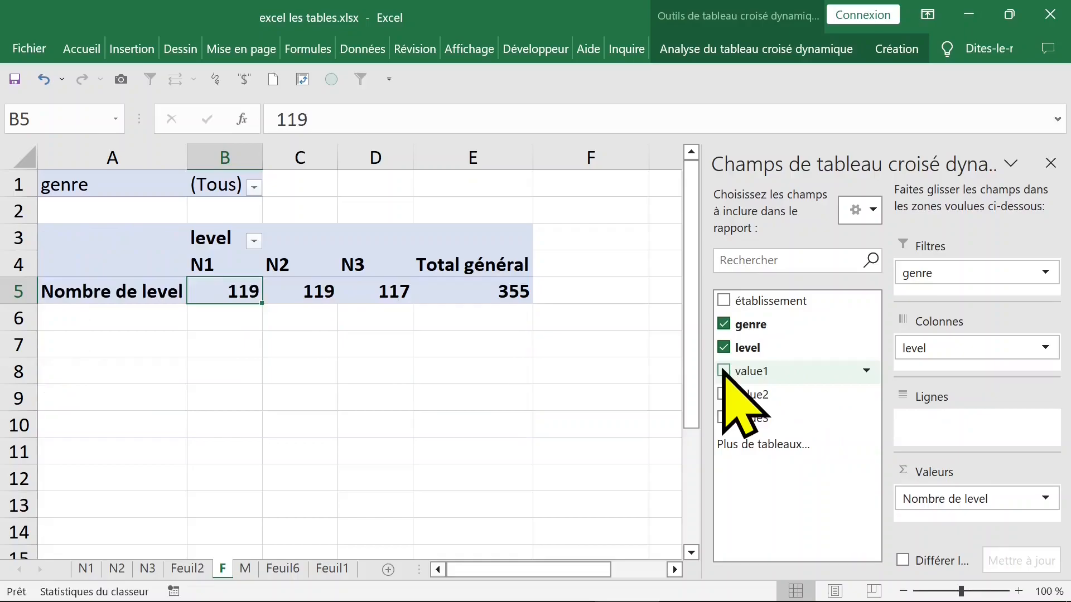
pyautogui.click(724, 371)
pyautogui.click(724, 371)
pyautogui.click(724, 371)
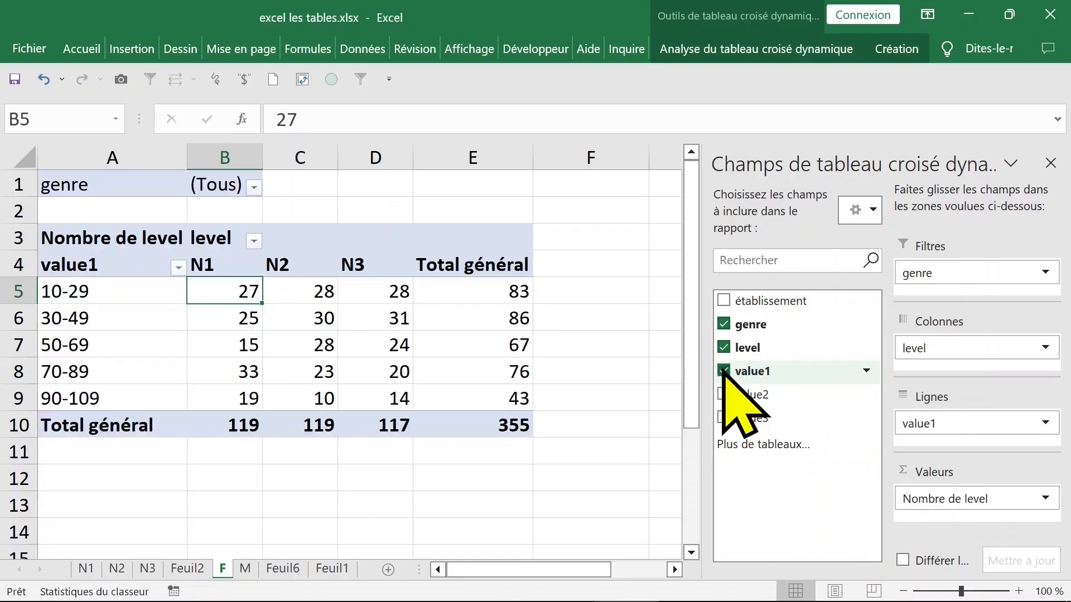
# Add value2 to the pivot table's values as a sum alongside the count of level, and close the field list
pyautogui.moveTo(762, 398); pyautogui.dragTo(947, 522)
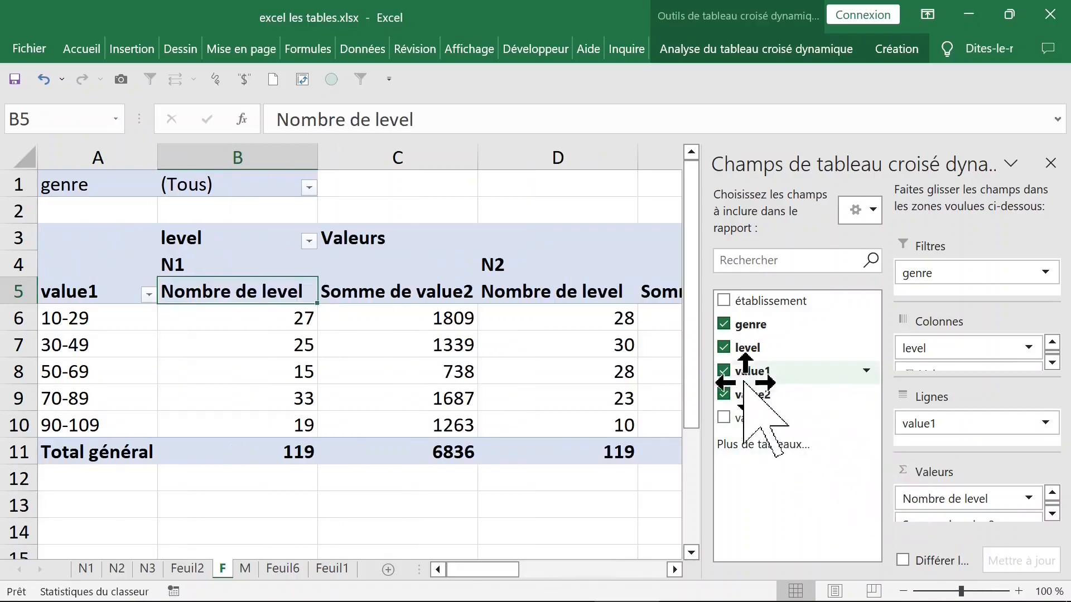
pyautogui.click(724, 370)
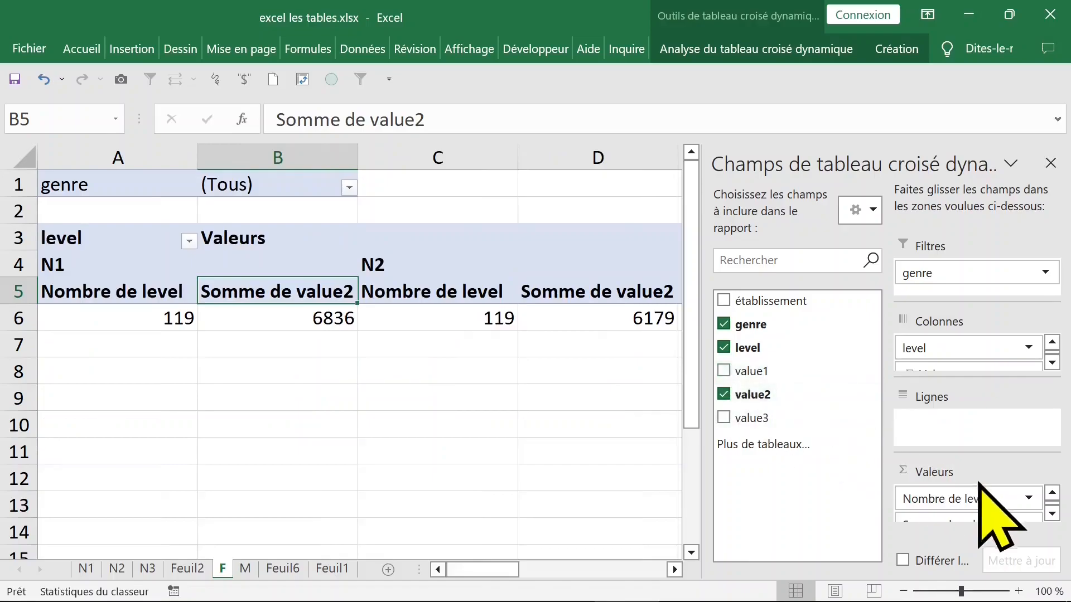
pyautogui.click(724, 371)
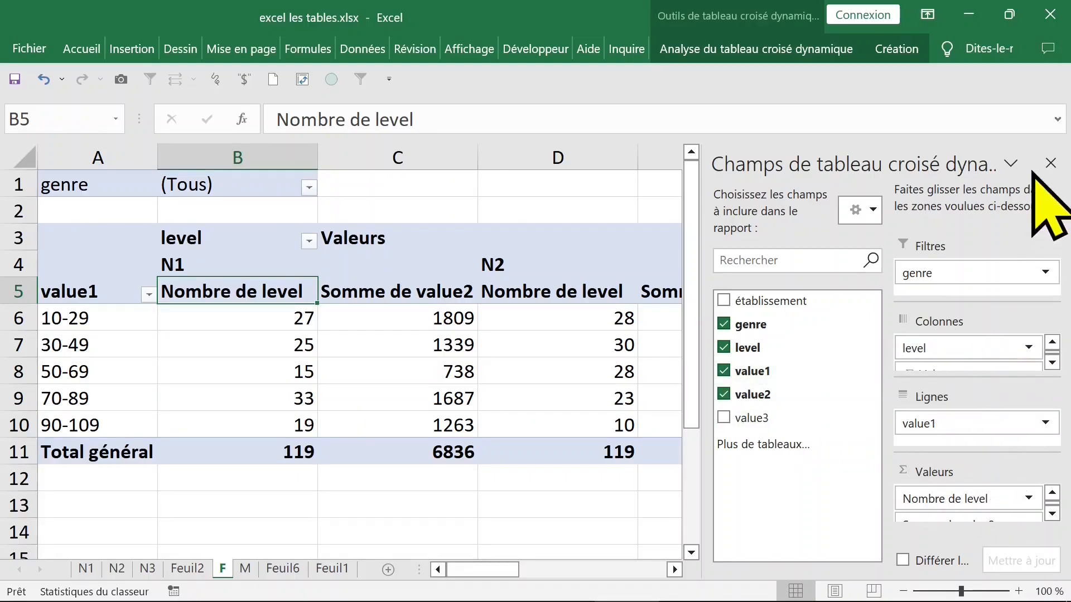
pyautogui.click(1051, 163)
pyautogui.click(569, 398)
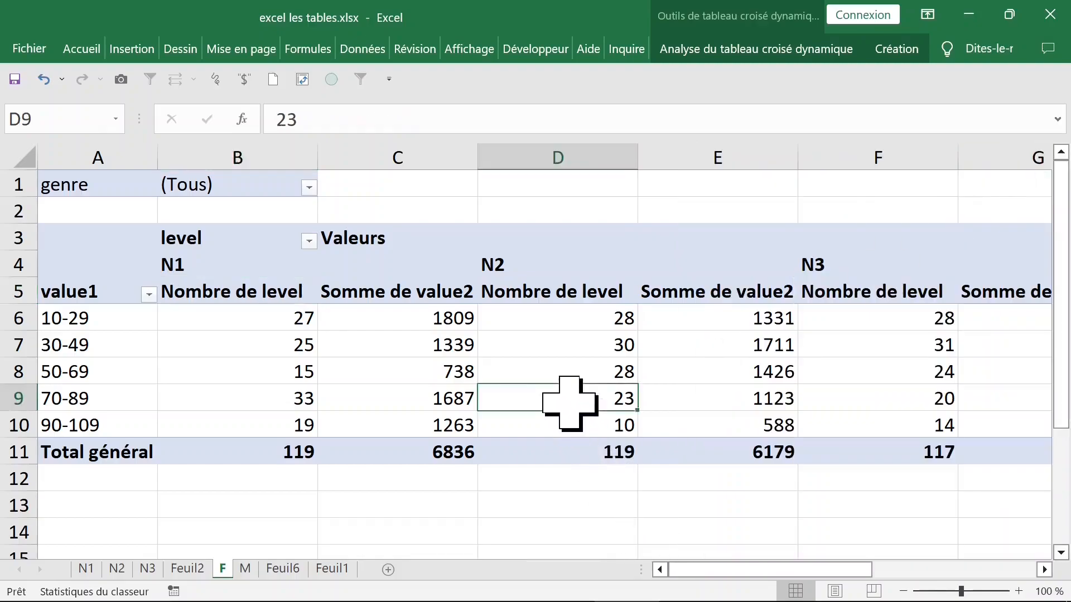
pyautogui.click(394, 323)
pyautogui.click(270, 264)
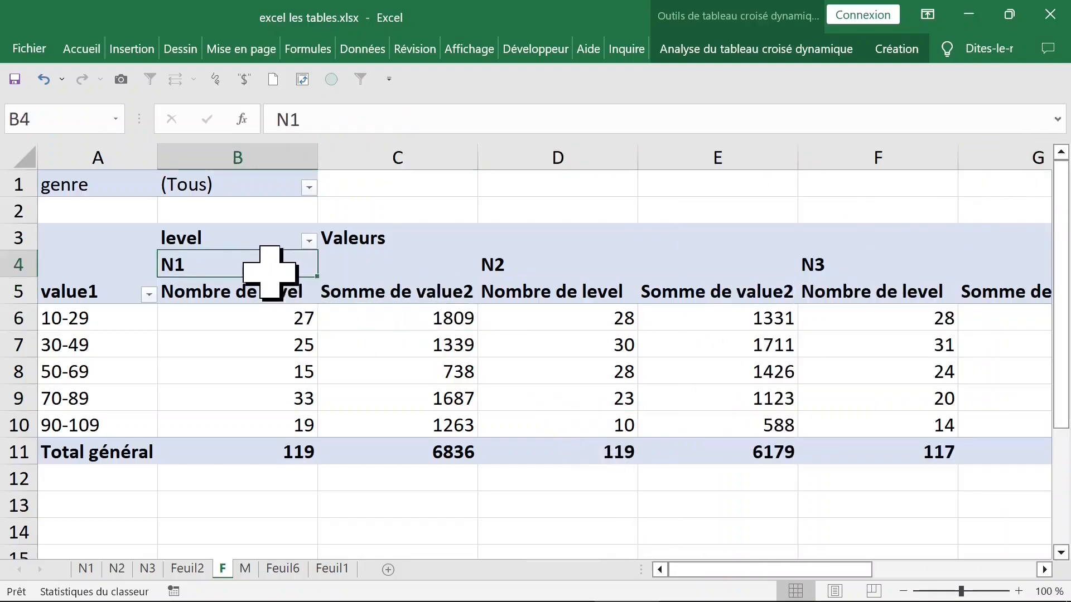
pyautogui.click(310, 238)
pyautogui.click(310, 240)
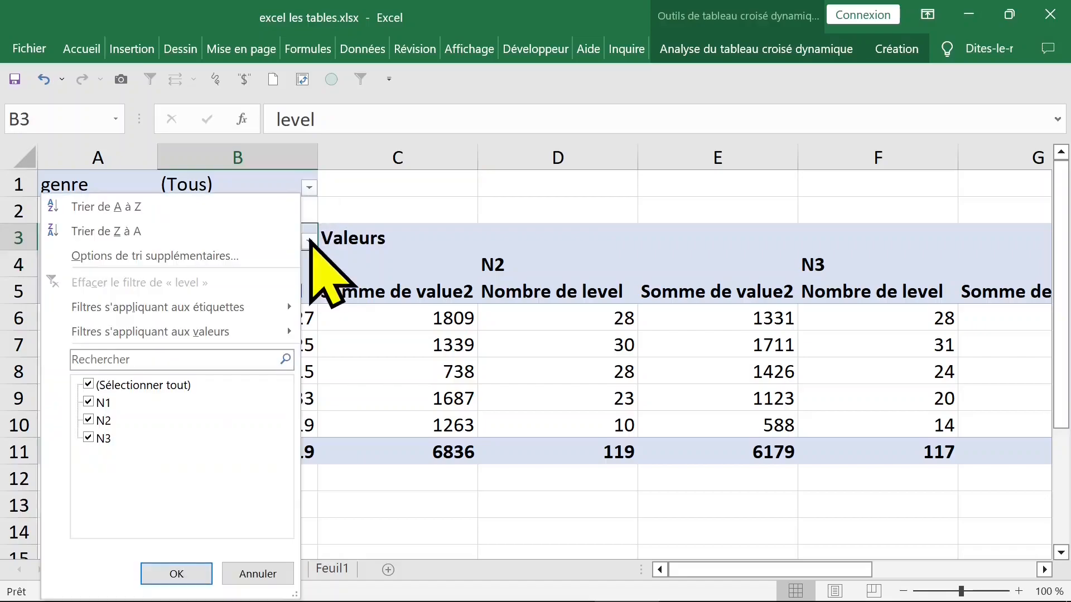
pyautogui.click(454, 363)
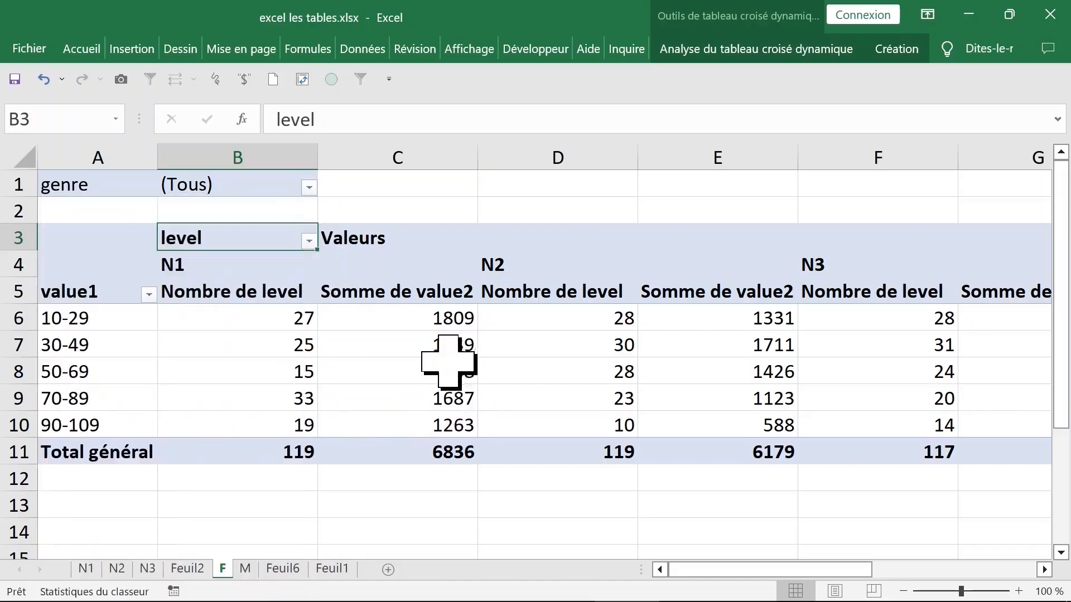
# Reorder the pivot table's column fields so that Σ Valeurs comes before level
pyautogui.click(424, 365)
pyautogui.click(383, 325)
pyautogui.rightClick(388, 327)
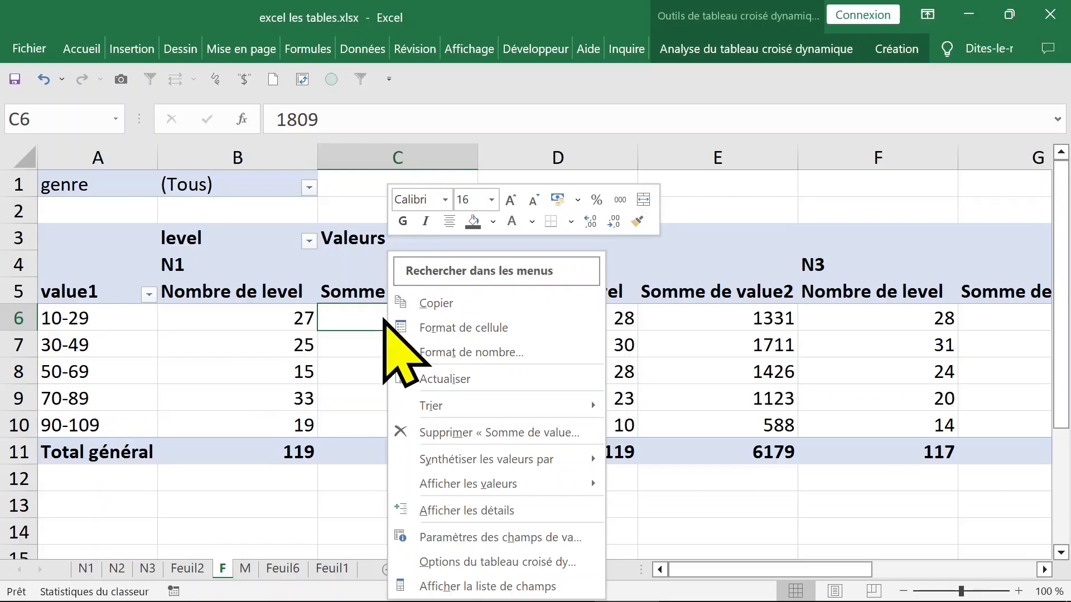
pyautogui.click(502, 587)
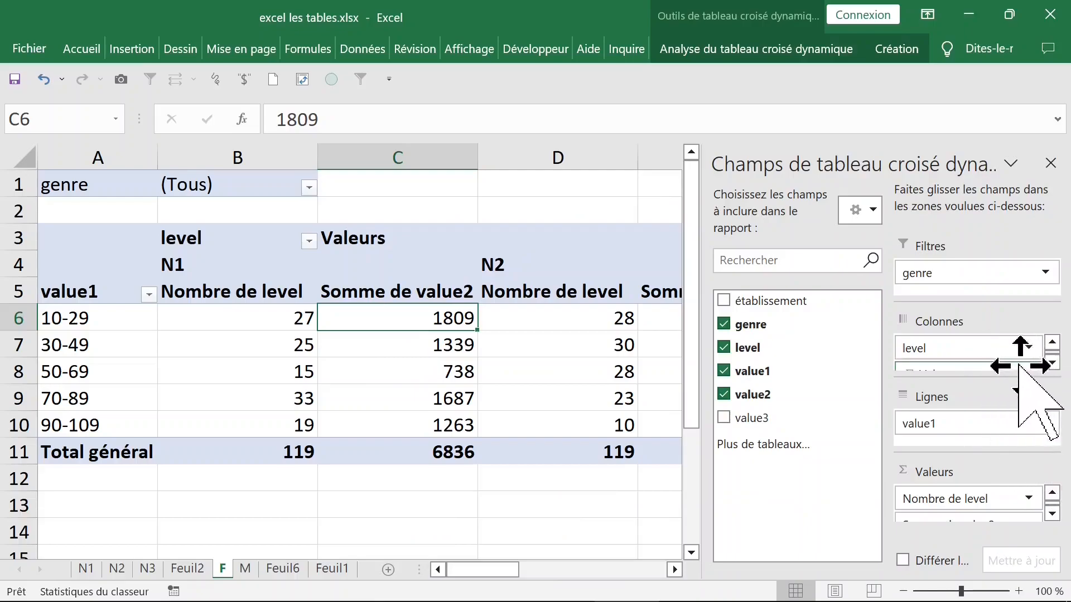
pyautogui.moveTo(1019, 367); pyautogui.dragTo(1018, 345)
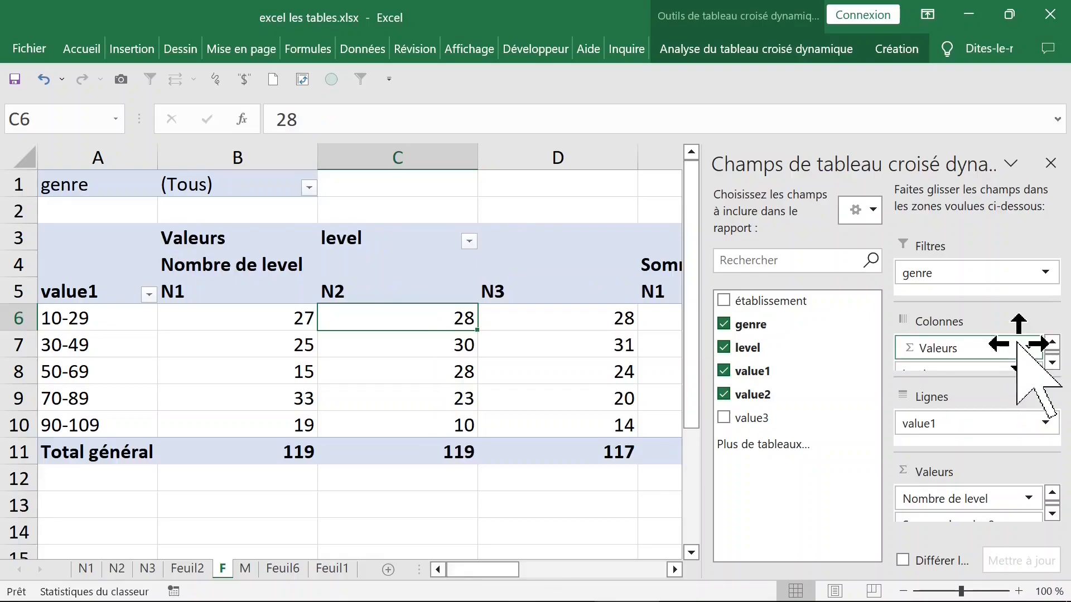
# Examine how the N1, N2 and N3 columns are arranged under each value heading, and close the field list
pyautogui.click(425, 366)
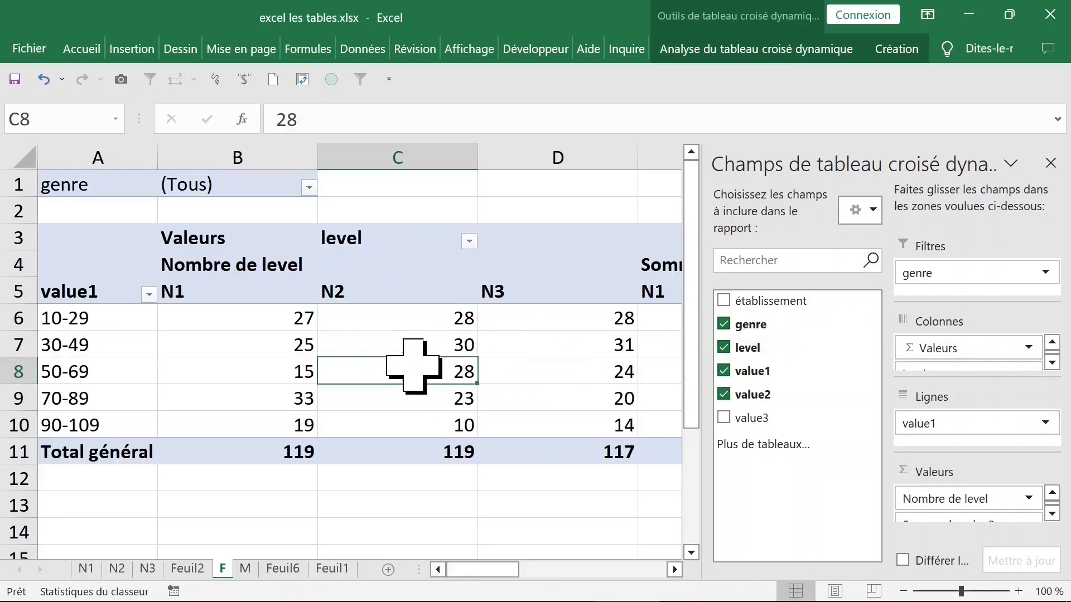
pyautogui.click(232, 282)
pyautogui.click(224, 283)
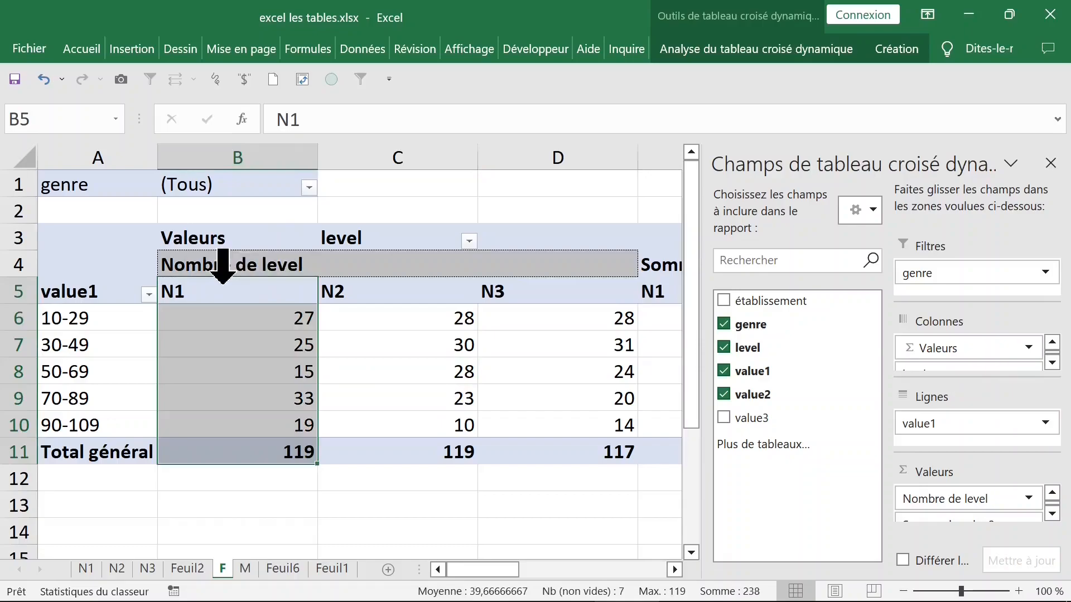
pyautogui.click(362, 268)
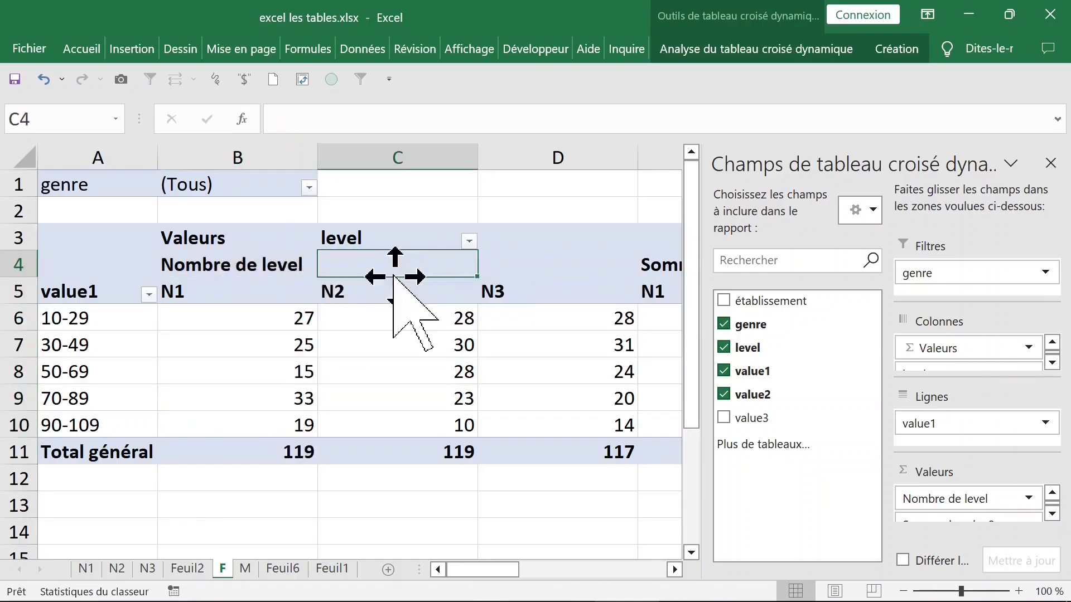
pyautogui.click(381, 281)
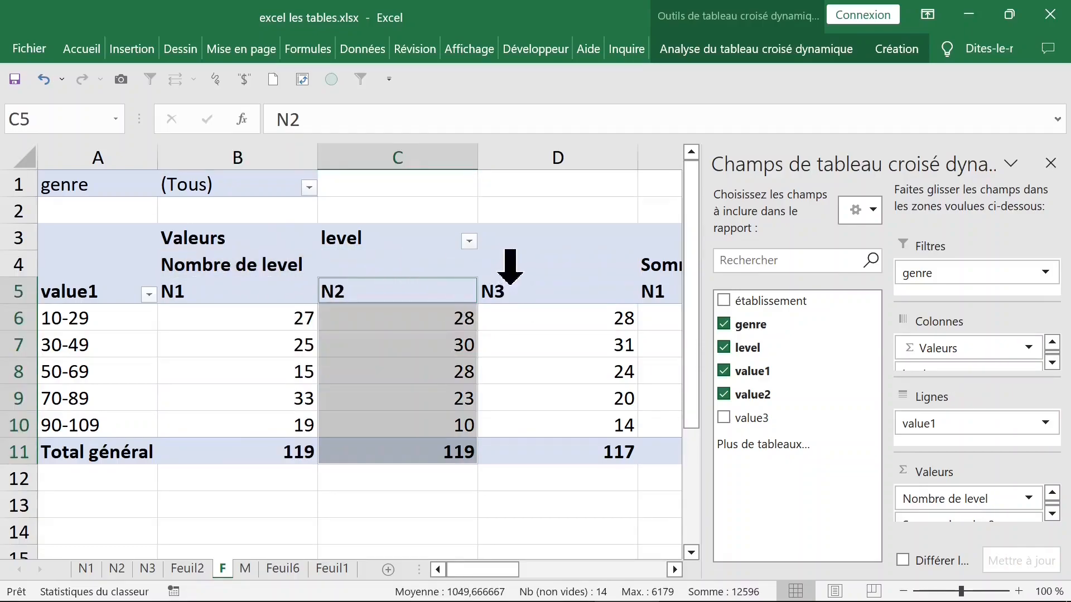
pyautogui.click(511, 279)
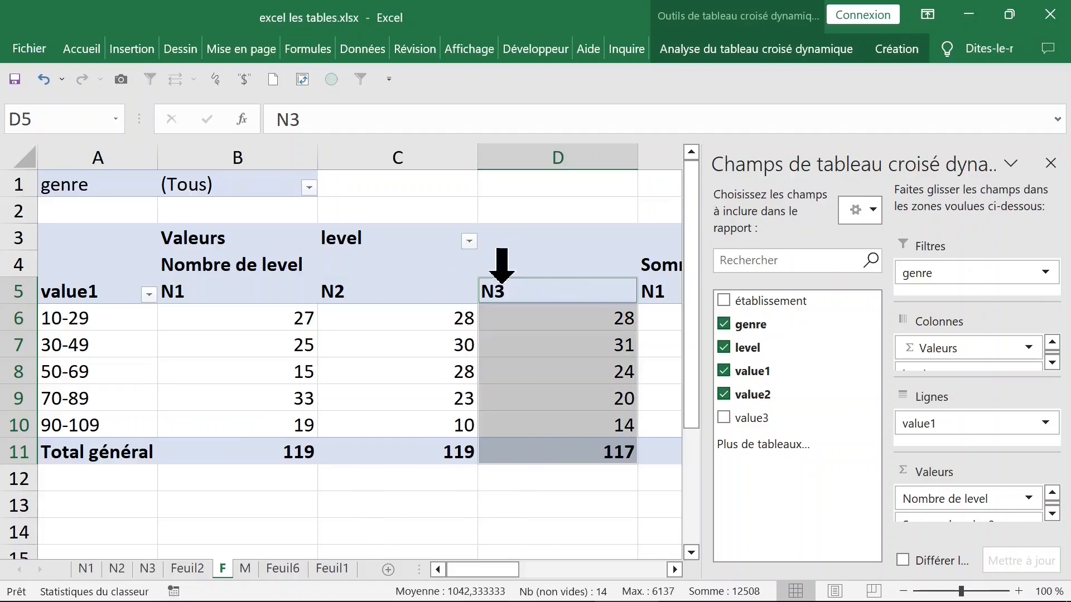
pyautogui.click(1050, 163)
pyautogui.click(432, 369)
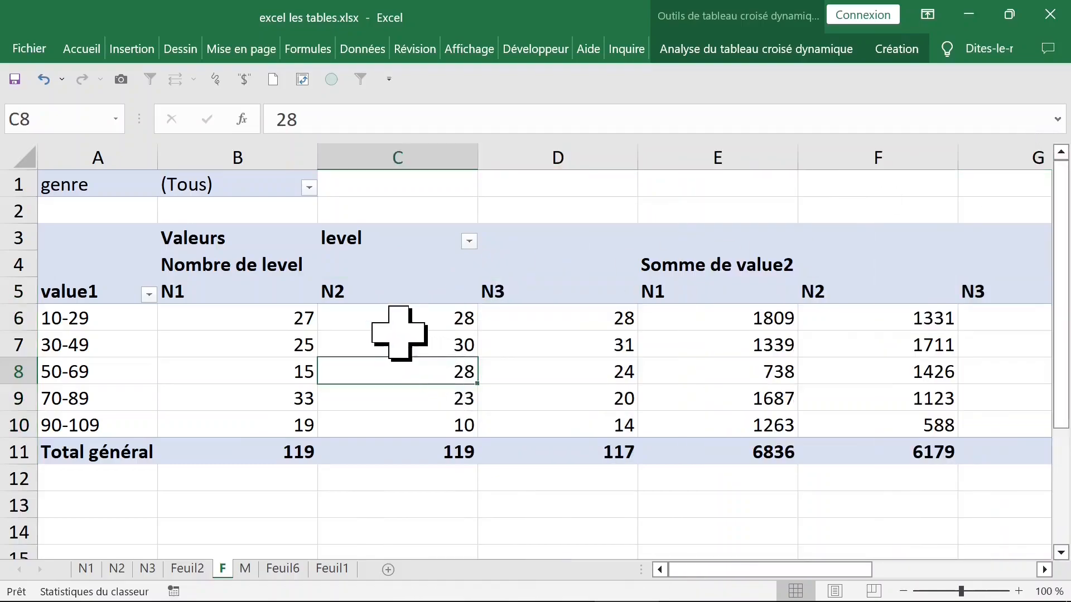
# Move the level field from the pivot table's columns to its report filters, alongside genre
pyautogui.click(397, 337)
pyautogui.rightClick(393, 321)
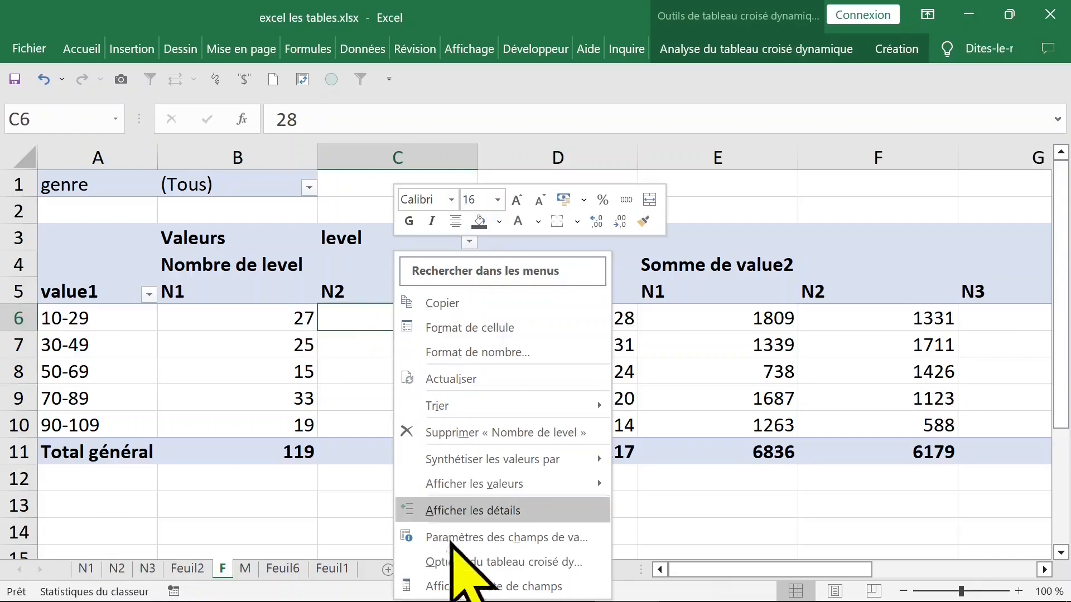
pyautogui.click(476, 584)
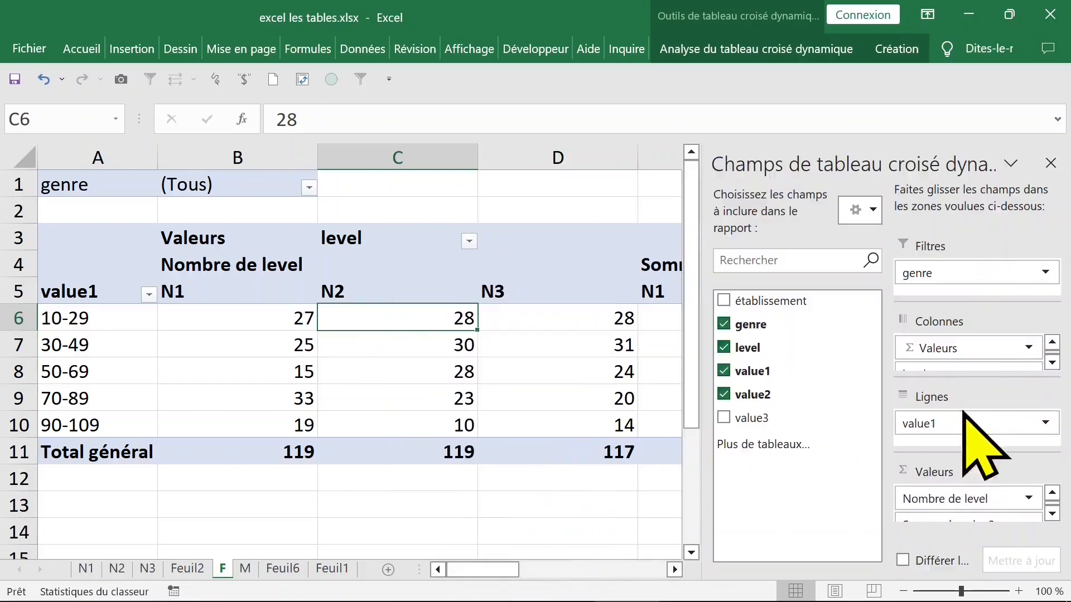
pyautogui.click(1052, 364)
pyautogui.moveTo(1042, 360); pyautogui.dragTo(909, 262)
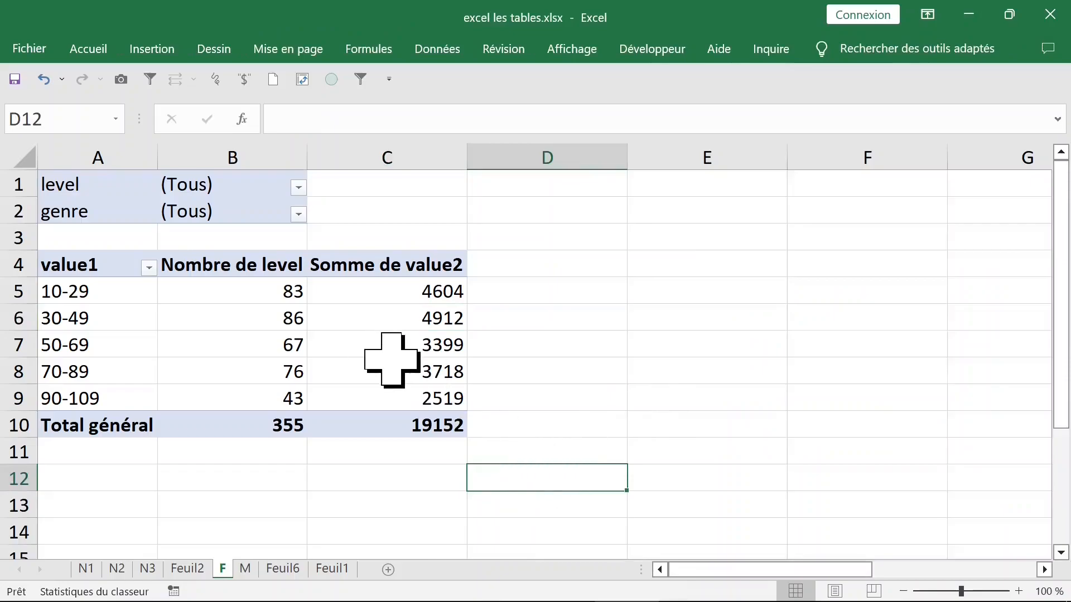
pyautogui.moveTo(381, 357)
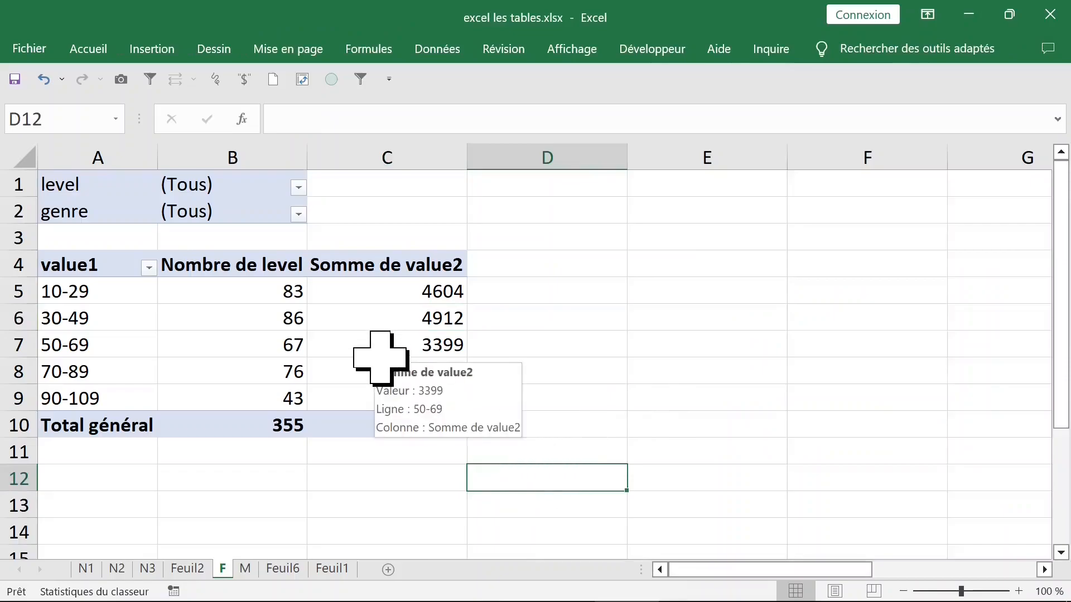
# Summarise value2 in the pivot table by average (Moyenne)
pyautogui.click(383, 266)
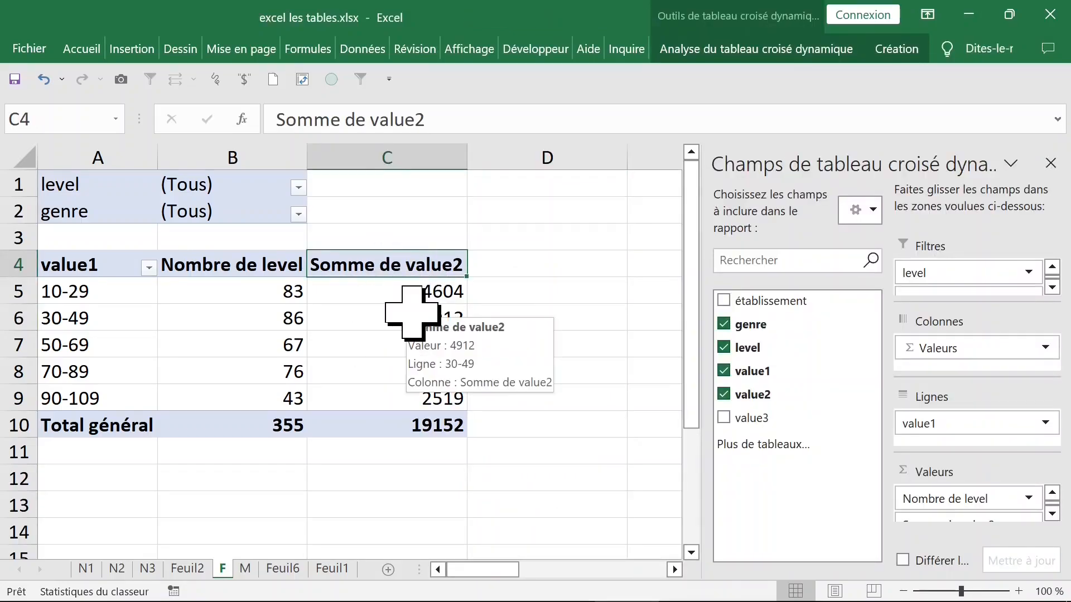
pyautogui.doubleClick(387, 265)
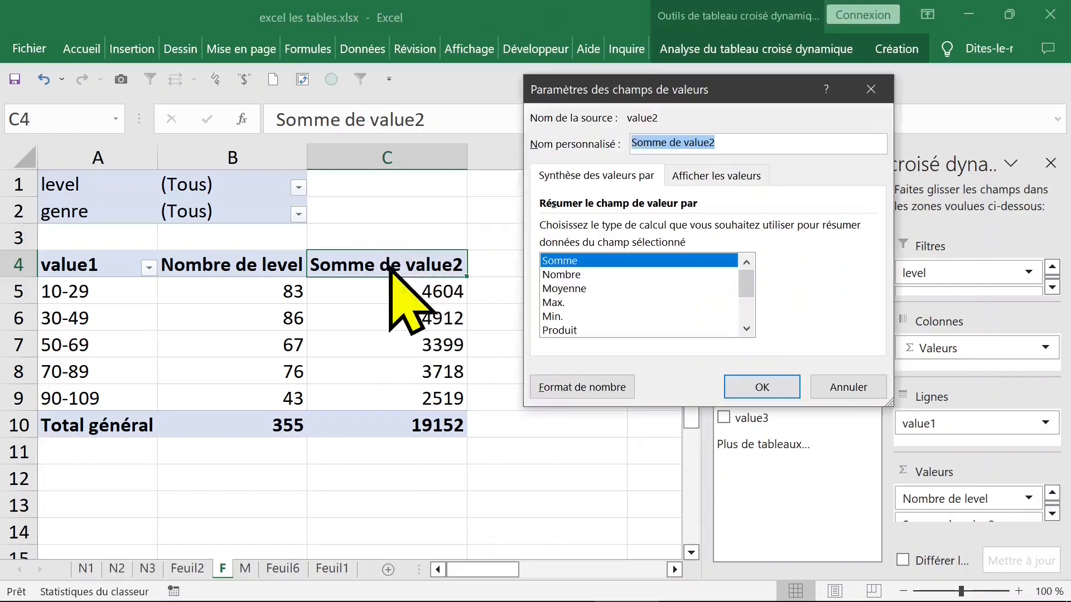
pyautogui.click(563, 288)
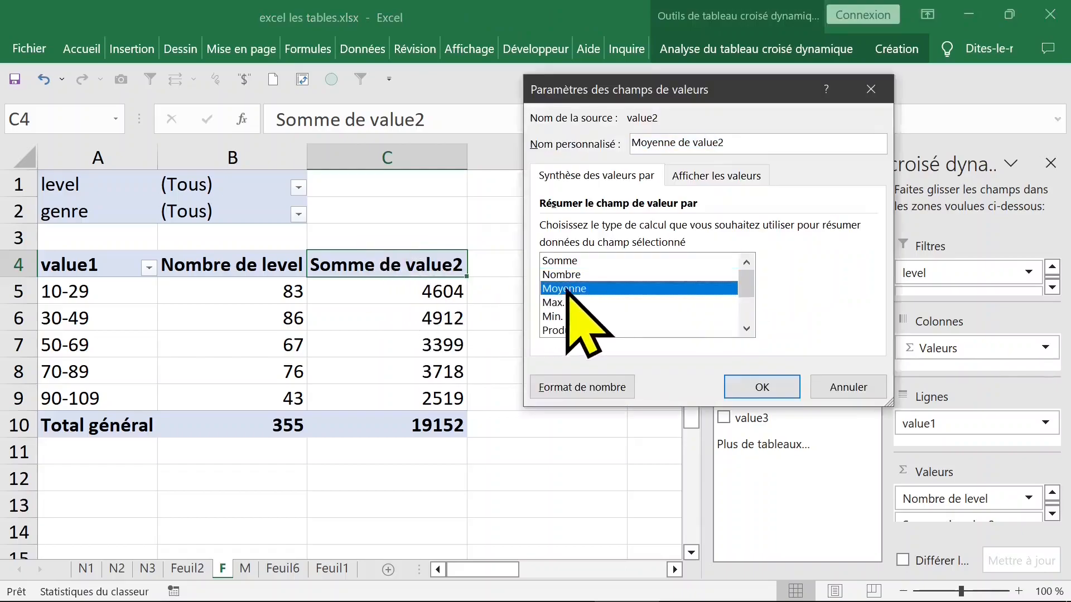
pyautogui.click(754, 389)
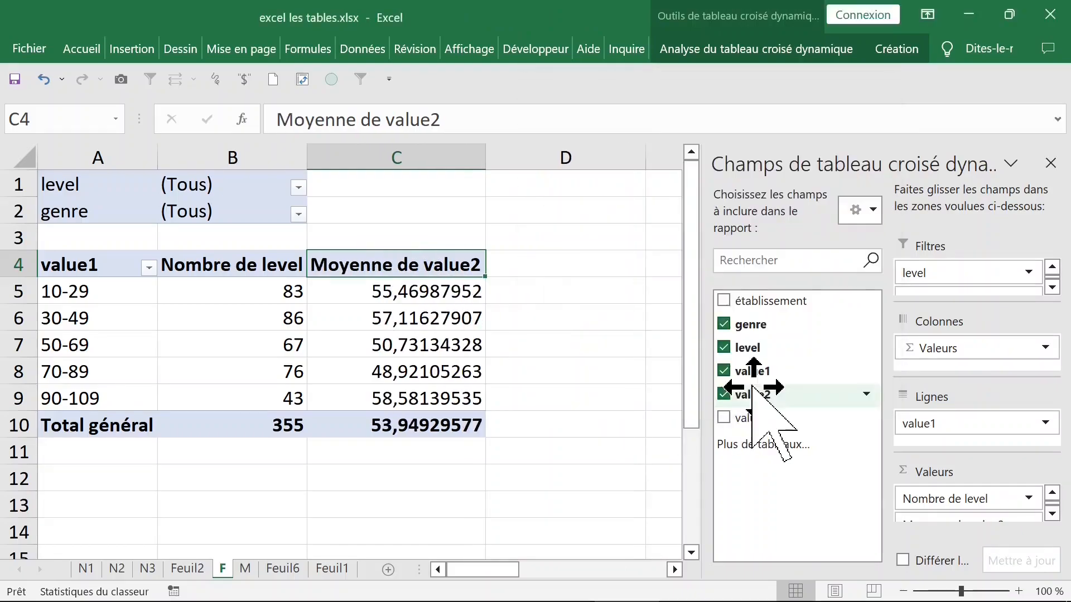
# Format the average of value2 as Nombre with 2 decimals
pyautogui.click(443, 284)
pyautogui.rightClick(383, 295)
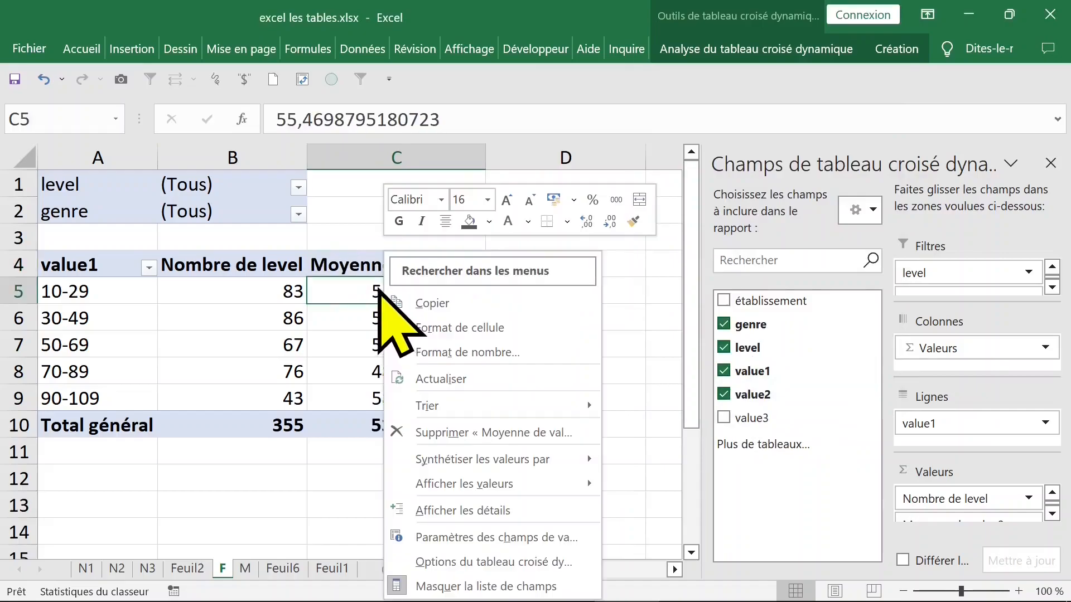
pyautogui.click(480, 353)
pyautogui.click(201, 190)
pyautogui.click(438, 223)
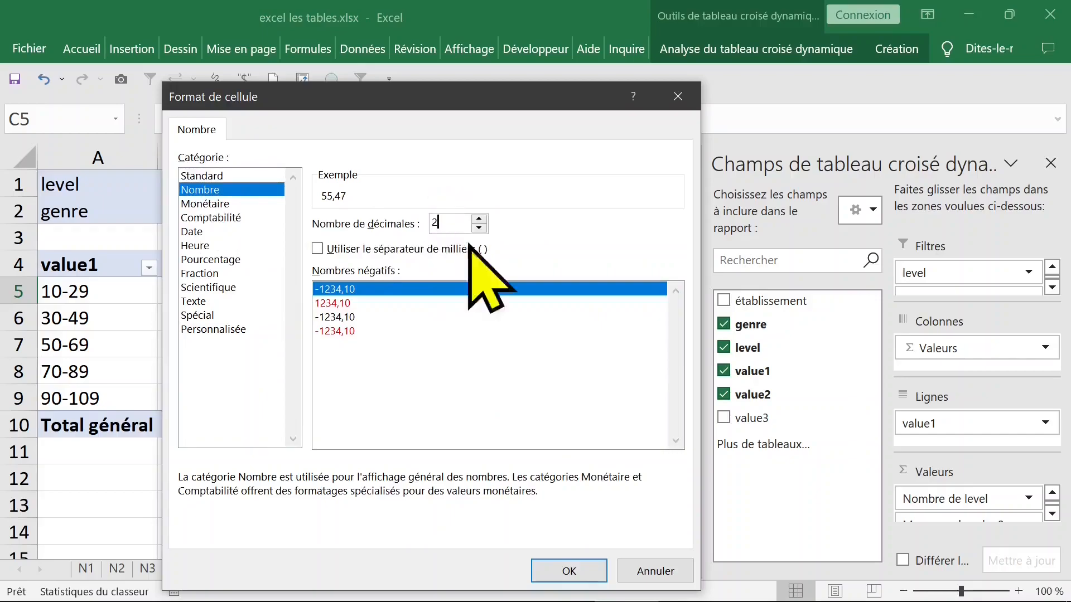
pyautogui.click(568, 571)
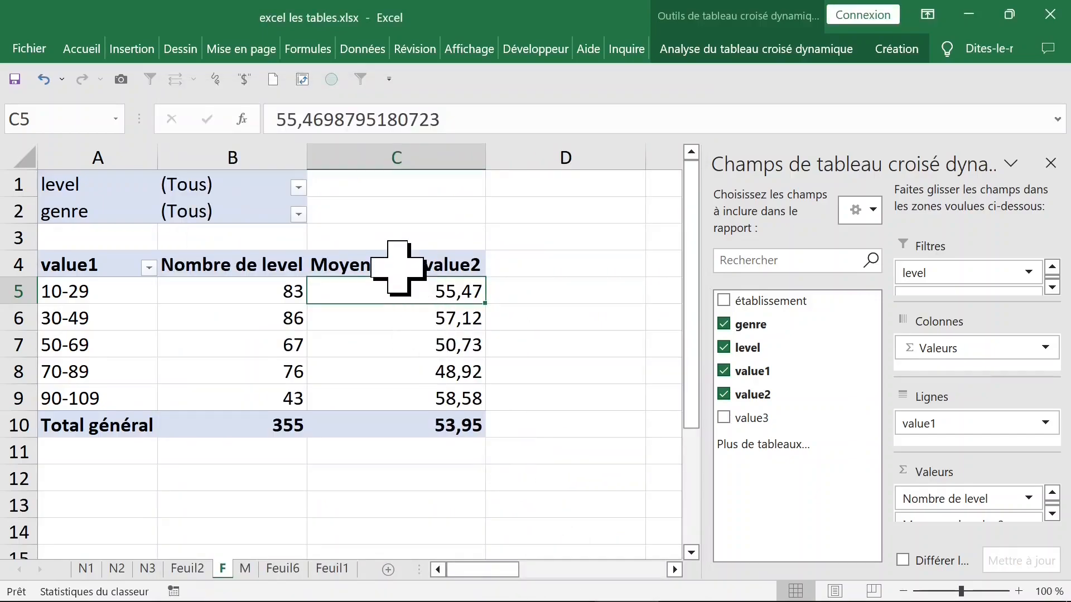
# Review the level counts for each value1 range in the pivot table
pyautogui.click(274, 289)
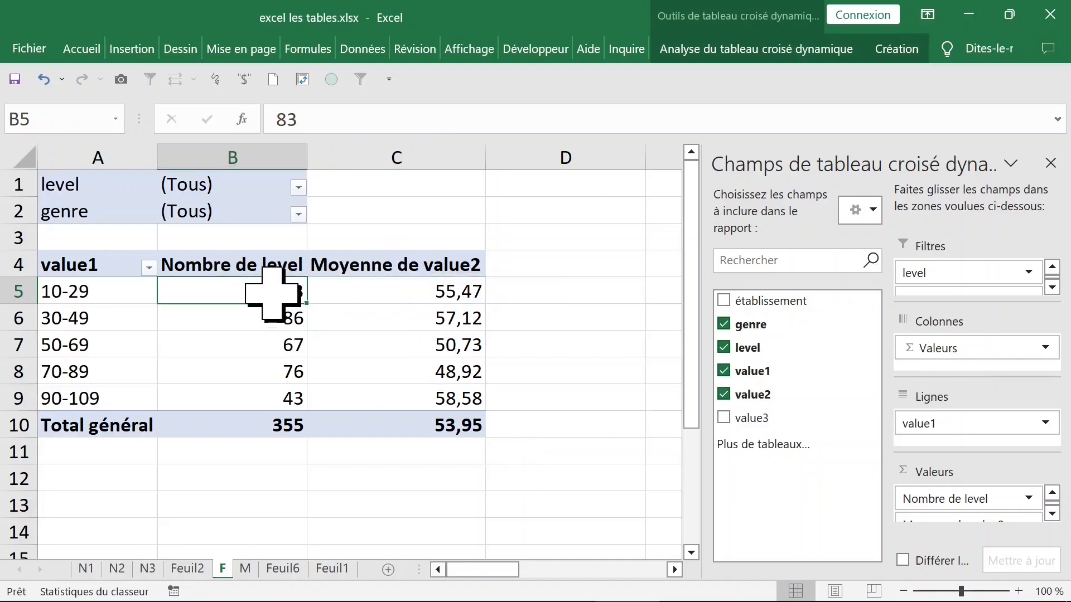
pyautogui.click(274, 351)
pyautogui.click(267, 396)
pyautogui.click(251, 318)
pyautogui.click(257, 371)
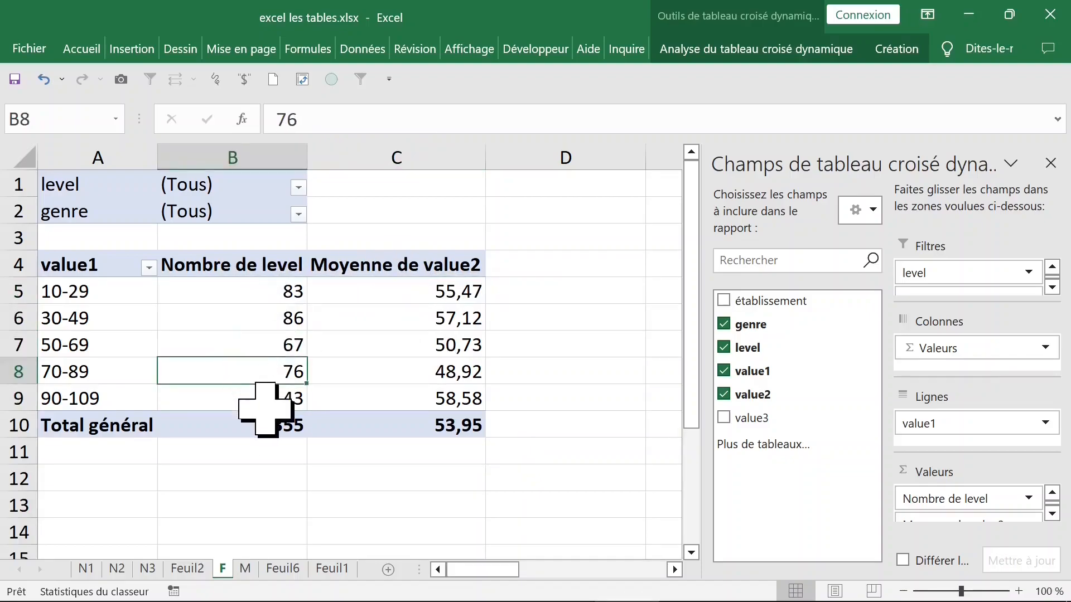
pyautogui.click(257, 397)
pyautogui.click(122, 287)
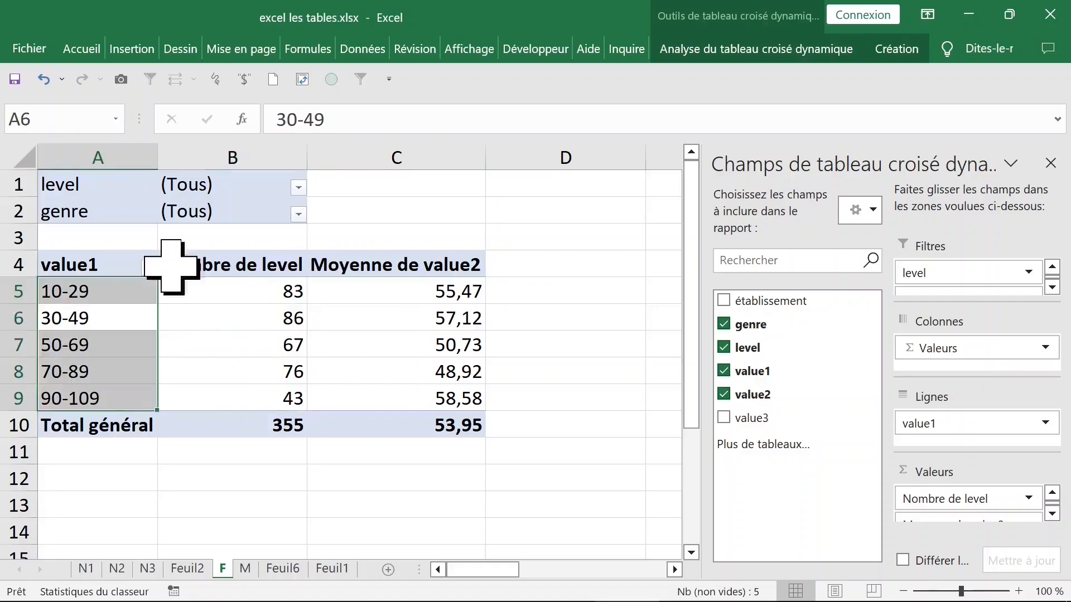
# Filter the pivot table to show only level N2
pyautogui.click(298, 214)
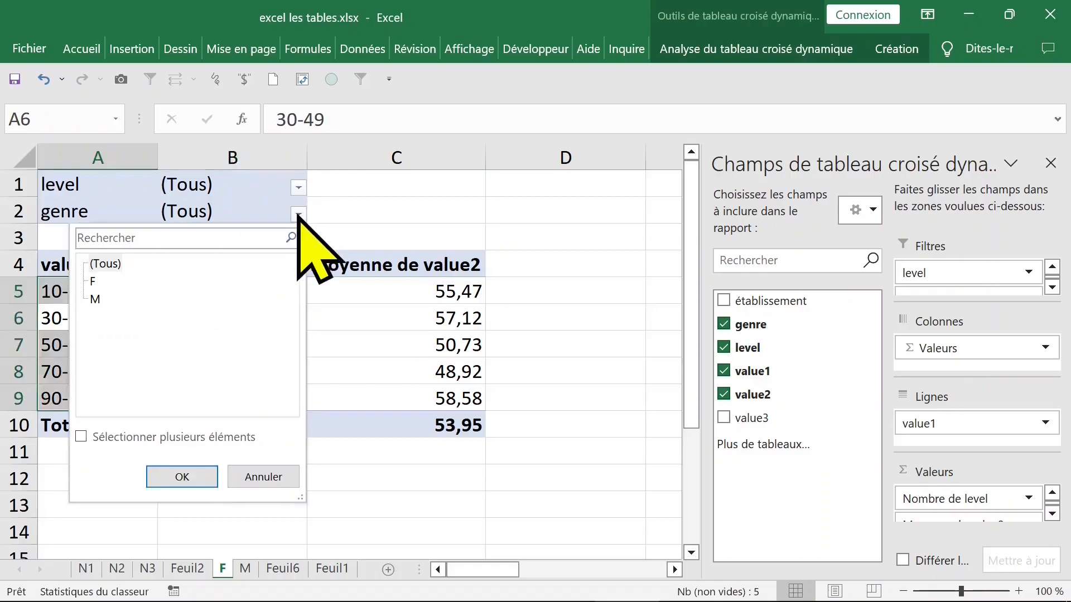
pyautogui.click(301, 186)
pyautogui.click(299, 187)
pyautogui.click(97, 272)
pyautogui.click(183, 450)
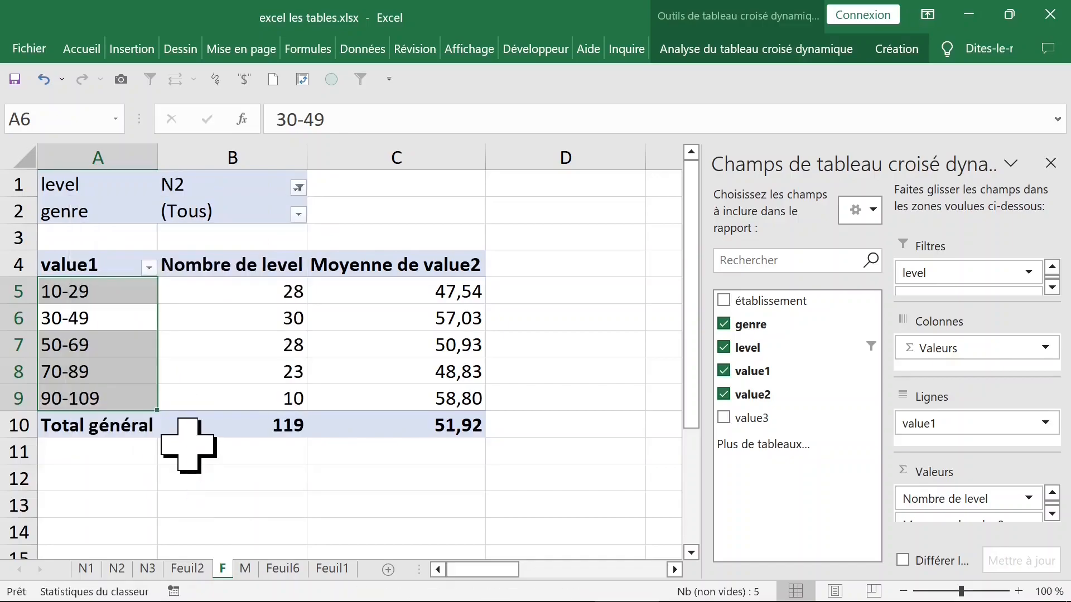
# Reset the pivot table's level filter to (Tous)
pyautogui.click(299, 188)
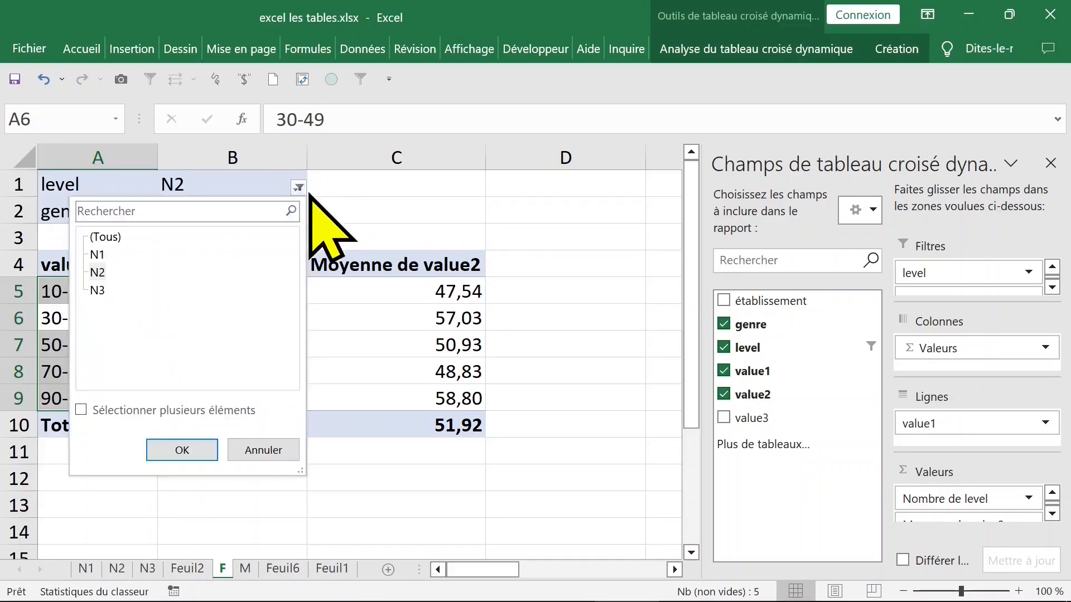
pyautogui.click(103, 236)
pyautogui.click(182, 449)
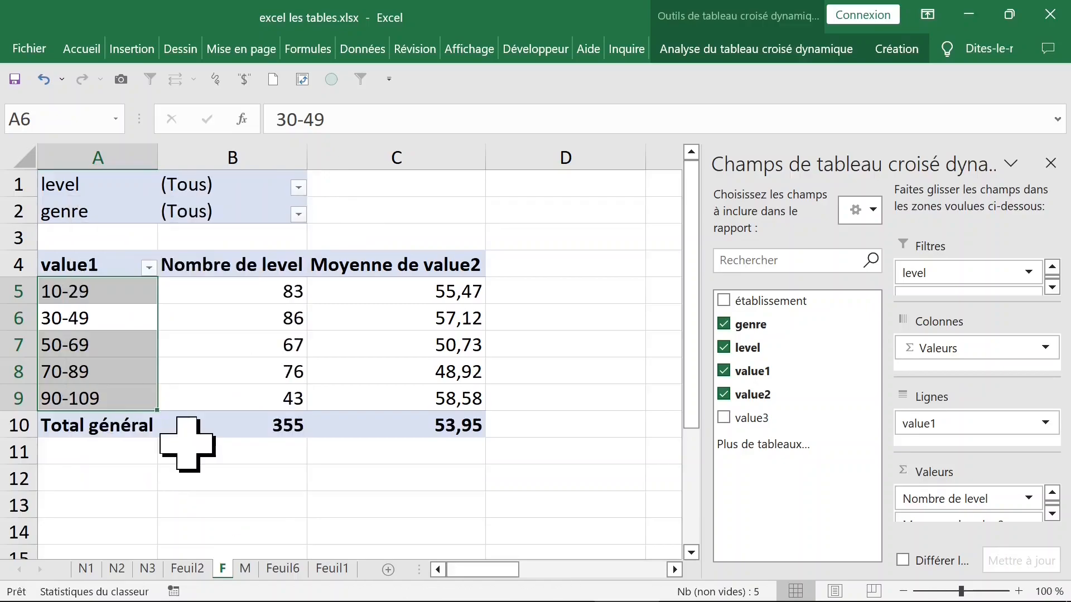
# From the Feuil1 data list, use Quick Analysis to create the suggested pivot table summing value2 and value1 by établissement
pyautogui.click(249, 575)
pyautogui.click(281, 570)
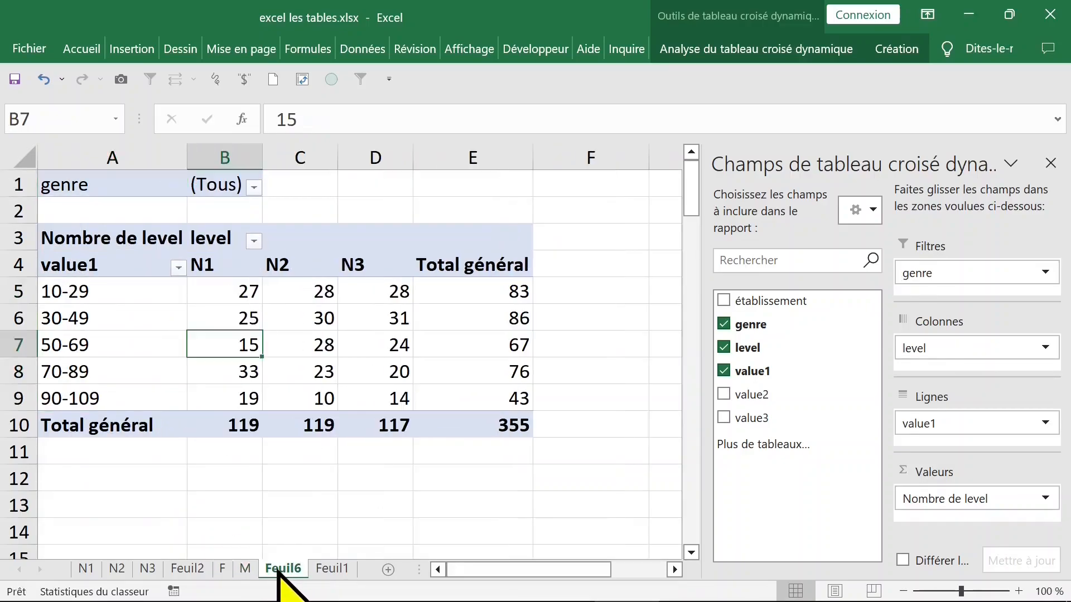
pyautogui.click(328, 571)
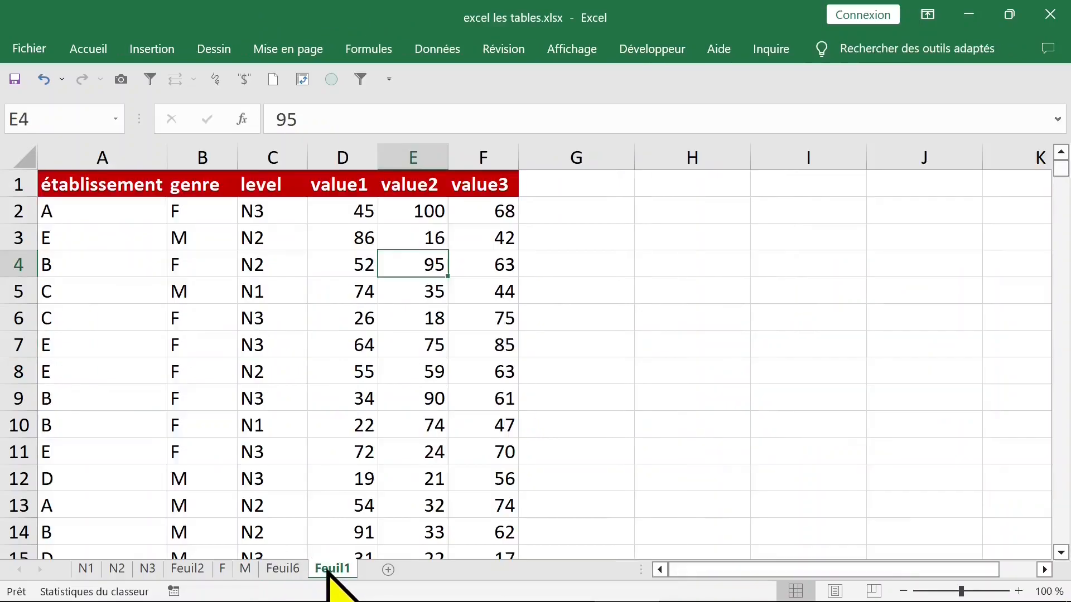
pyautogui.click(328, 363)
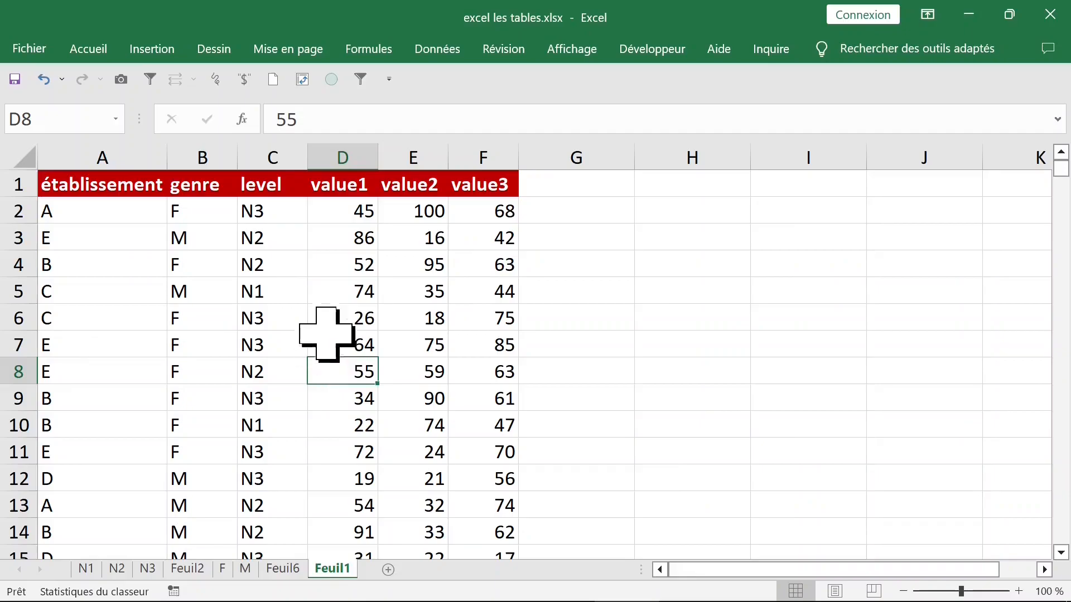
pyautogui.click(311, 295)
pyautogui.click(266, 295)
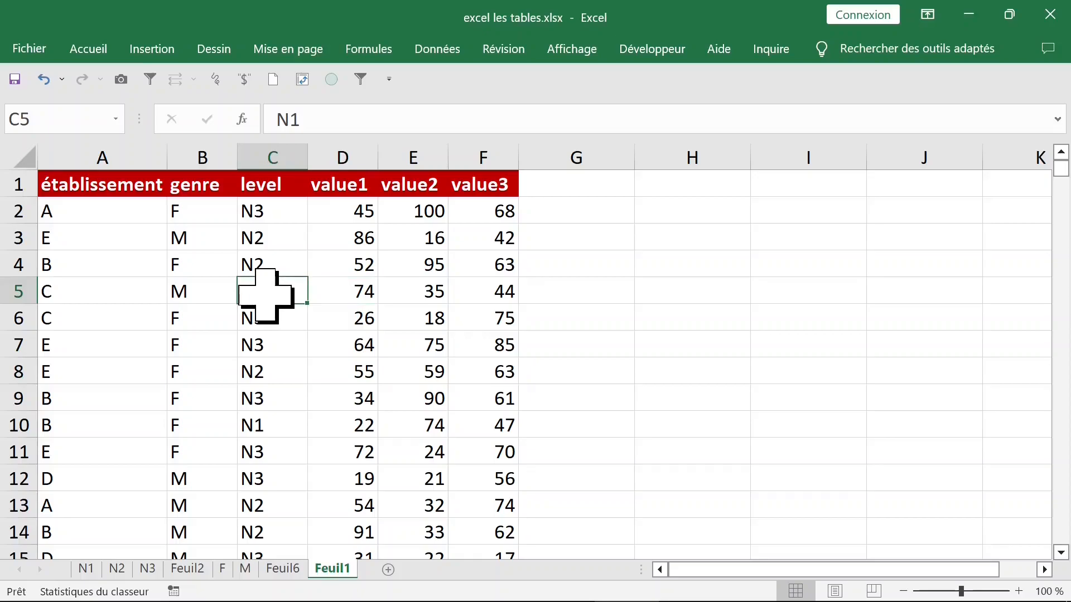
pyautogui.rightClick(275, 292)
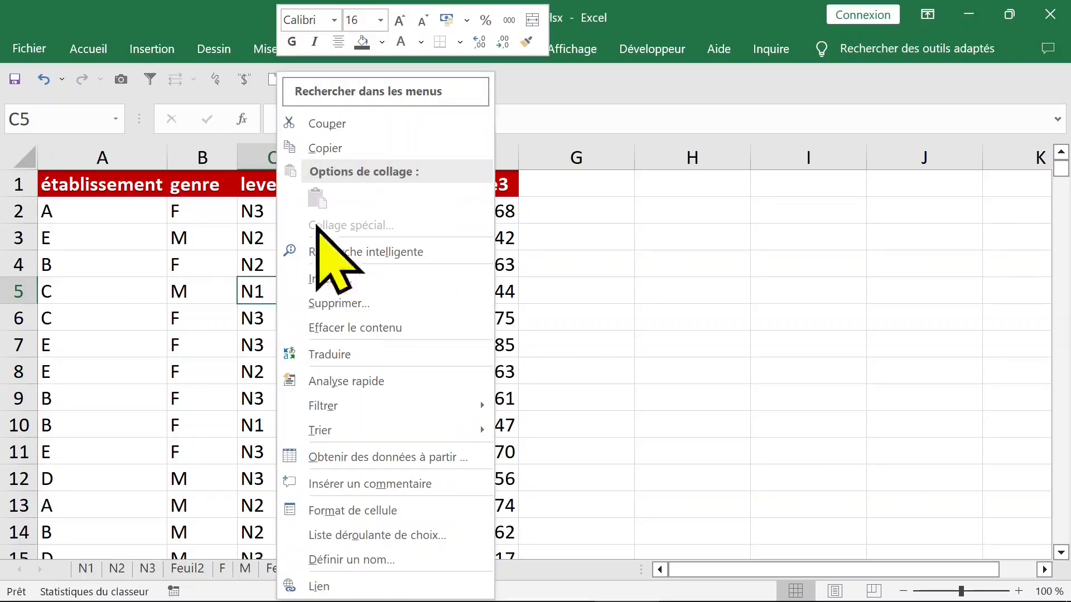
pyautogui.click(389, 384)
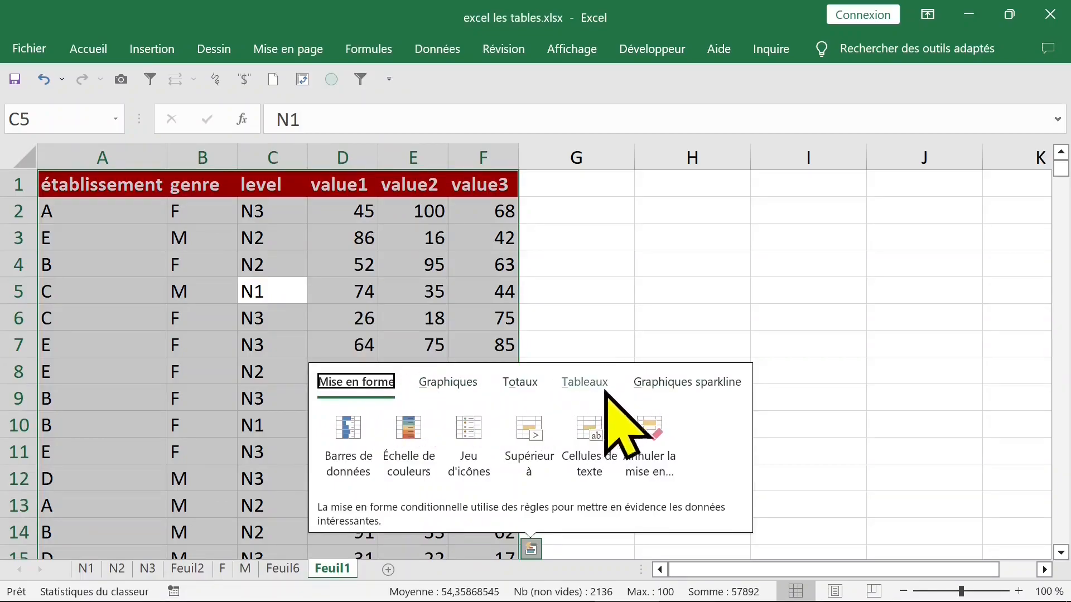
pyautogui.click(583, 380)
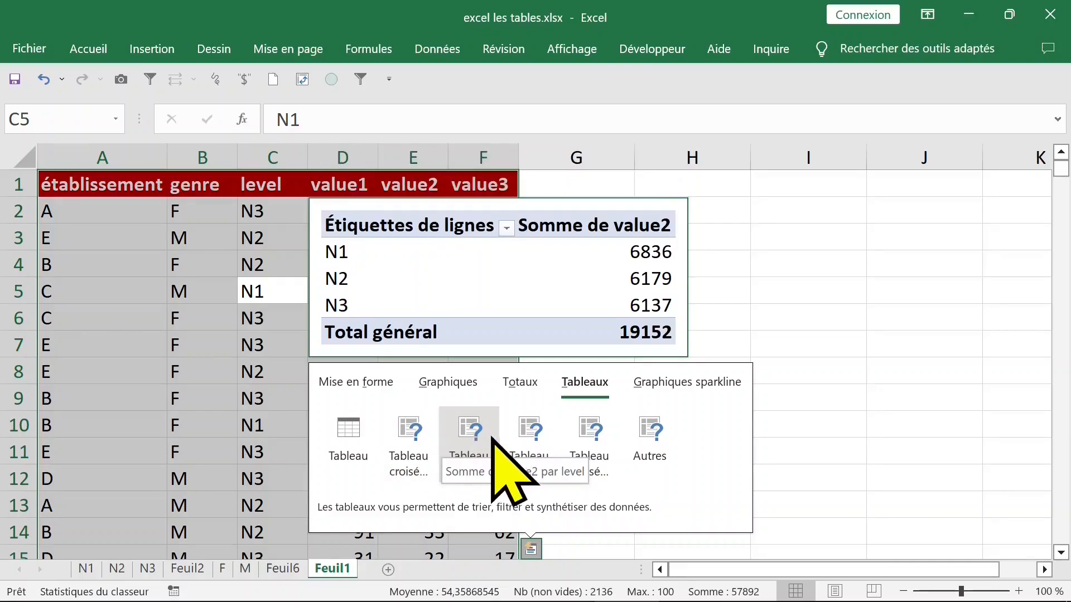
pyautogui.click(595, 437)
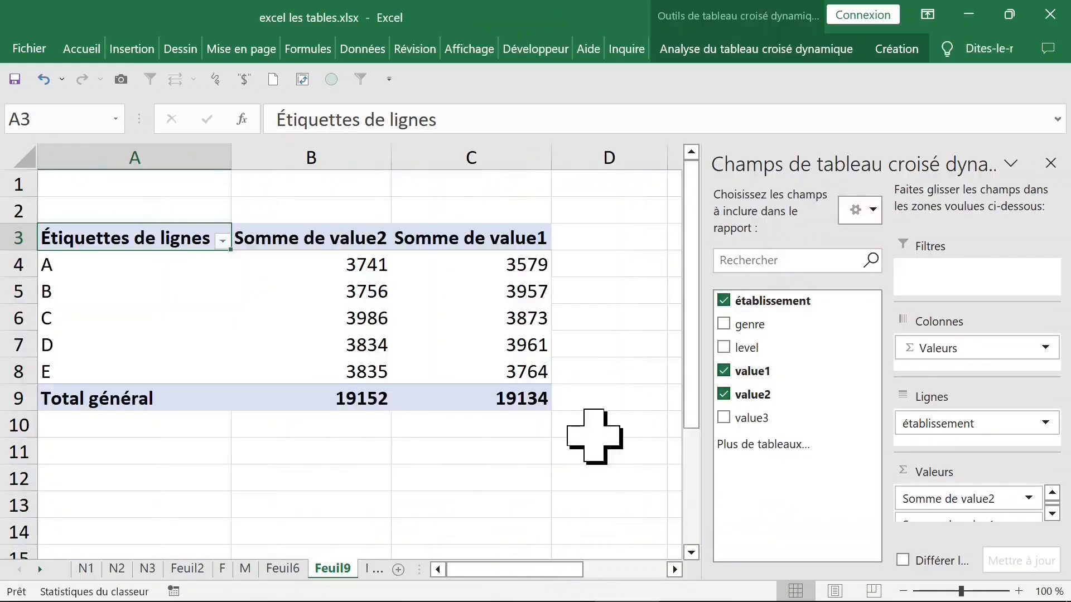
# Summarise value2 by maximum (Max.) in the établissement pivot table
pyautogui.click(454, 459)
pyautogui.click(342, 240)
pyautogui.click(466, 242)
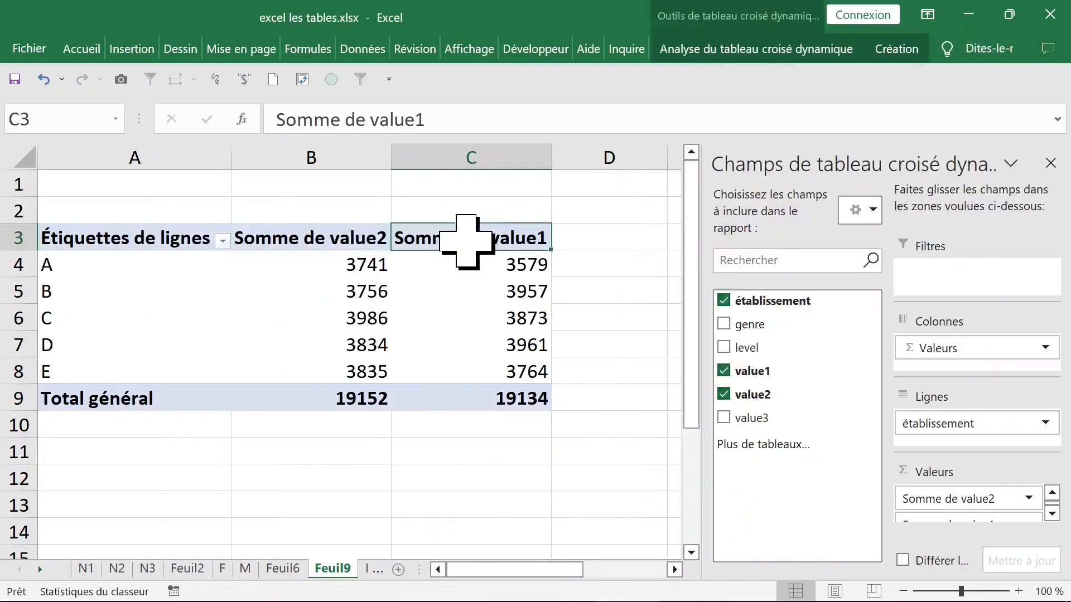
pyautogui.click(315, 268)
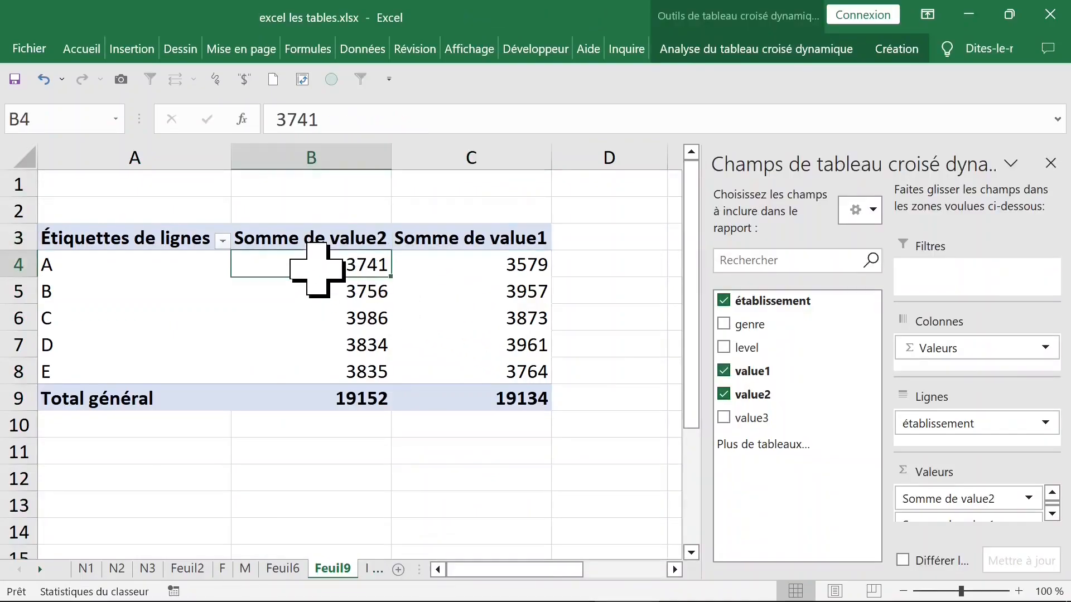
pyautogui.click(302, 241)
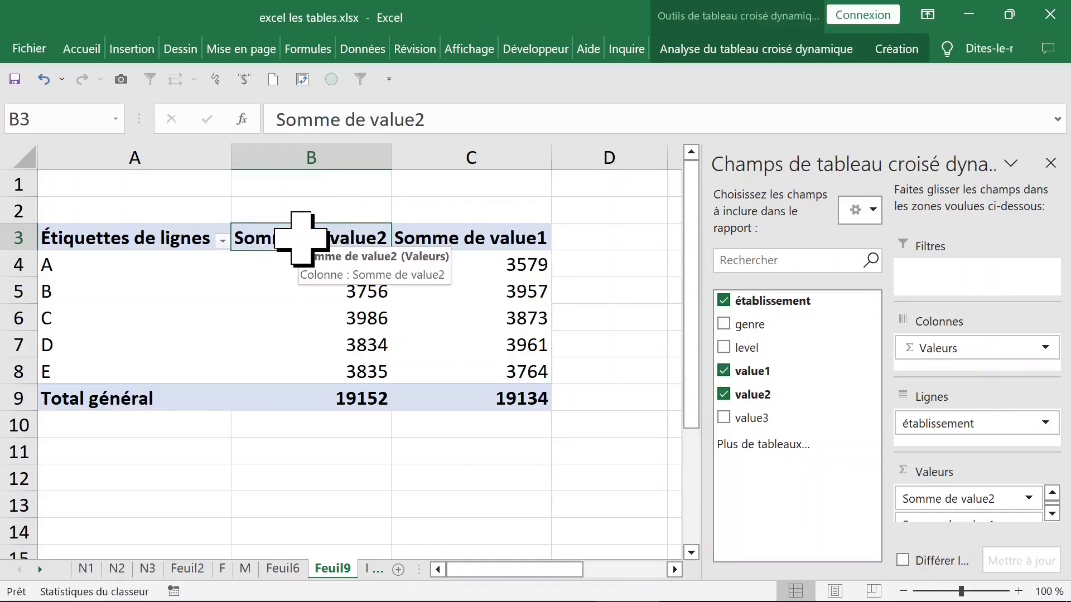
pyautogui.doubleClick(301, 239)
pyautogui.click(566, 303)
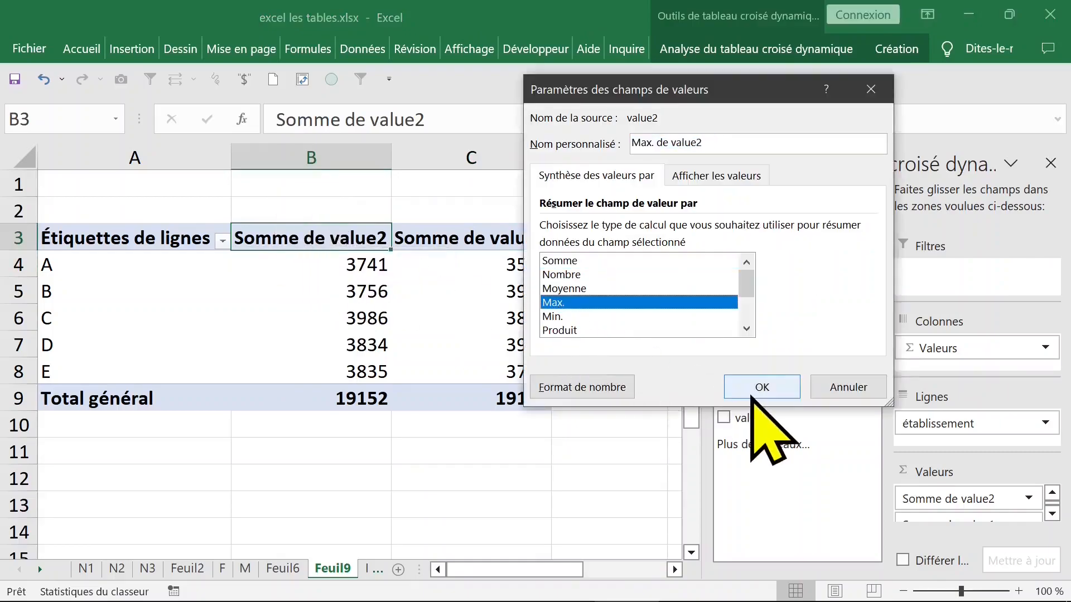
pyautogui.click(761, 387)
# Summarise value1 by maximum (Max.) in the établissement pivot table and check the result for each établissement
pyautogui.click(447, 263)
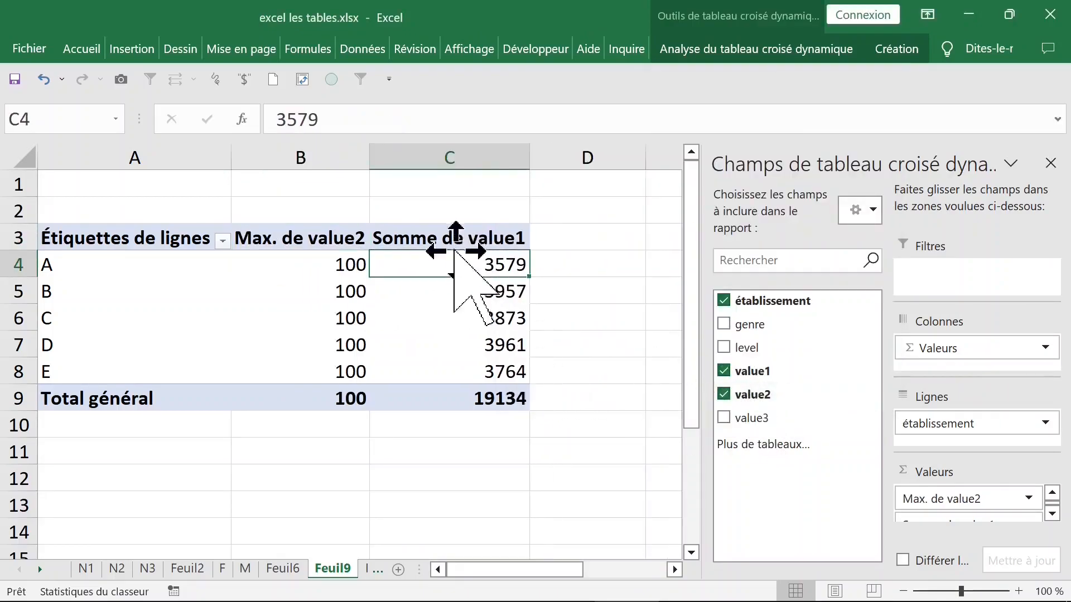
pyautogui.doubleClick(449, 240)
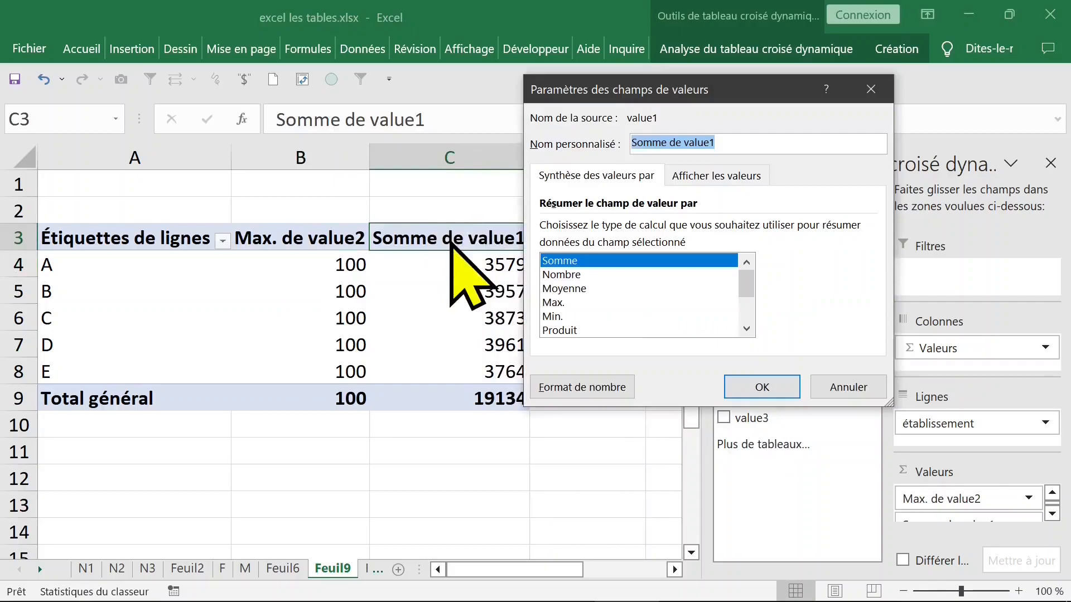
pyautogui.click(568, 302)
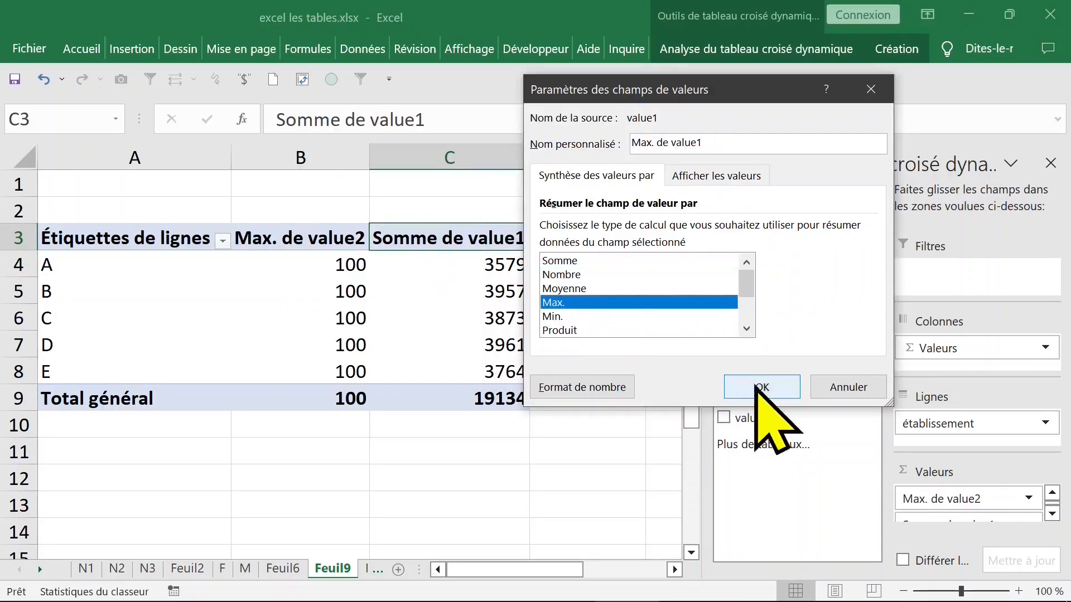
pyautogui.click(762, 387)
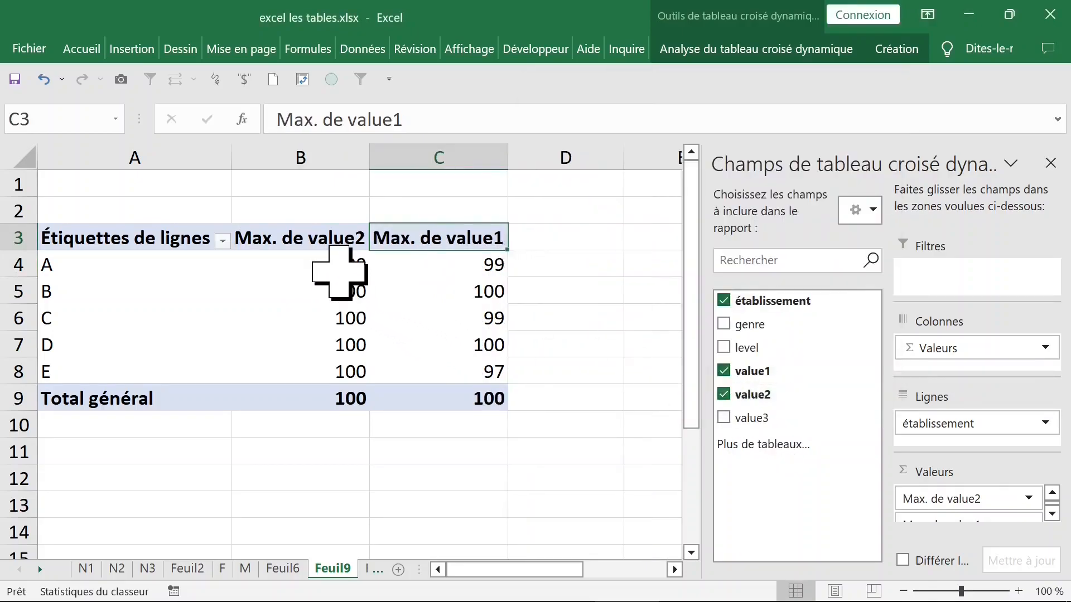
pyautogui.click(441, 289)
pyautogui.moveTo(478, 269); pyautogui.dragTo(445, 377)
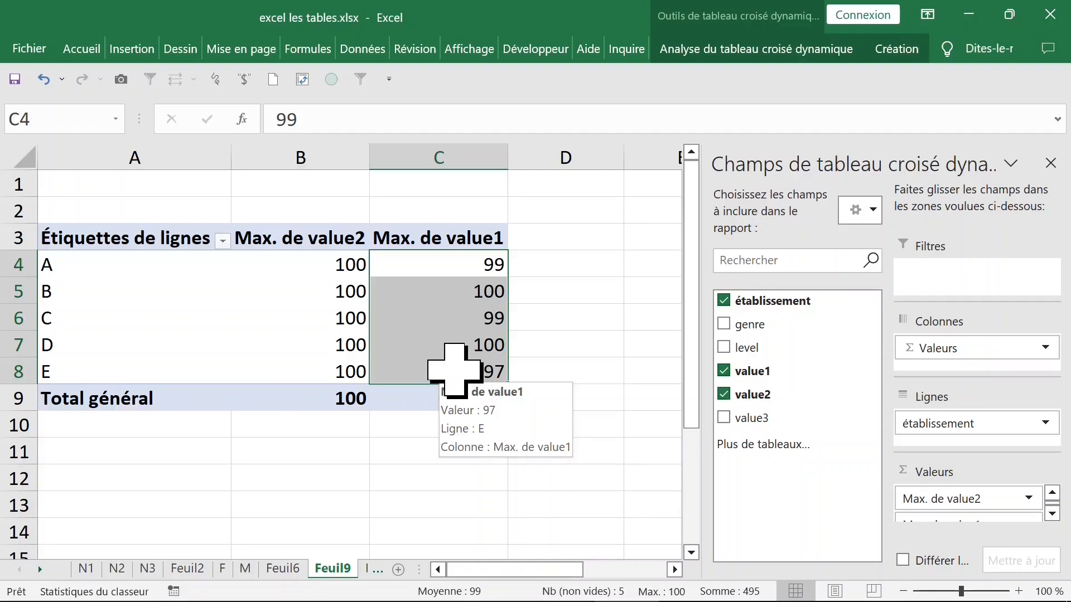
# Change the value2 summary in the établissement pivot table to minimum (Min.)
pyautogui.click(340, 291)
pyautogui.click(318, 226)
pyautogui.click(296, 243)
pyautogui.doubleClick(301, 242)
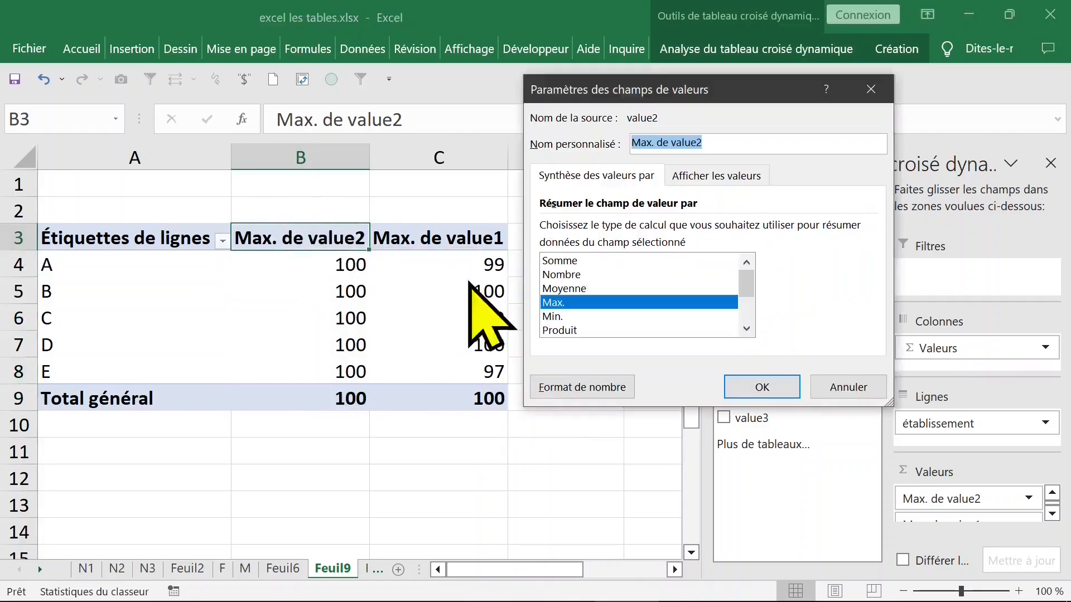
pyautogui.click(558, 316)
pyautogui.click(762, 387)
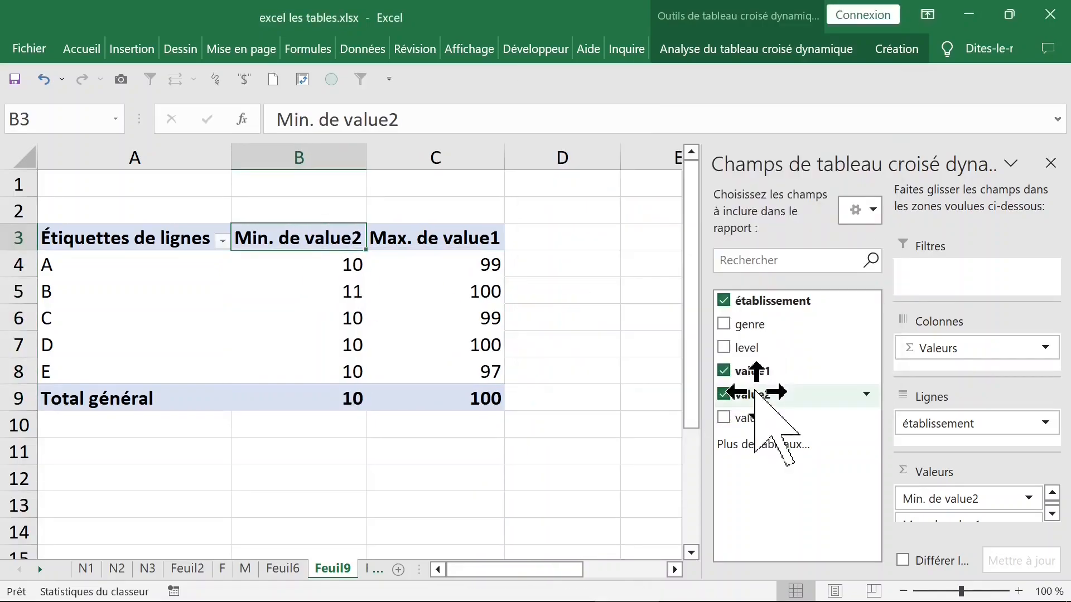
# Change the value1 summary in the établissement pivot table to minimum (Min.)
pyautogui.click(434, 240)
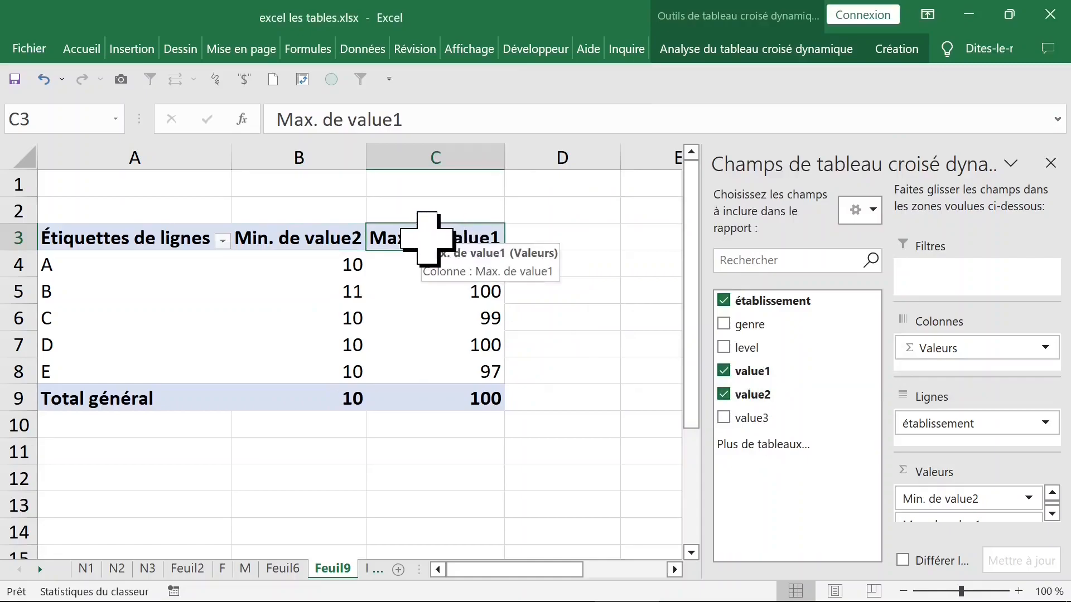
pyautogui.doubleClick(427, 240)
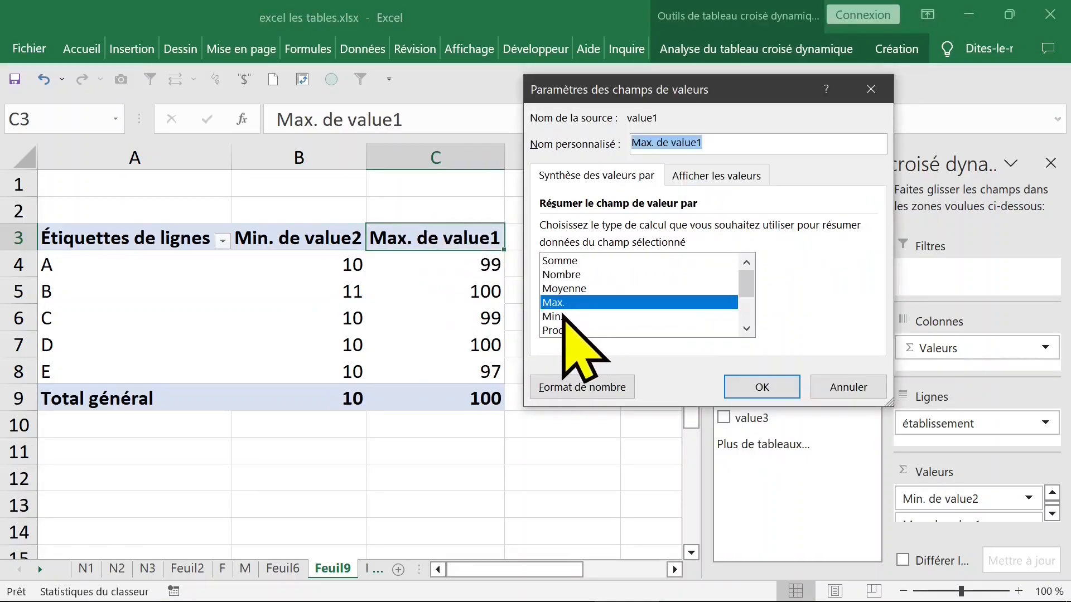
pyautogui.click(584, 318)
pyautogui.click(762, 387)
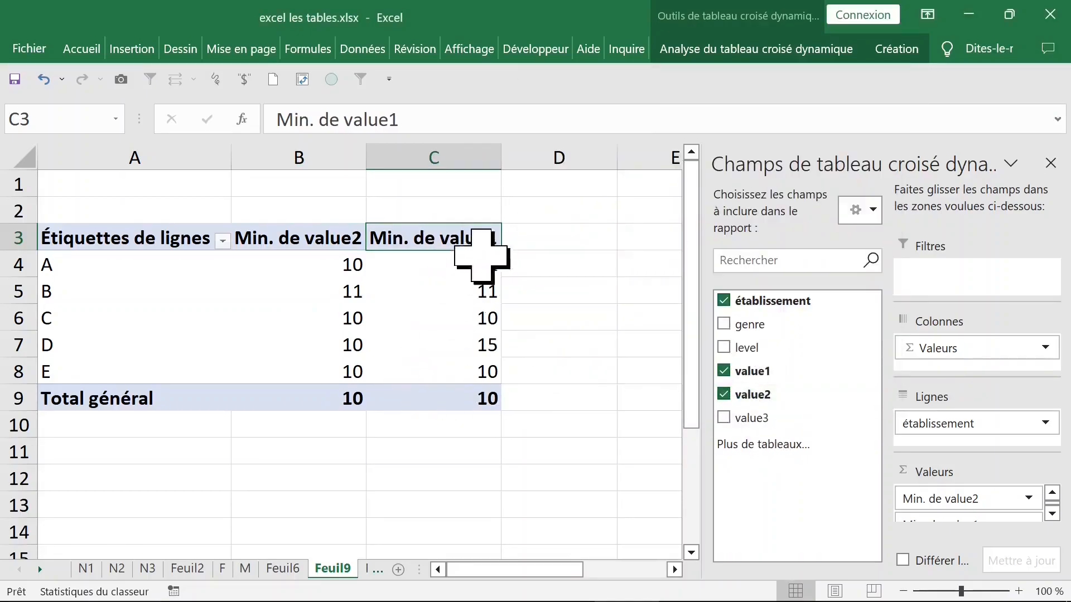
# Move the value1 minimum column ahead of the value2 minimum column in the établissement pivot table
pyautogui.click(310, 245)
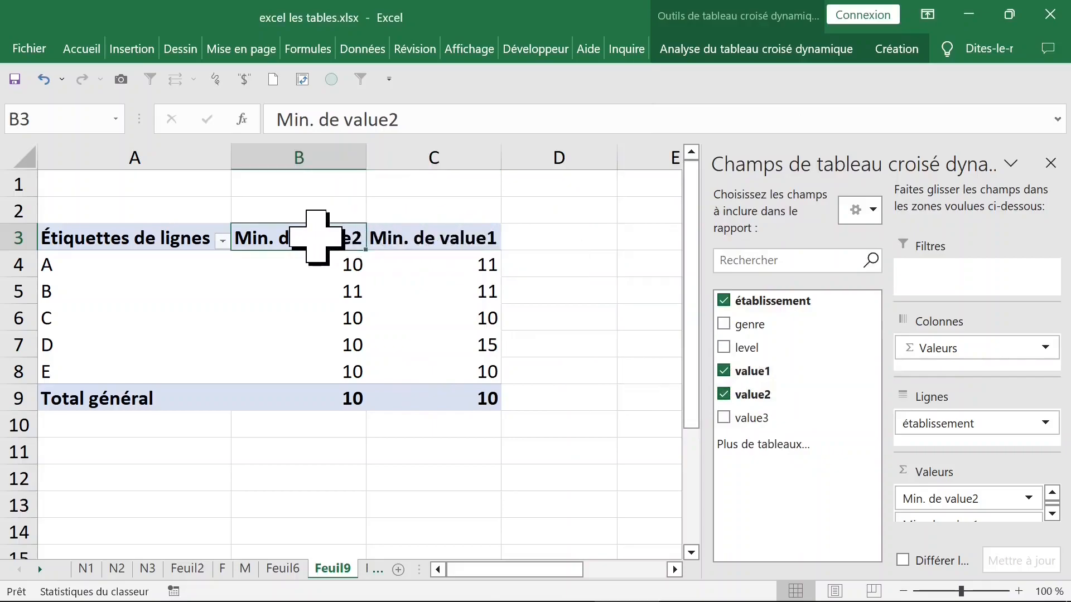
pyautogui.click(427, 233)
pyautogui.moveTo(367, 240); pyautogui.dragTo(347, 239)
pyautogui.click(534, 363)
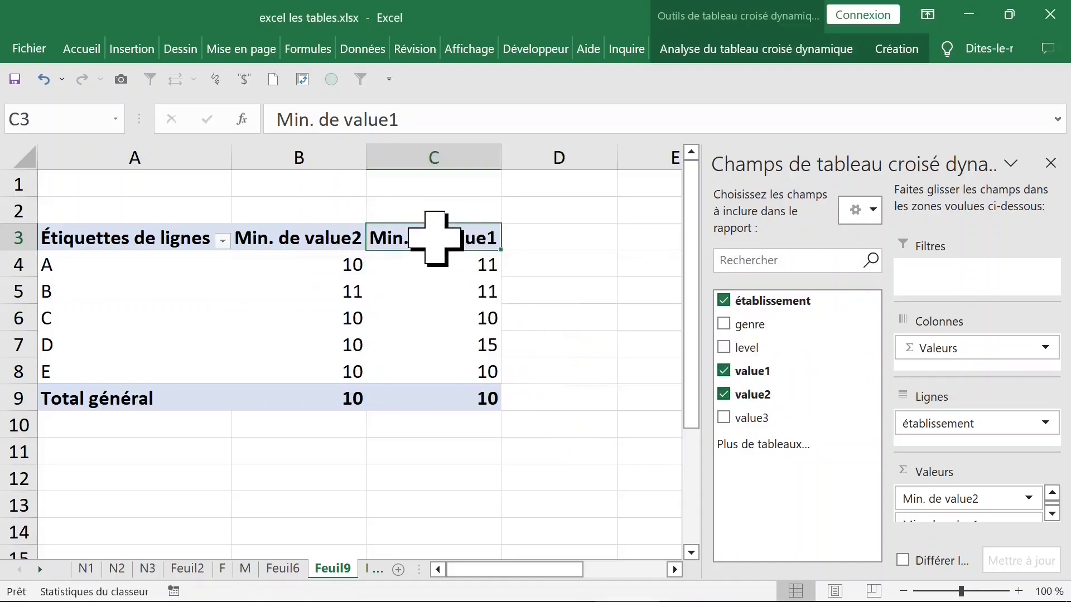
pyautogui.click(438, 266)
pyautogui.click(419, 239)
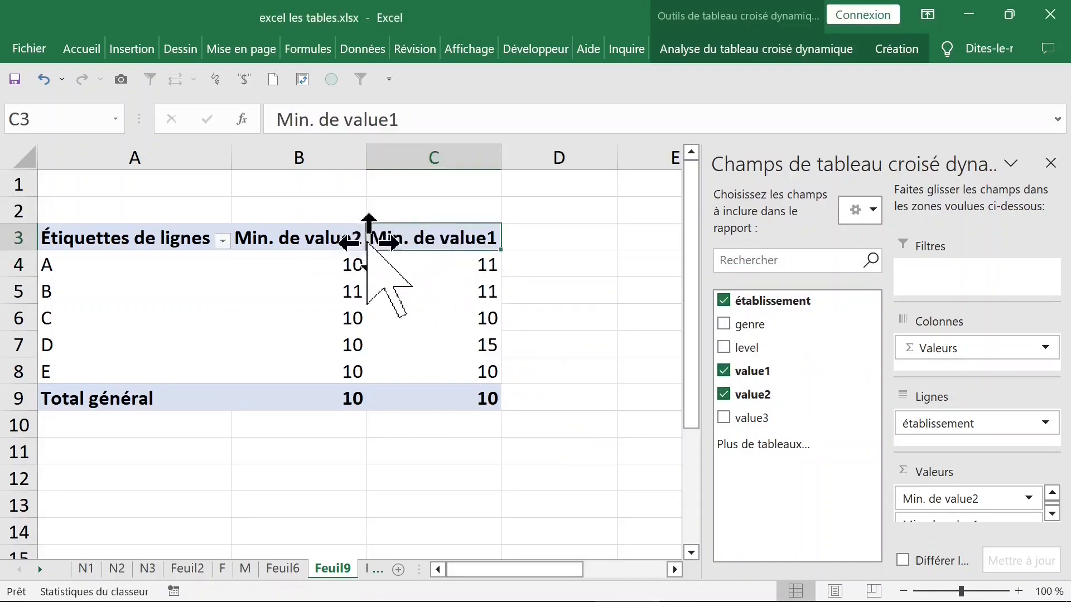
pyautogui.moveTo(368, 239); pyautogui.dragTo(254, 248)
pyautogui.click(287, 240)
pyautogui.click(478, 233)
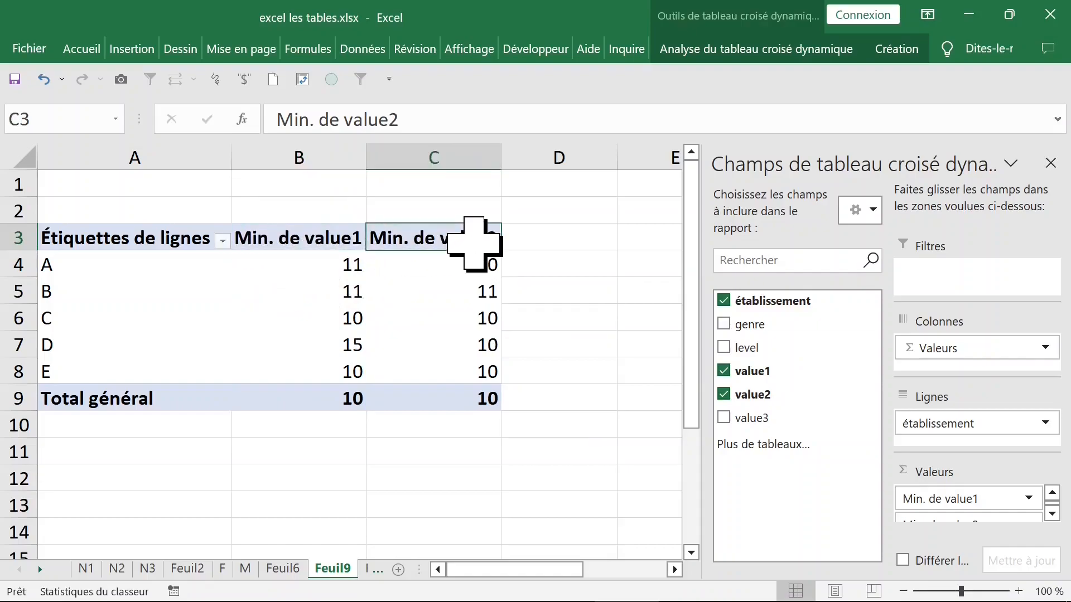
# Add the value3 field to the établissement pivot table and summarise it by minimum (Min.)
pyautogui.click(724, 419)
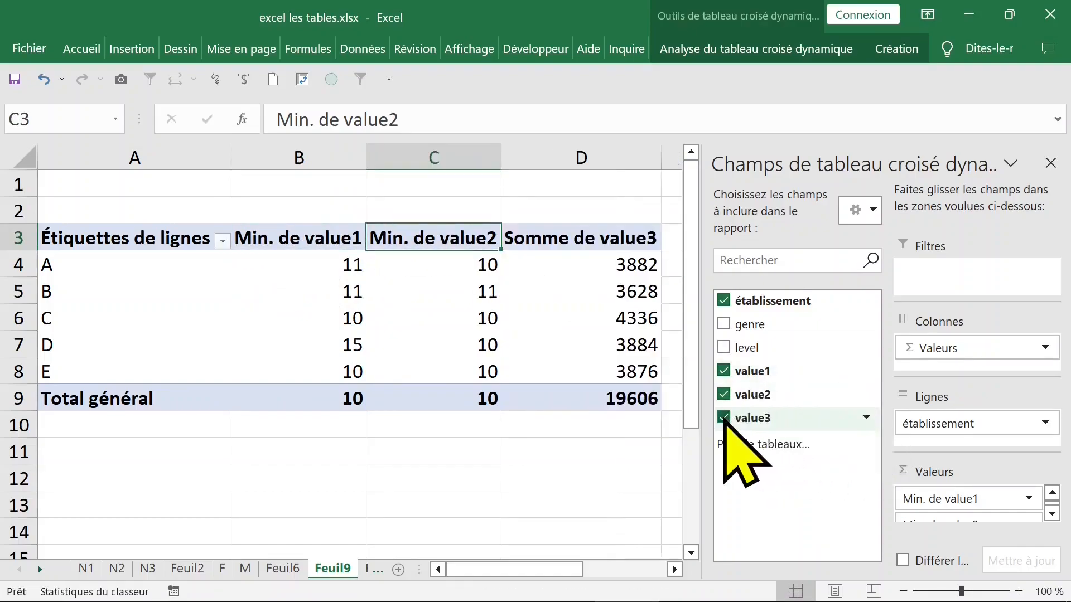
pyautogui.click(572, 240)
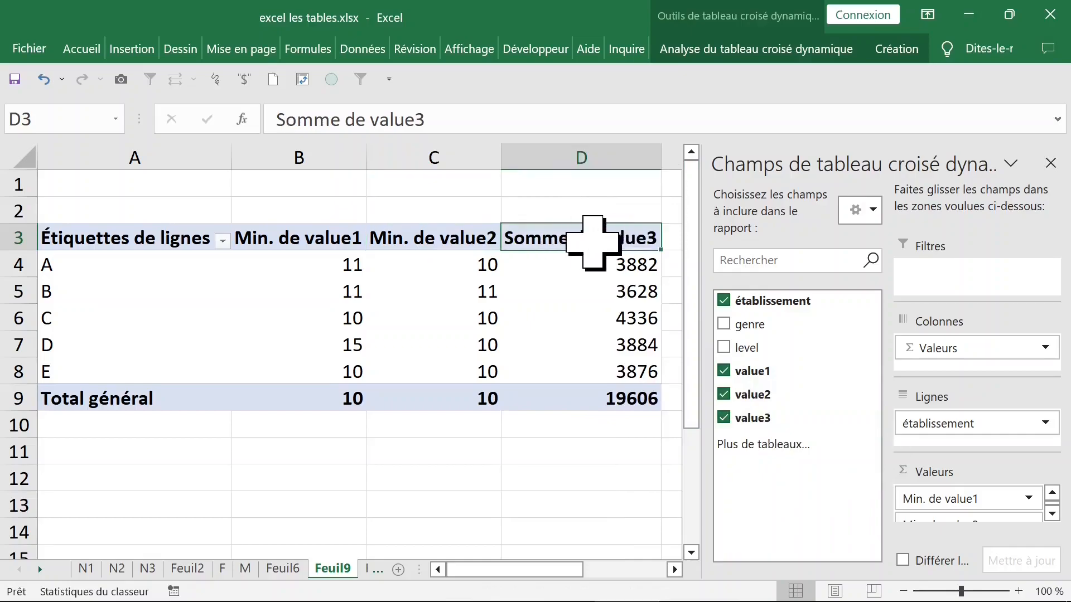
pyautogui.doubleClick(580, 240)
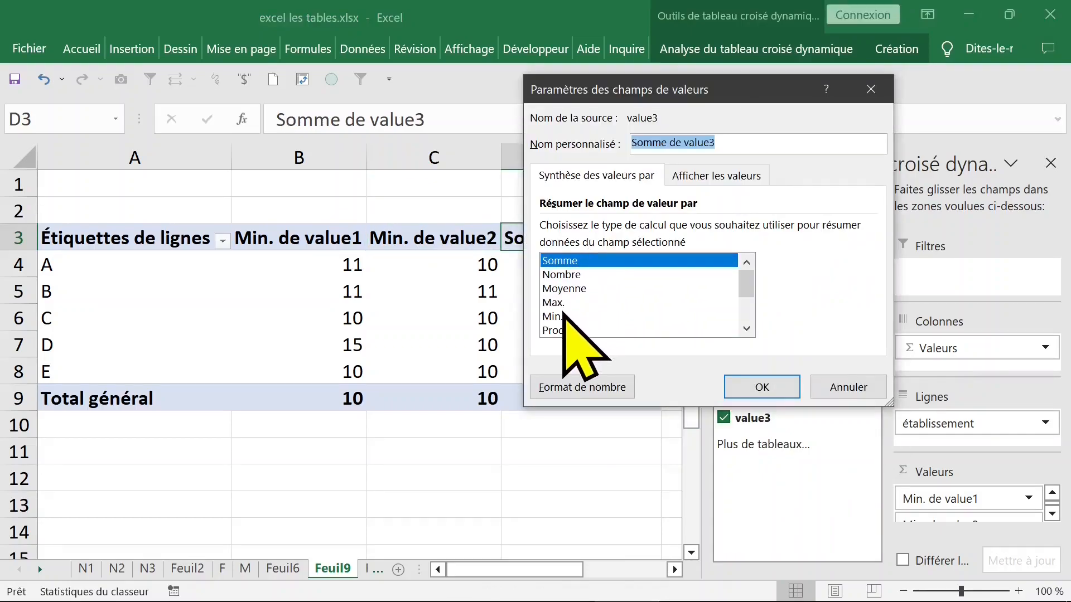
pyautogui.click(630, 316)
pyautogui.click(762, 387)
pyautogui.click(551, 426)
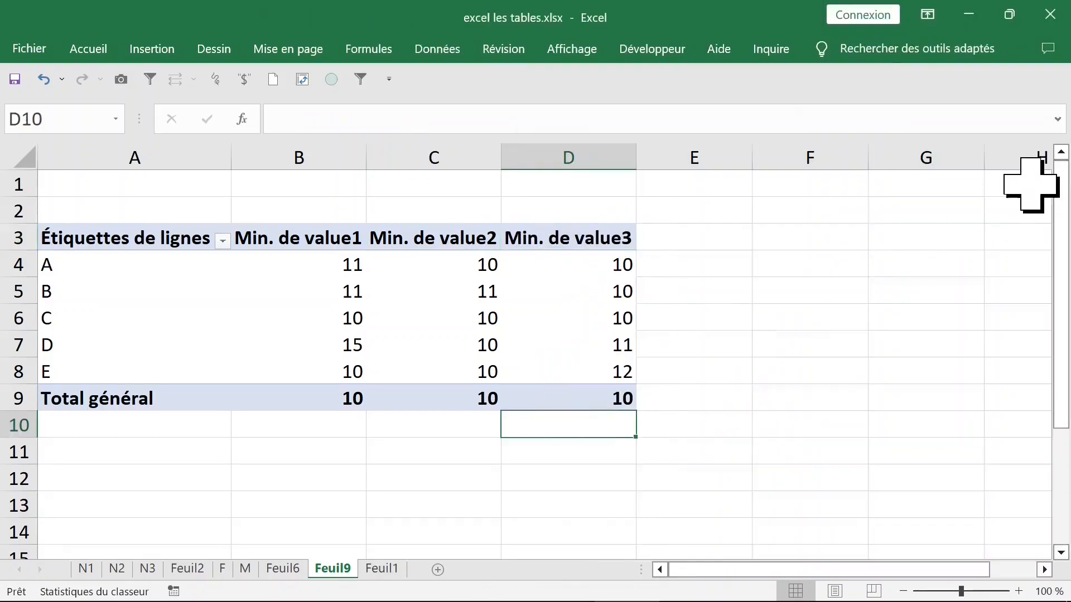
pyautogui.click(491, 291)
pyautogui.moveTo(285, 239); pyautogui.dragTo(571, 386)
pyautogui.click(446, 318)
pyautogui.click(301, 285)
pyautogui.click(299, 240)
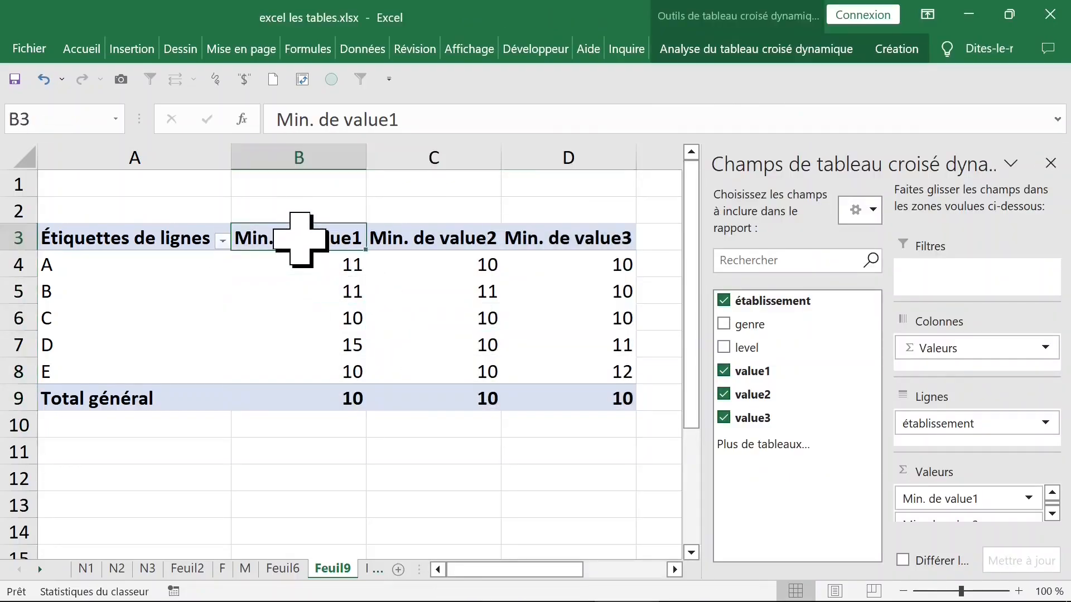
pyautogui.doubleClick(299, 240)
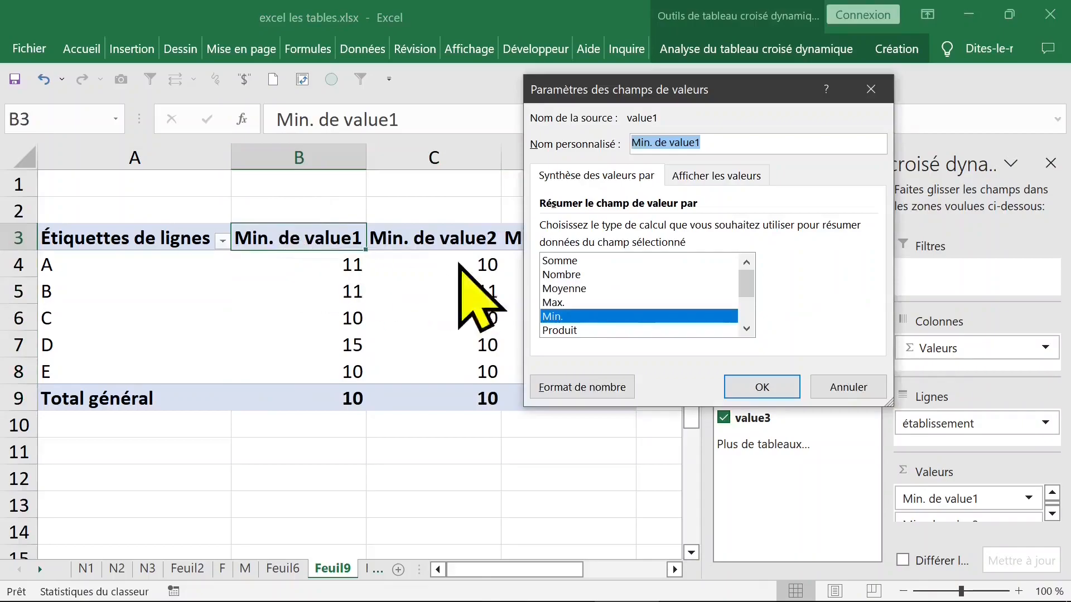
pyautogui.click(580, 288)
pyautogui.click(842, 385)
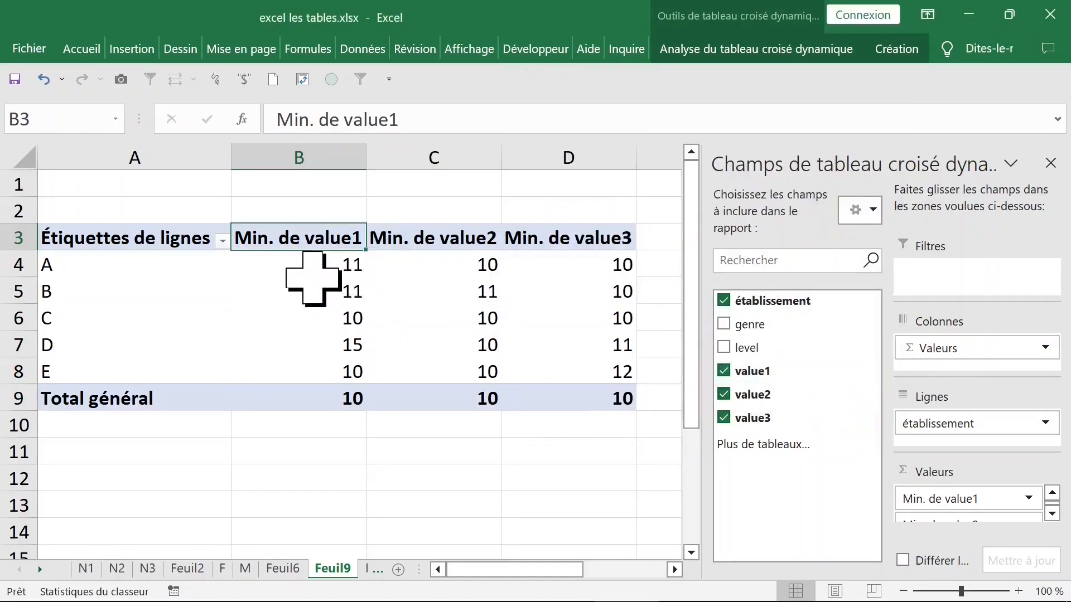
# Summarise value1 by average (Moyenne) in the établissement pivot table
pyautogui.rightClick(304, 274)
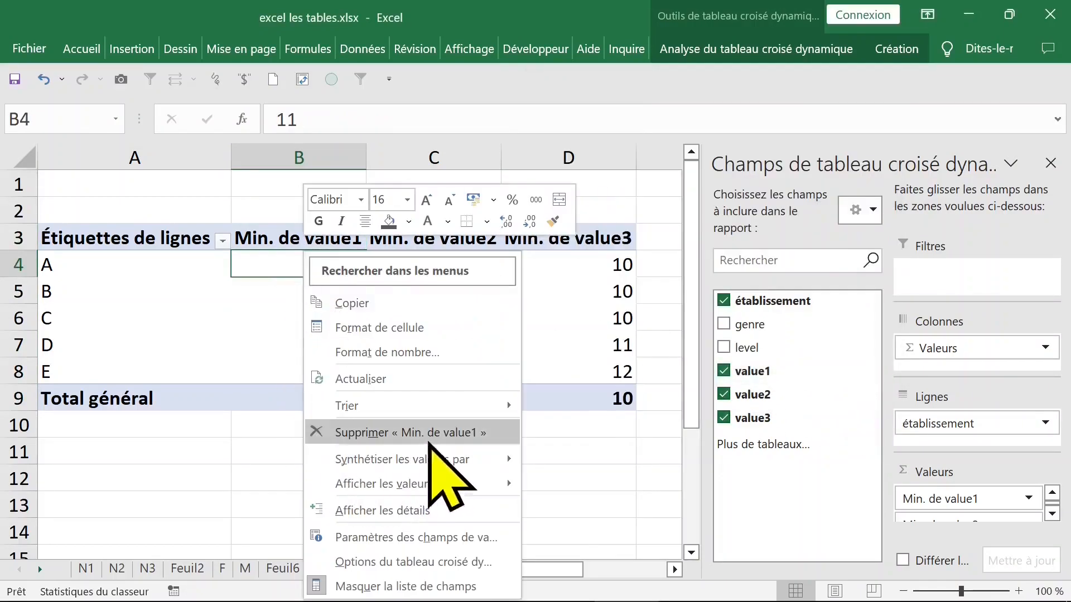
pyautogui.moveTo(443, 489)
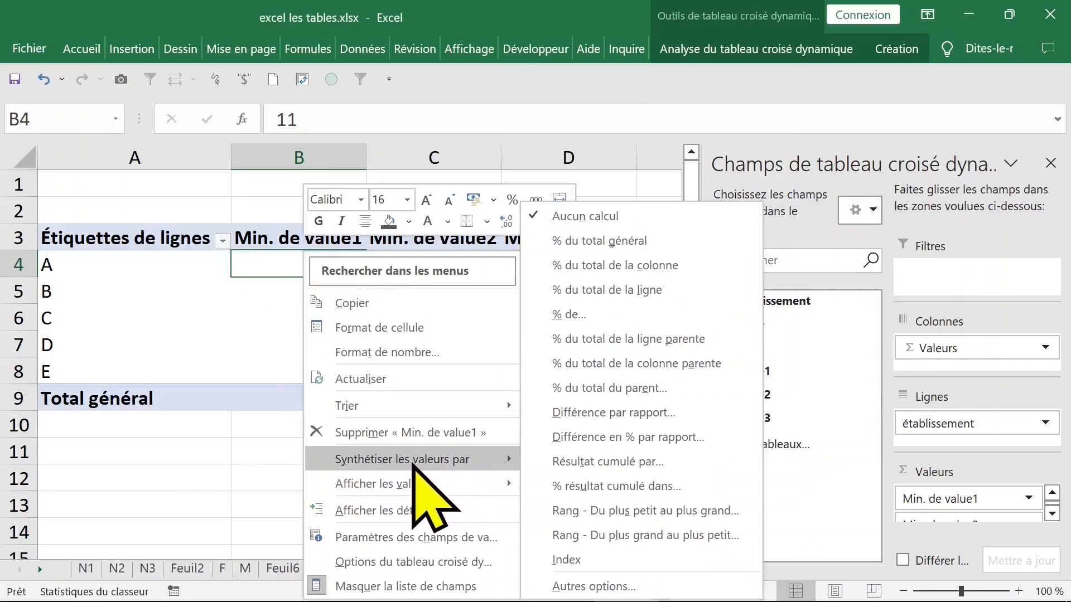
pyautogui.moveTo(413, 464)
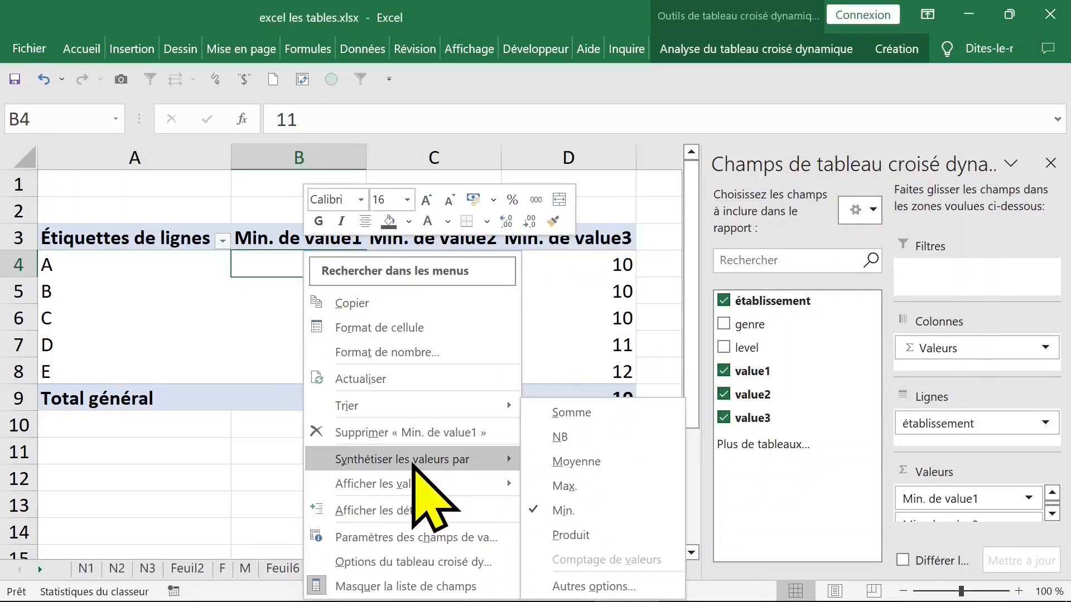
pyautogui.click(561, 461)
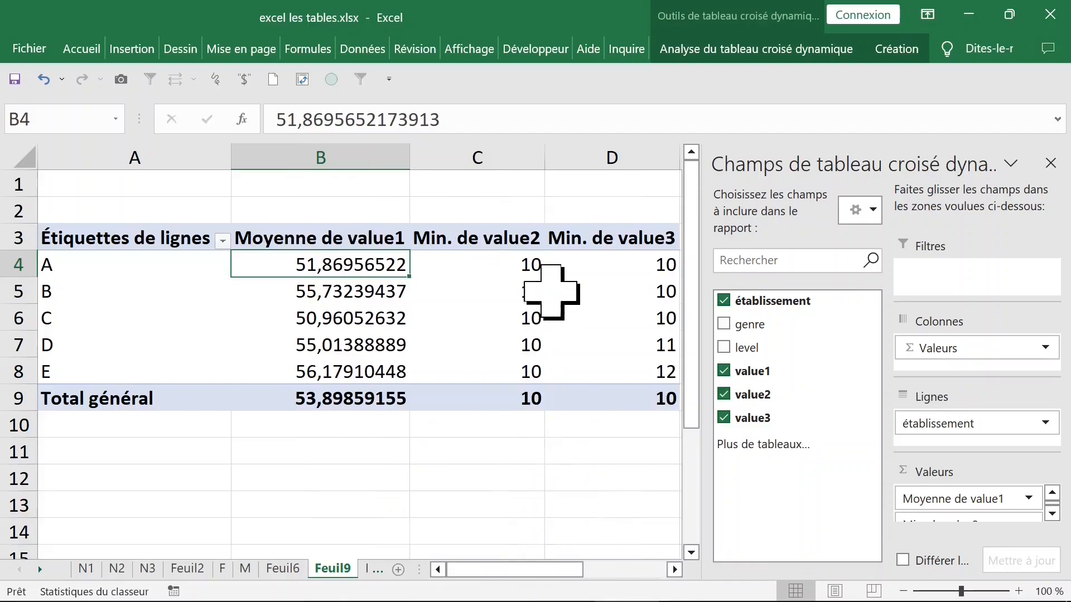
# Summarise value2 by average (Moyenne) in the établissement pivot table
pyautogui.rightClick(474, 265)
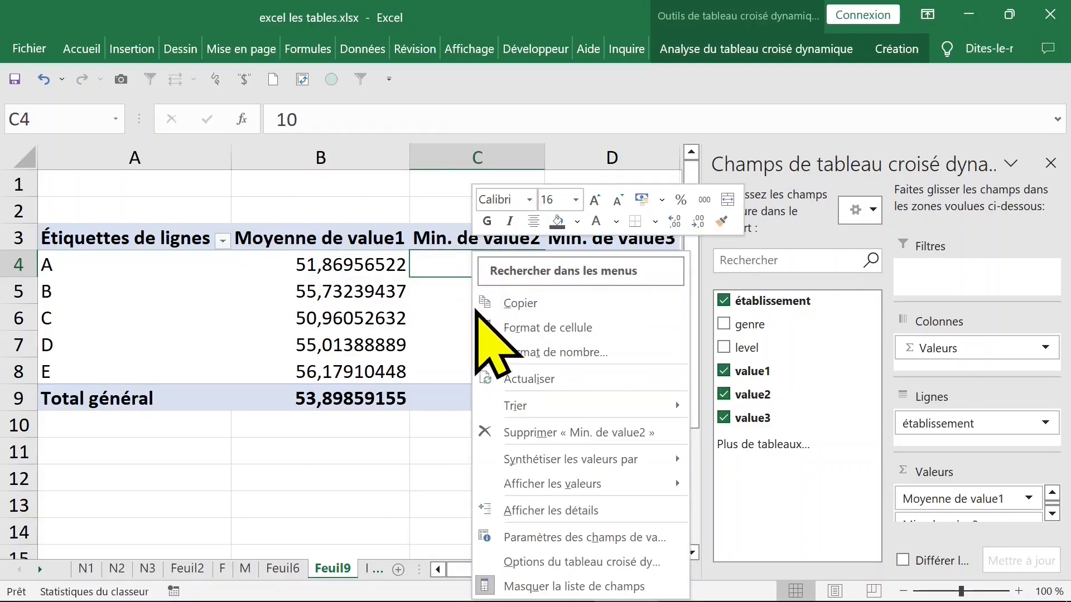
pyautogui.moveTo(564, 453)
pyautogui.click(798, 469)
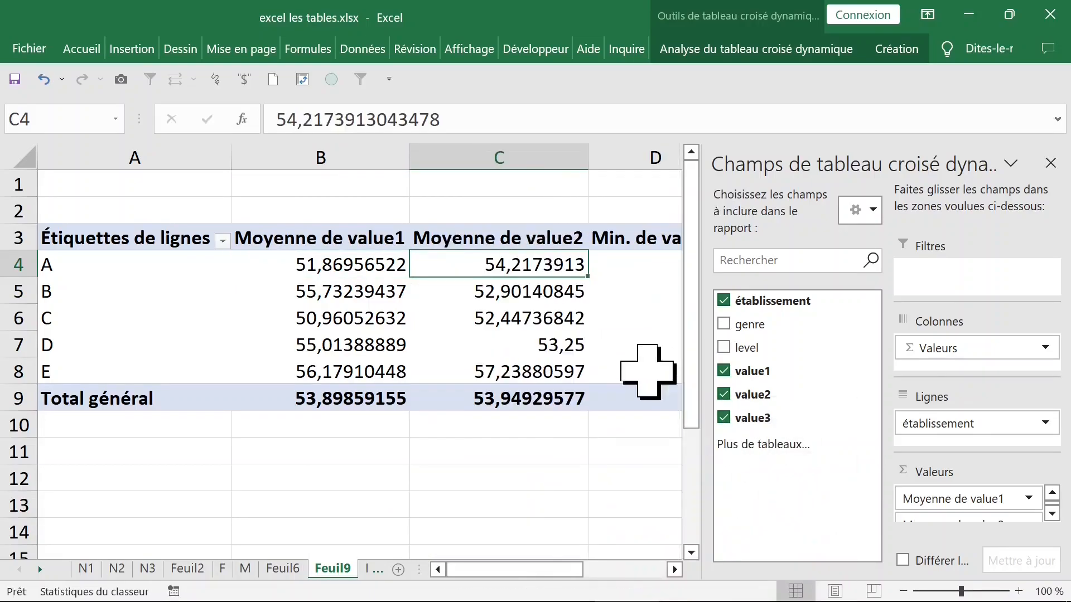
# Summarise value3 by average (Moyenne) in the établissement pivot table
pyautogui.click(639, 291)
pyautogui.rightClick(643, 293)
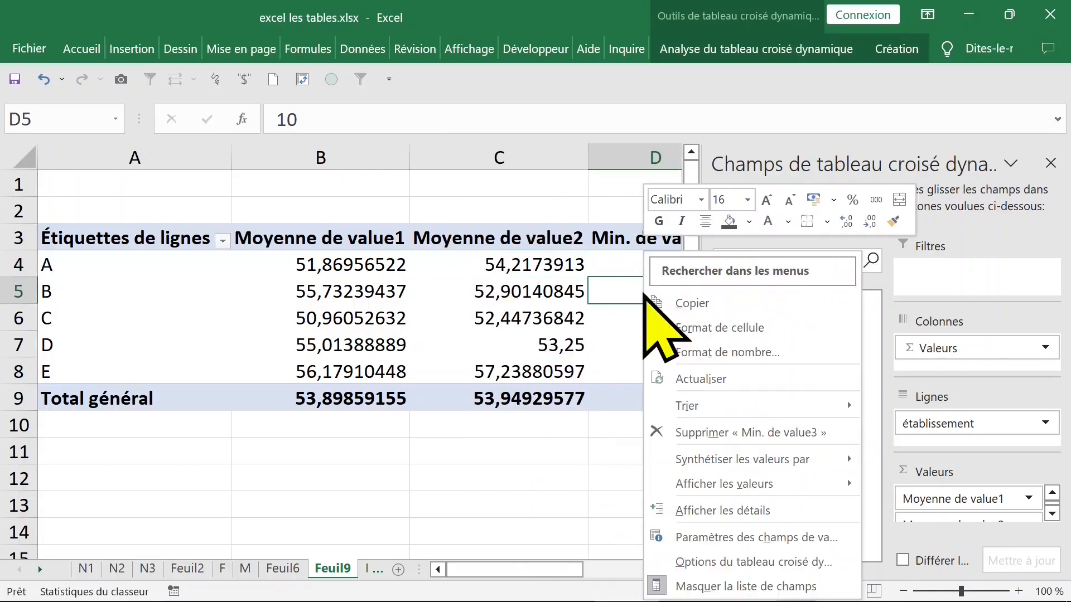
pyautogui.moveTo(764, 463)
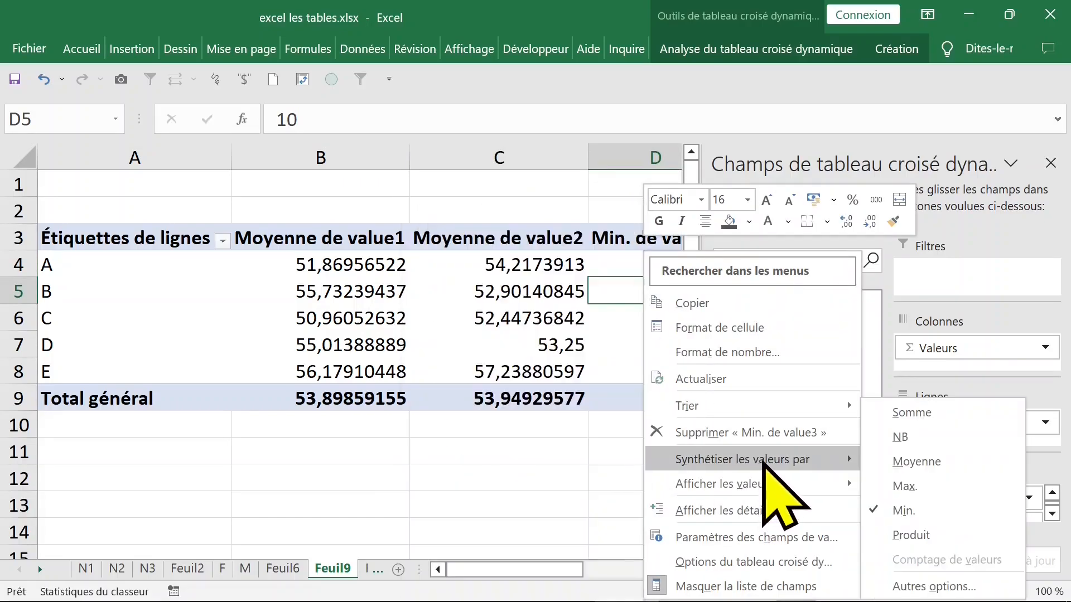
pyautogui.click(915, 461)
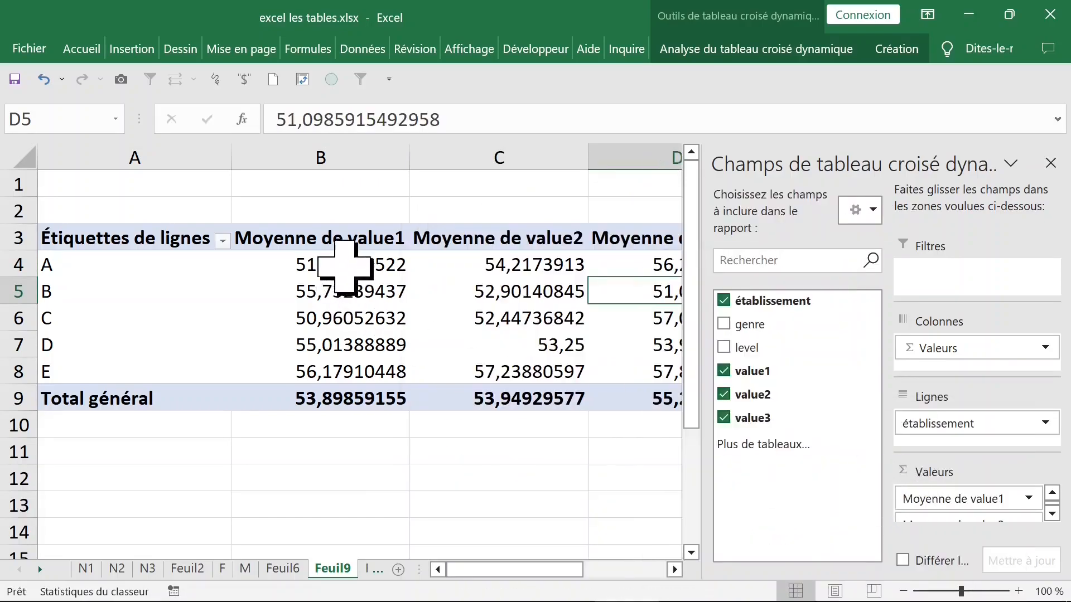
# Format the value1 averages in the pivot table as Nombre with 0 decimals
pyautogui.click(315, 268)
pyautogui.rightClick(299, 267)
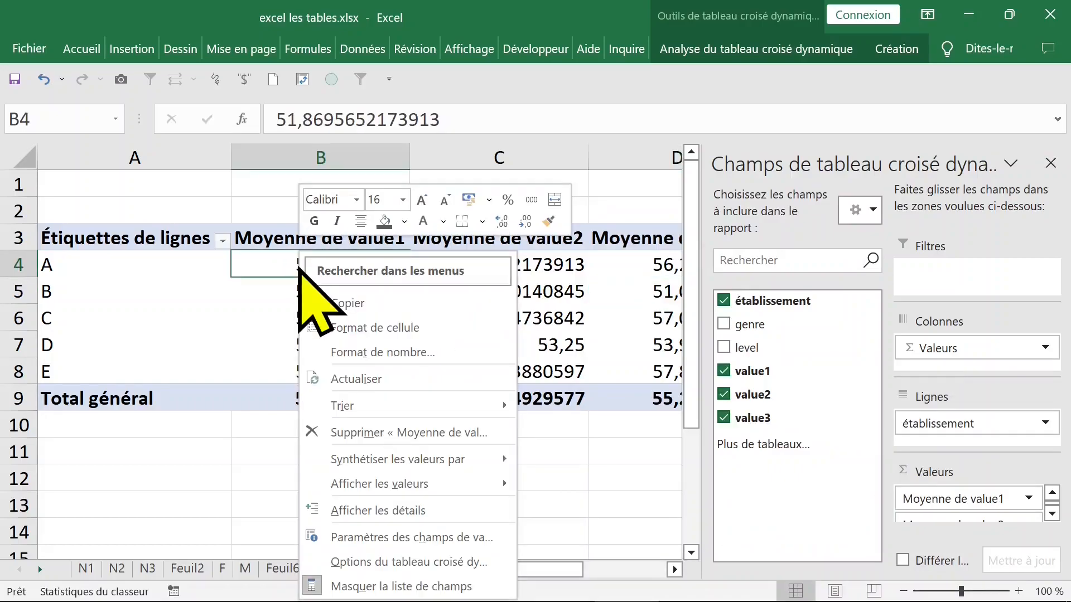
pyautogui.click(392, 351)
pyautogui.click(164, 192)
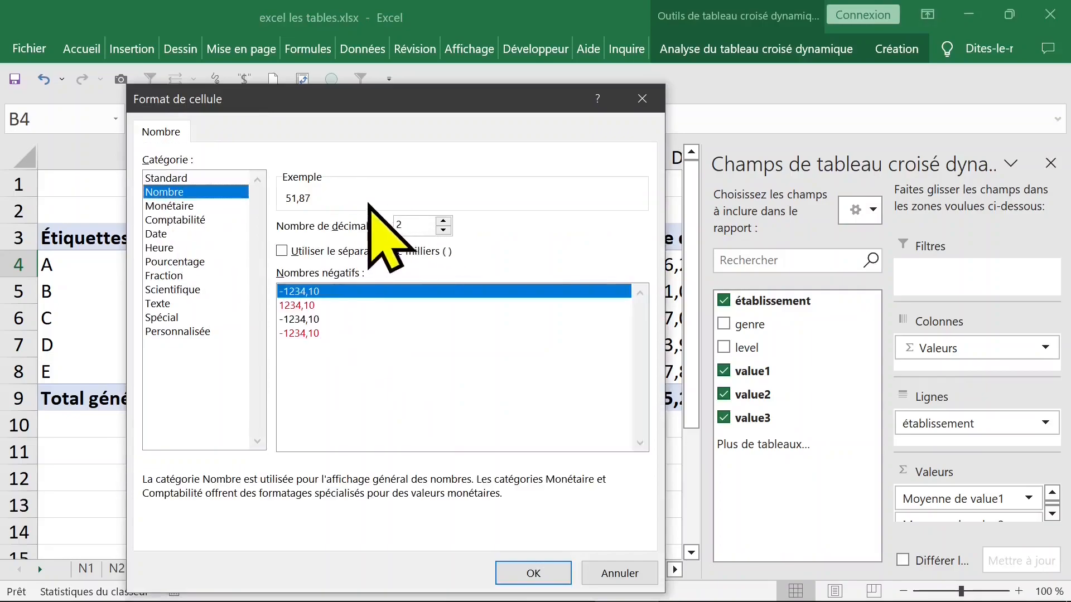
pyautogui.click(424, 225)
pyautogui.click(444, 230)
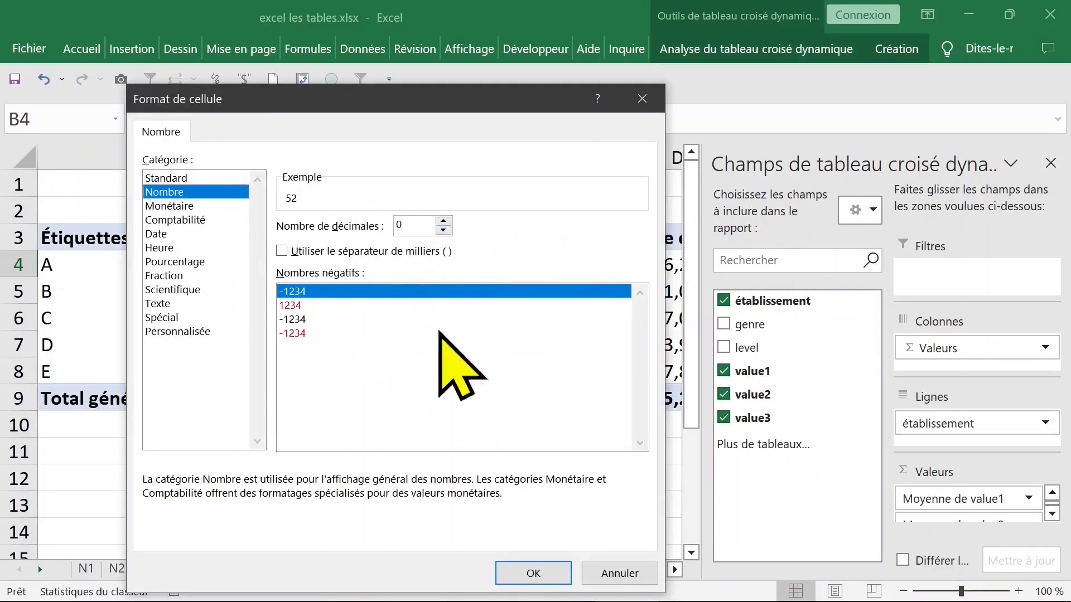
pyautogui.click(533, 574)
# Format the value2 averages in the pivot table as Nombre with 0 decimals
pyautogui.rightClick(485, 262)
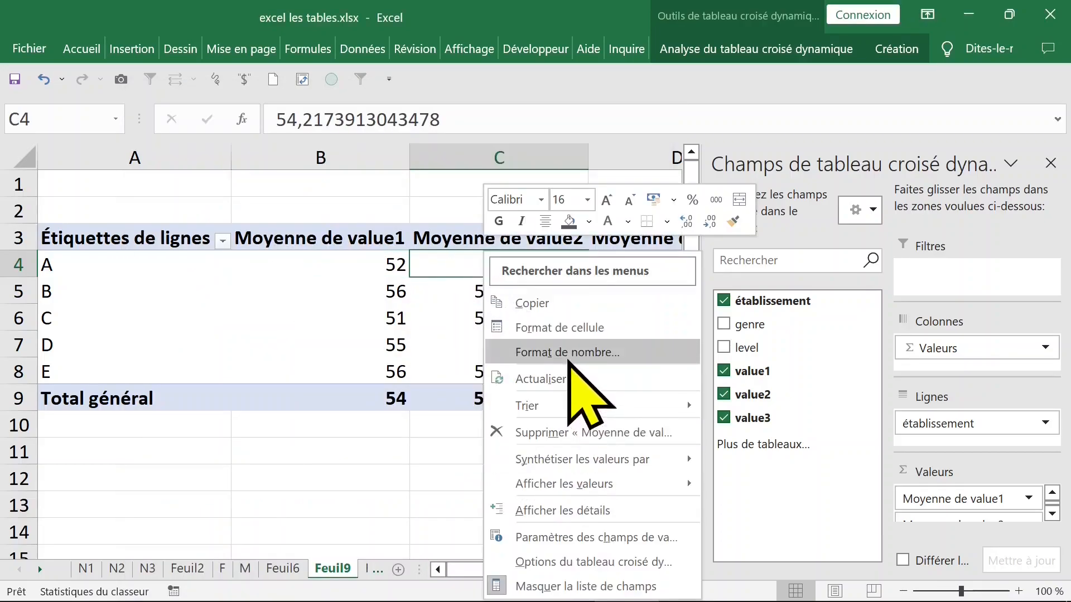
pyautogui.click(569, 354)
pyautogui.click(338, 194)
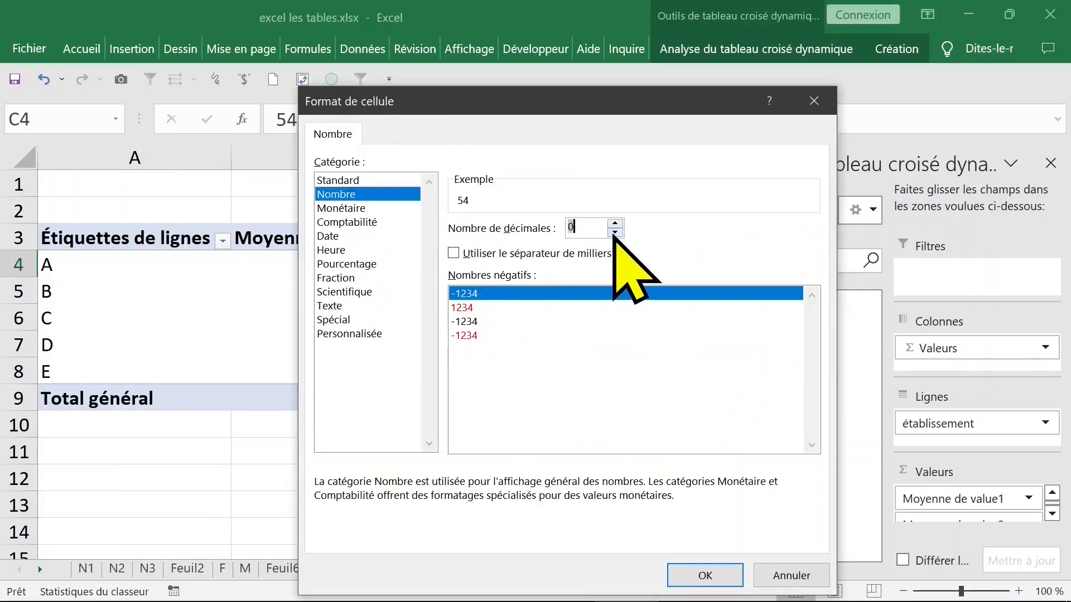
pyautogui.click(704, 575)
# Close the pivot table field list and summarise value3 by sum (Somme)
pyautogui.click(644, 363)
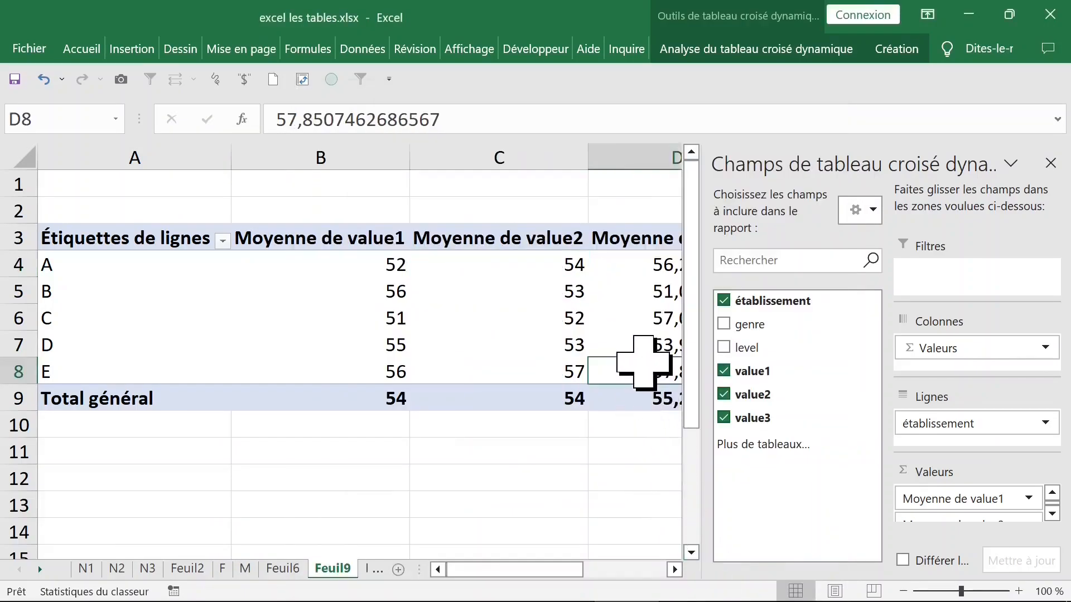
pyautogui.click(1050, 163)
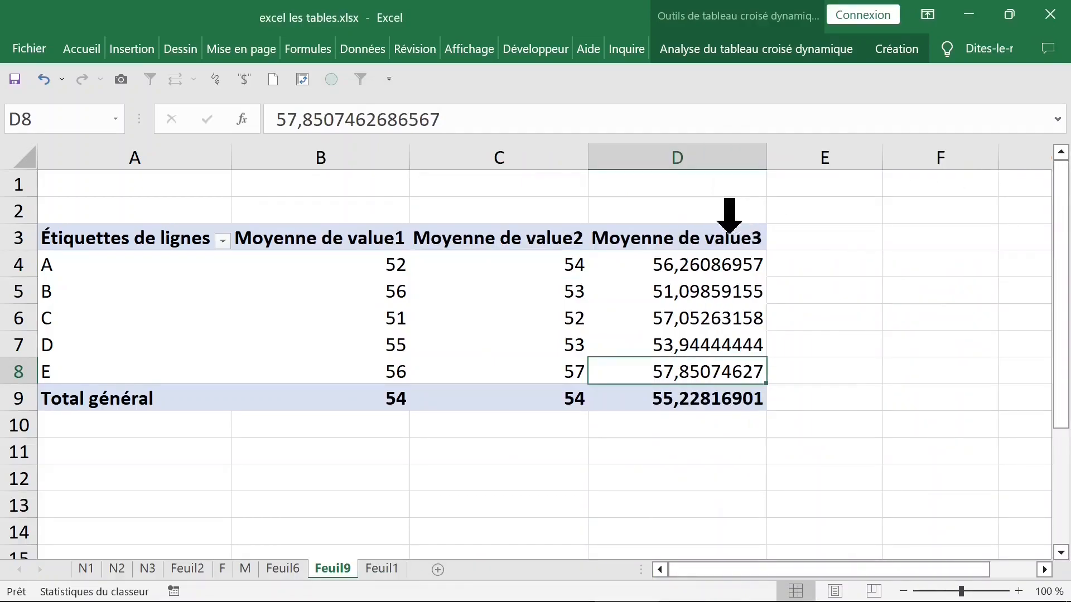
pyautogui.click(686, 239)
pyautogui.doubleClick(654, 241)
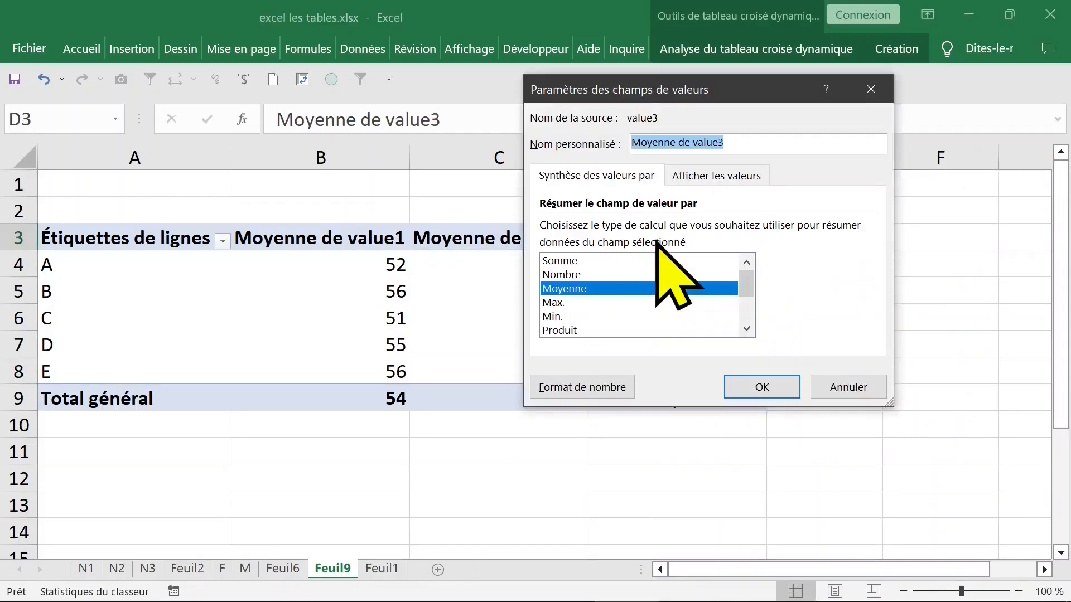
pyautogui.click(591, 274)
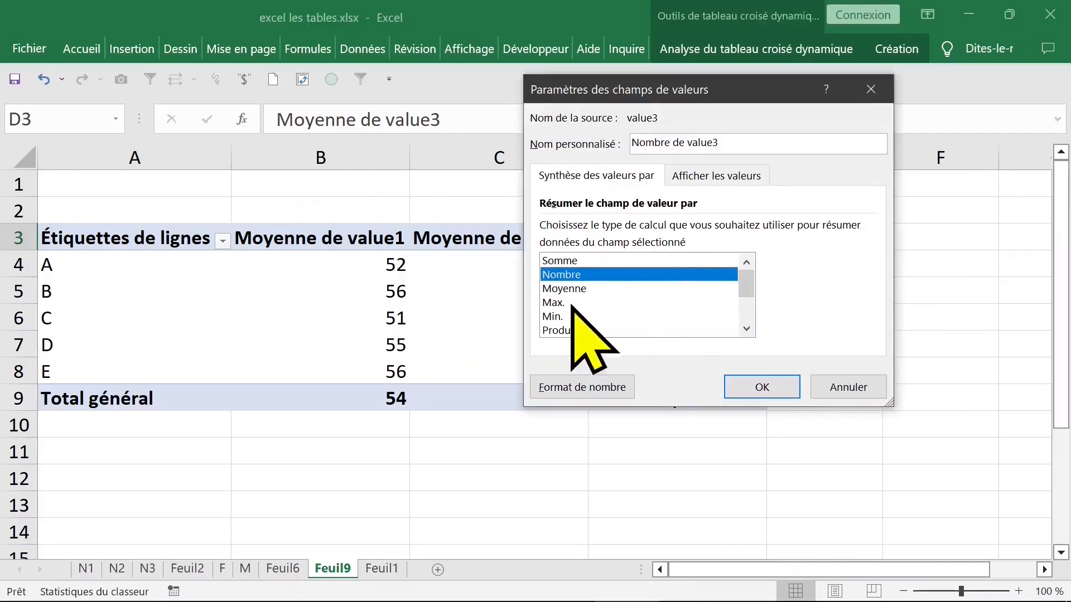
pyautogui.click(762, 387)
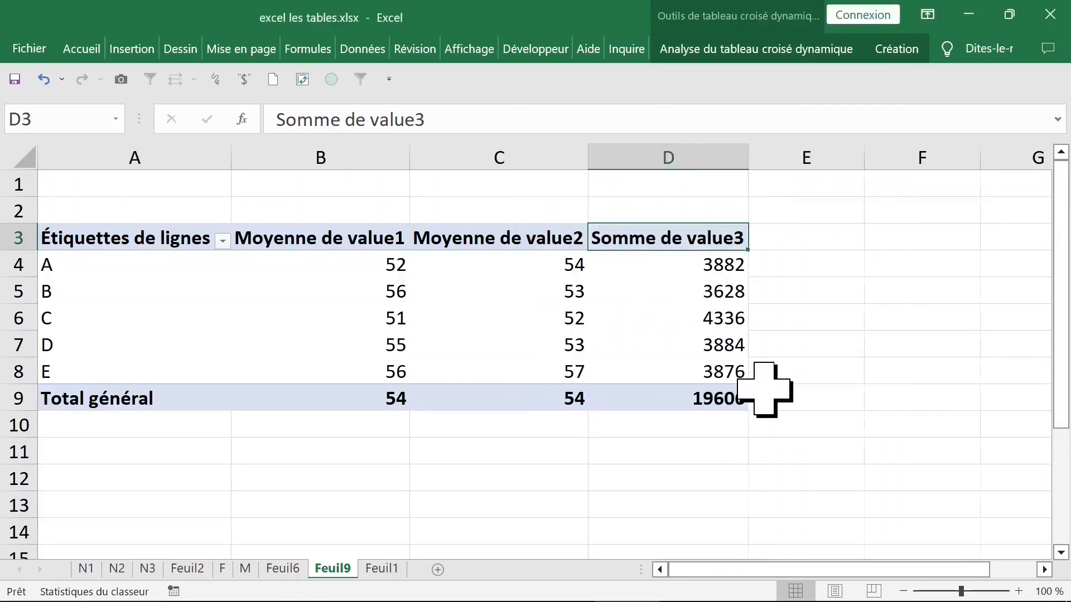
pyautogui.click(717, 430)
pyautogui.click(701, 272)
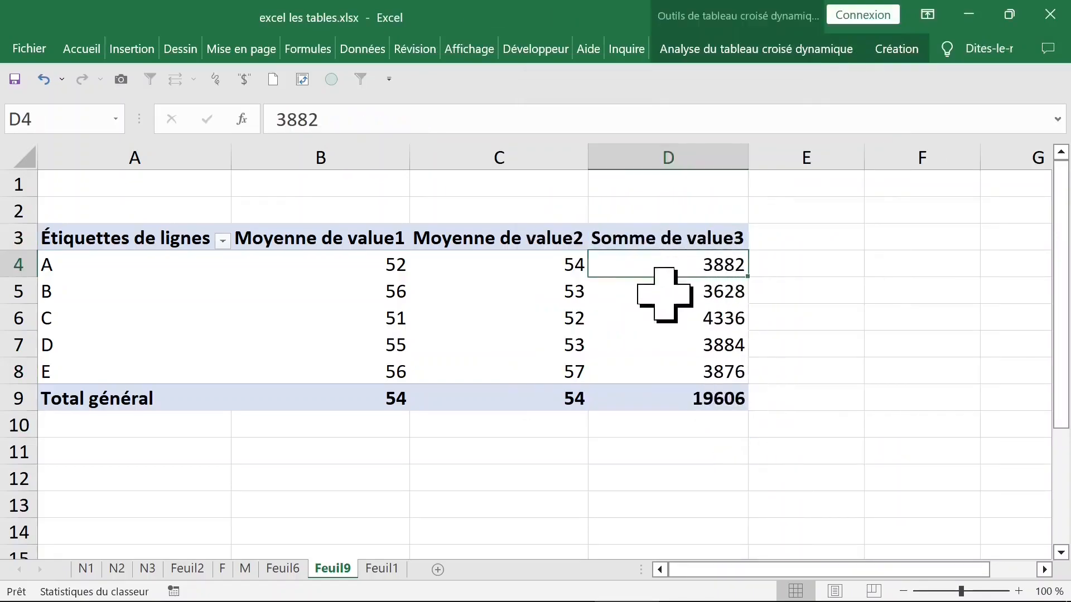
pyautogui.moveTo(643, 263)
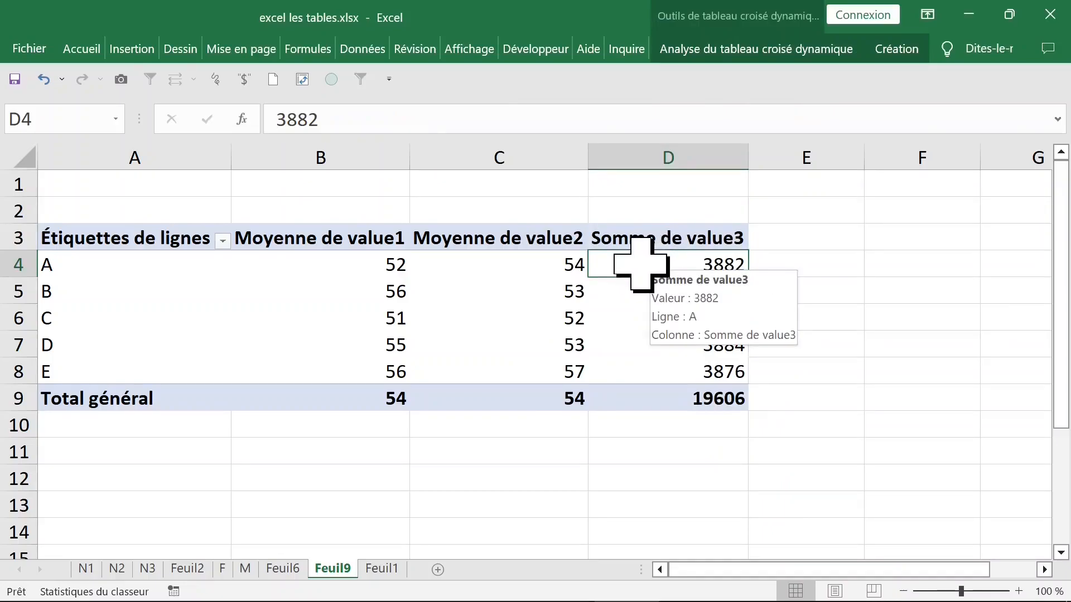
# Summarise value3 by average (Moyenne) in the établissement pivot table and format it as Nombre with 0 decimals
pyautogui.doubleClick(641, 246)
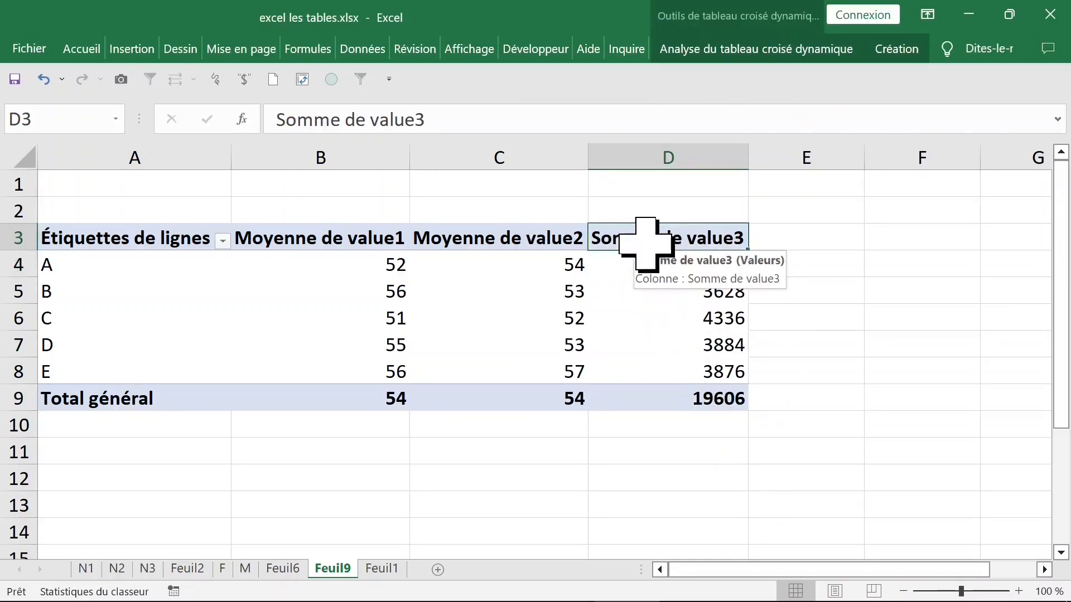
pyautogui.click(574, 289)
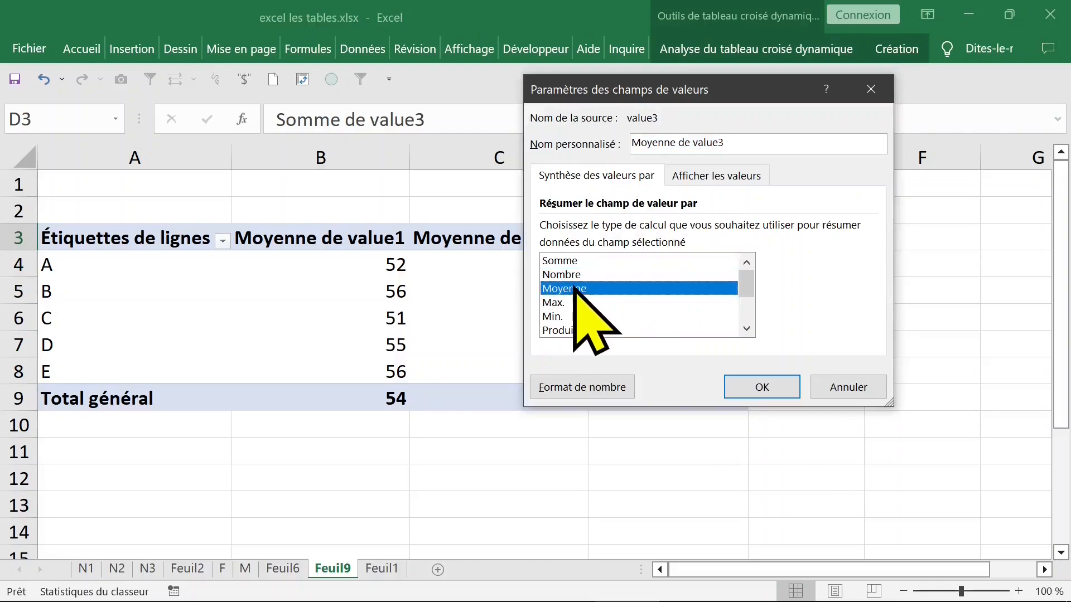
pyautogui.click(585, 389)
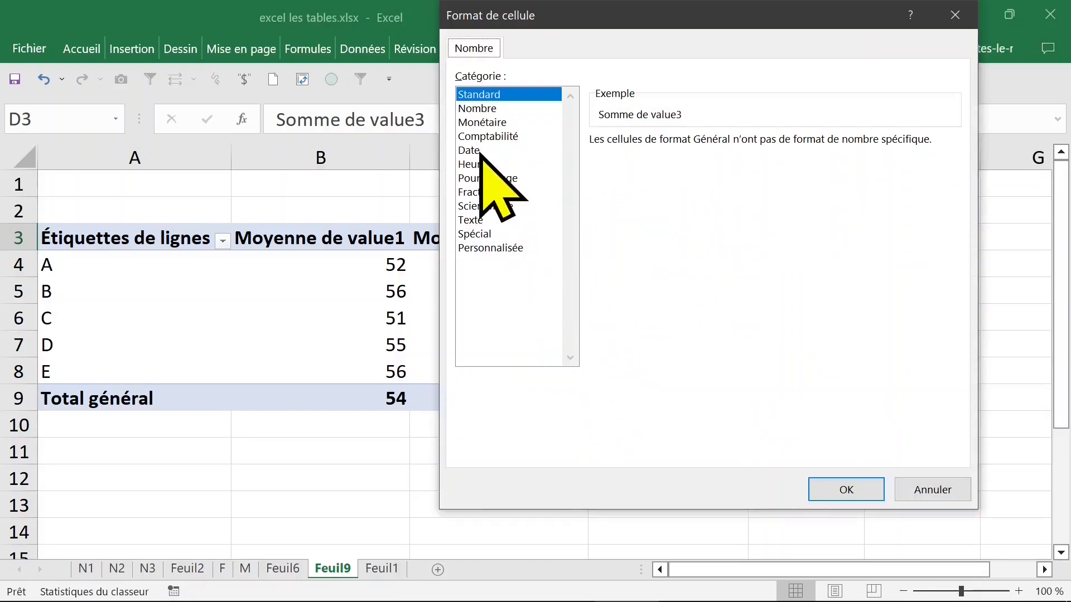
pyautogui.click(484, 110)
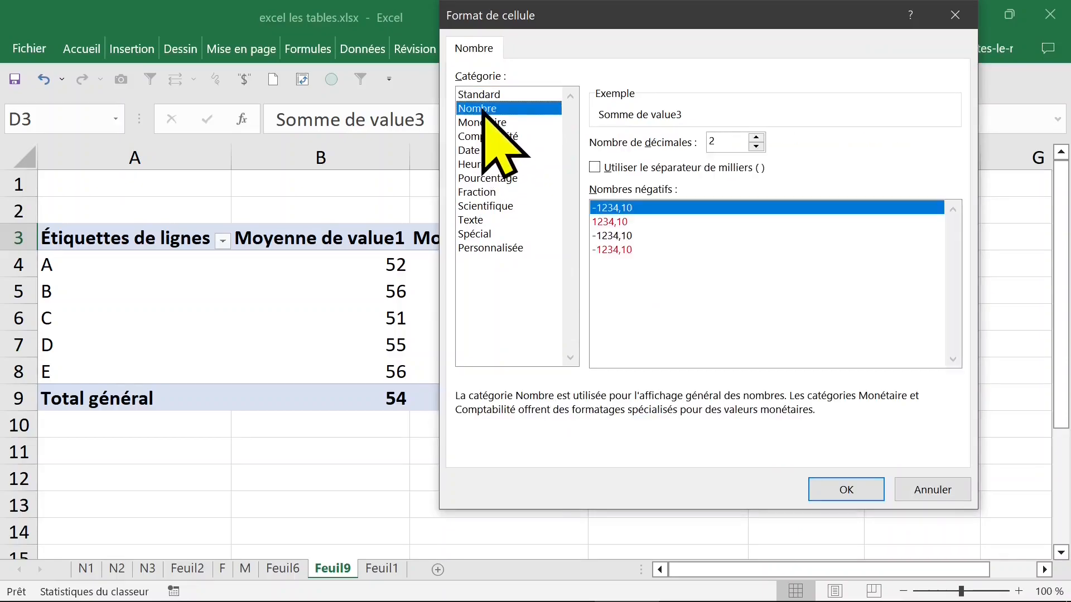
pyautogui.click(731, 141)
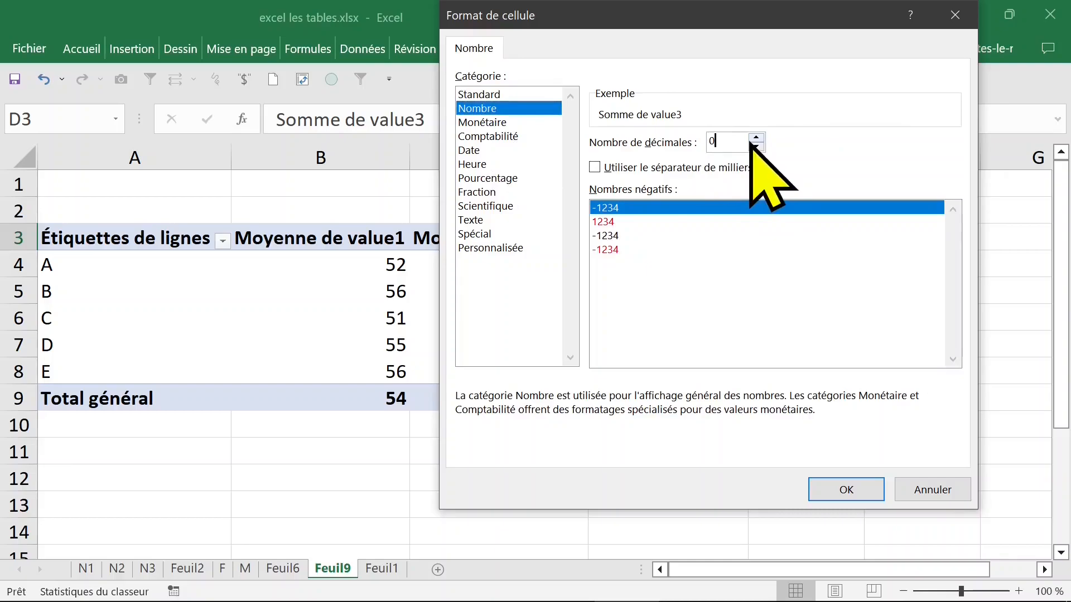
pyautogui.click(853, 493)
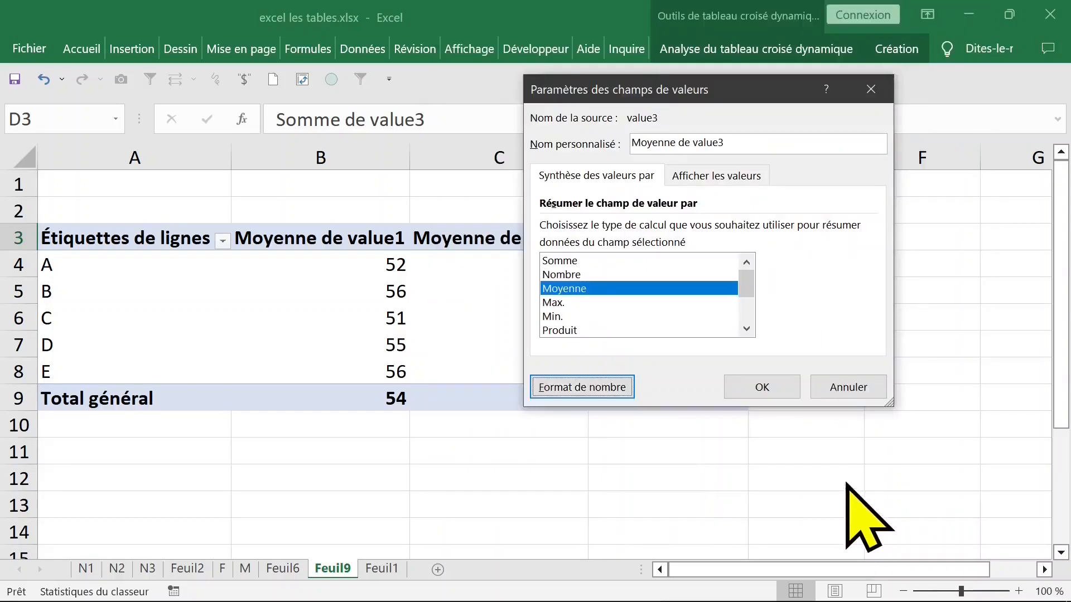
pyautogui.click(759, 389)
pyautogui.click(570, 425)
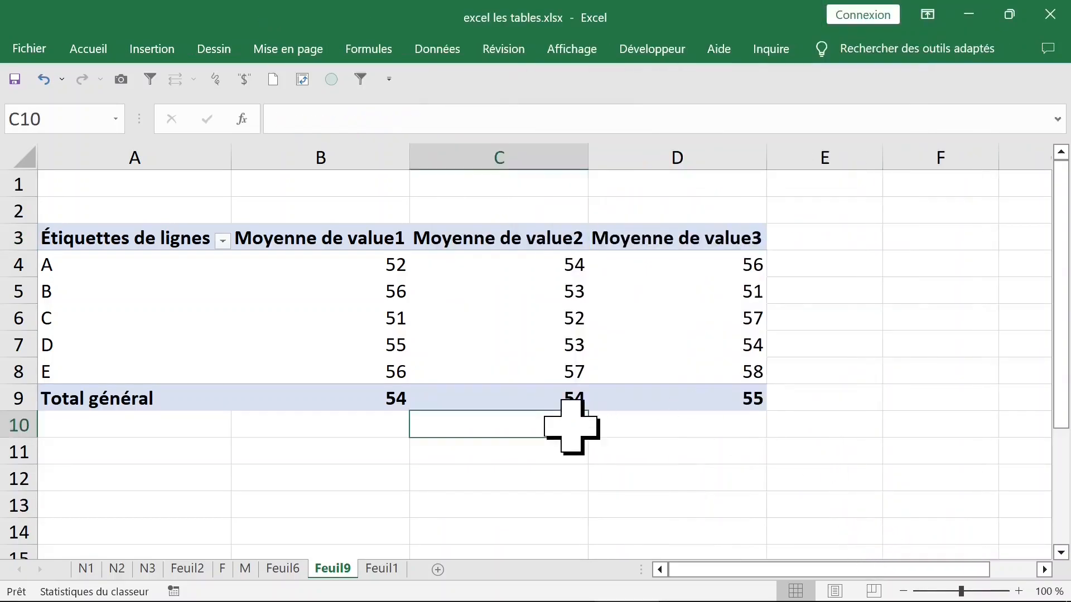
# Show the pivot table's field list again and add genre and level as report filters
pyautogui.click(345, 262)
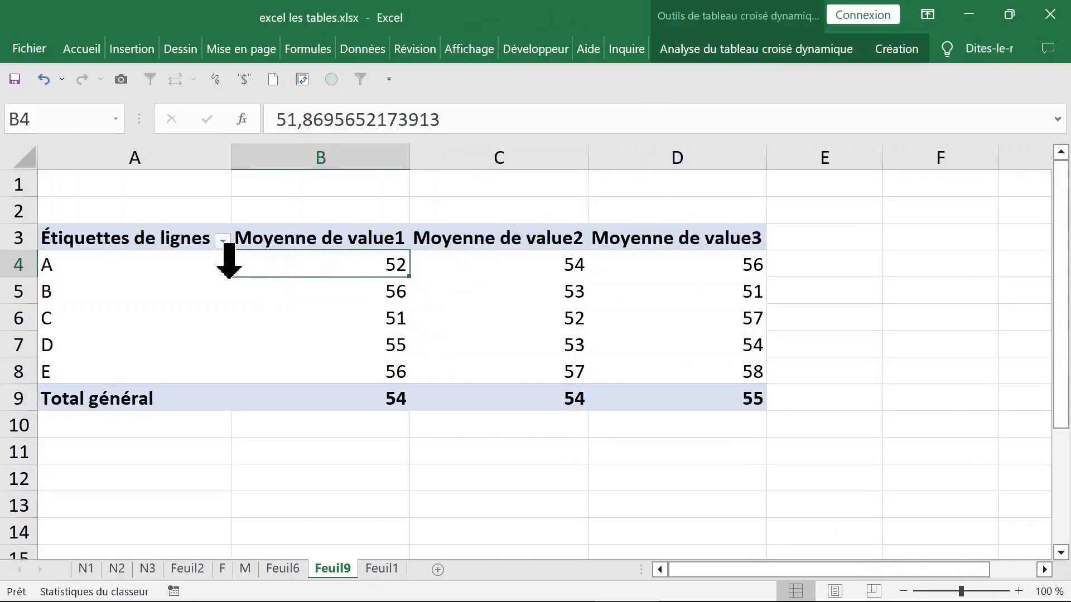
pyautogui.click(136, 268)
pyautogui.moveTo(136, 263); pyautogui.dragTo(129, 343)
pyautogui.click(136, 270)
pyautogui.rightClick(155, 267)
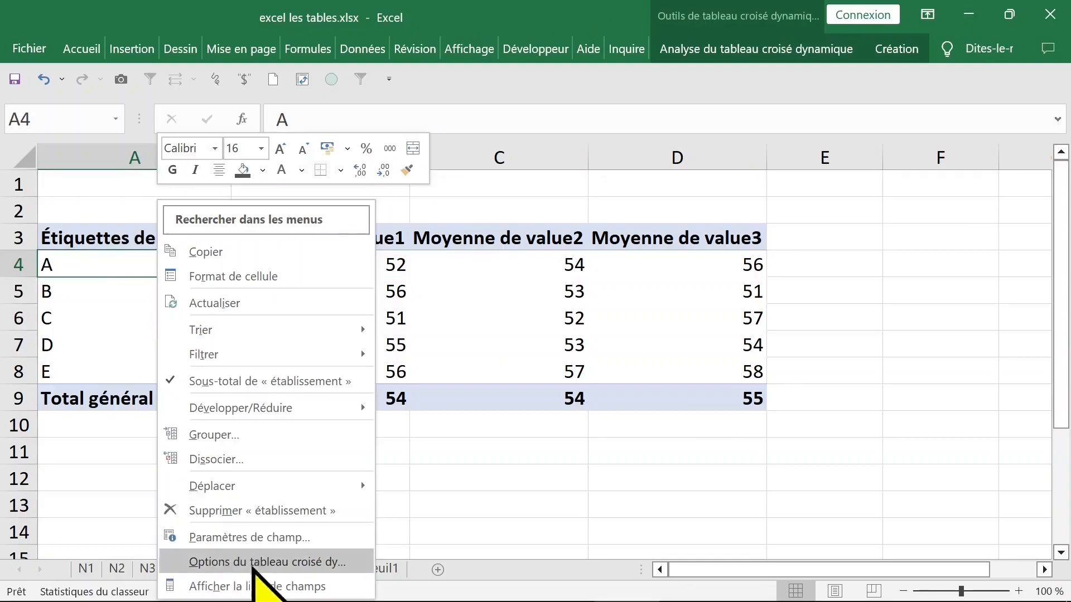
pyautogui.click(268, 585)
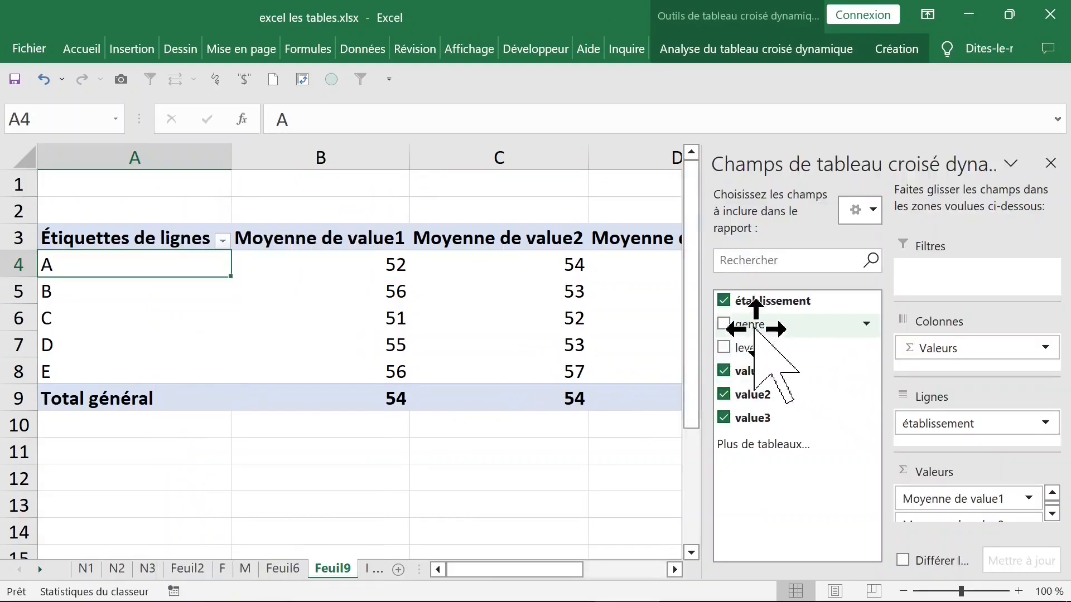
pyautogui.moveTo(749, 326); pyautogui.dragTo(954, 288)
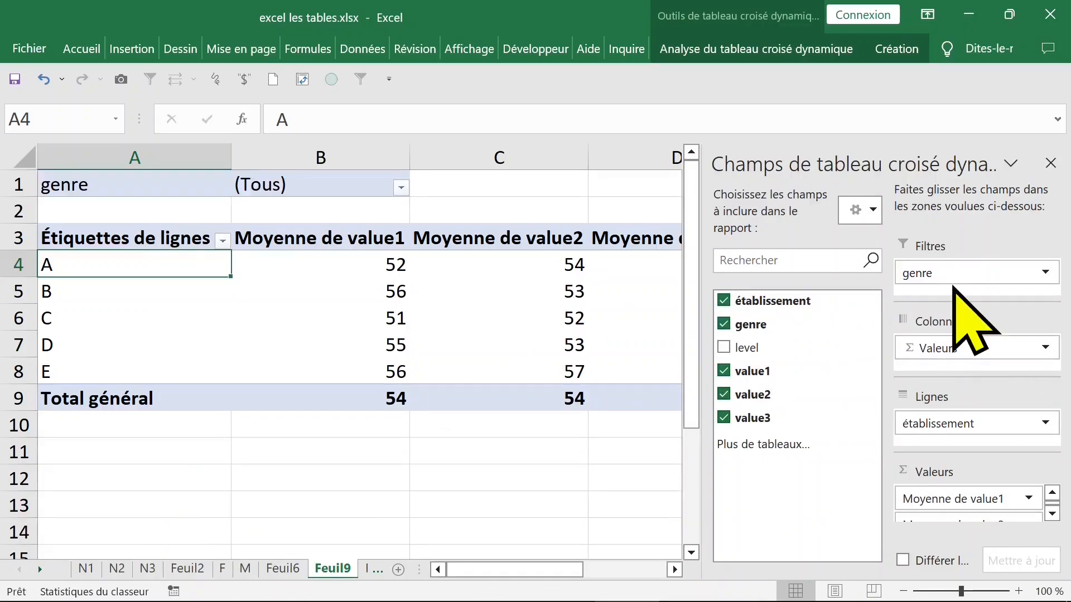
pyautogui.moveTo(780, 346); pyautogui.dragTo(980, 292)
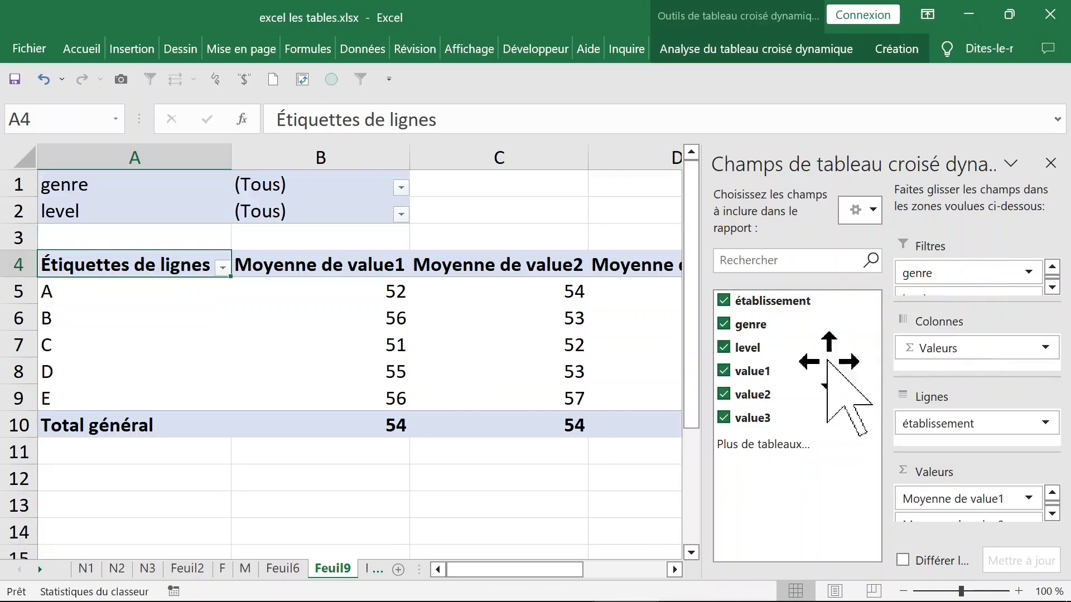
pyautogui.click(524, 532)
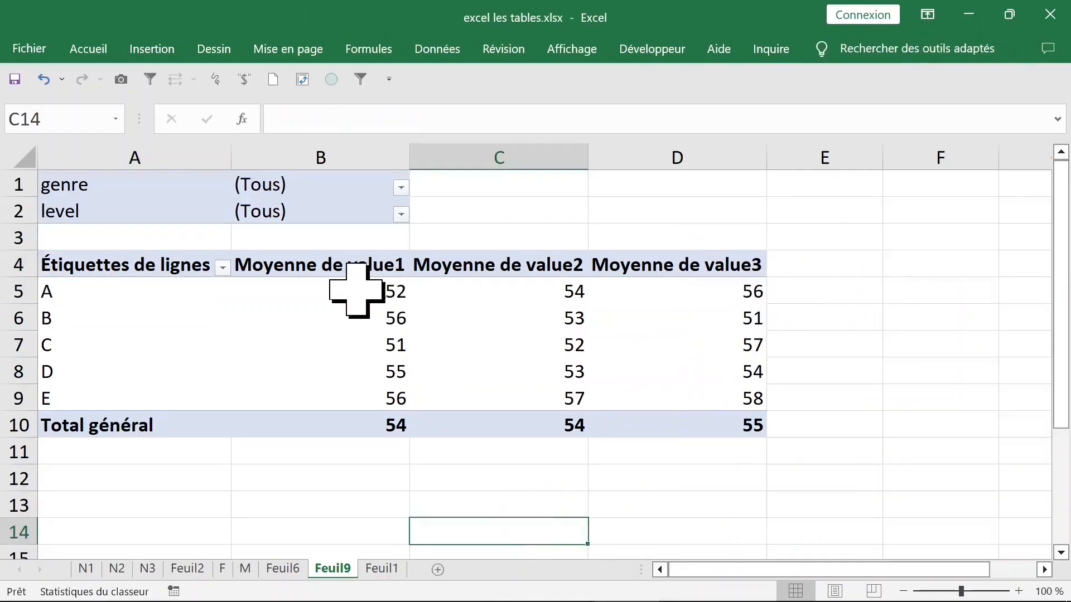
# Filter the établissement pivot table to level N2
pyautogui.click(360, 290)
pyautogui.click(401, 214)
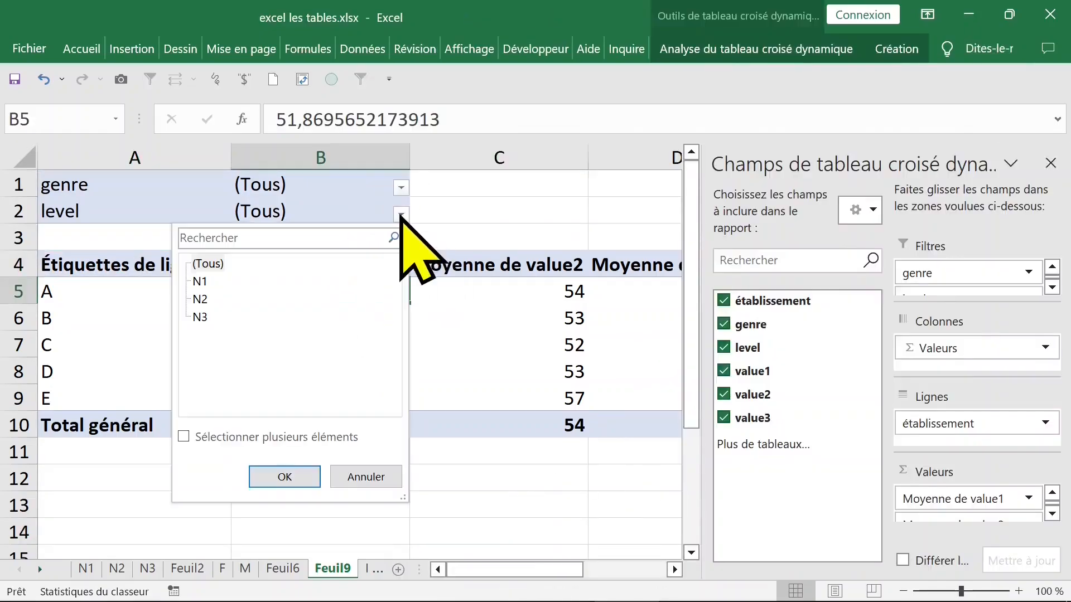
pyautogui.click(201, 299)
pyautogui.click(284, 477)
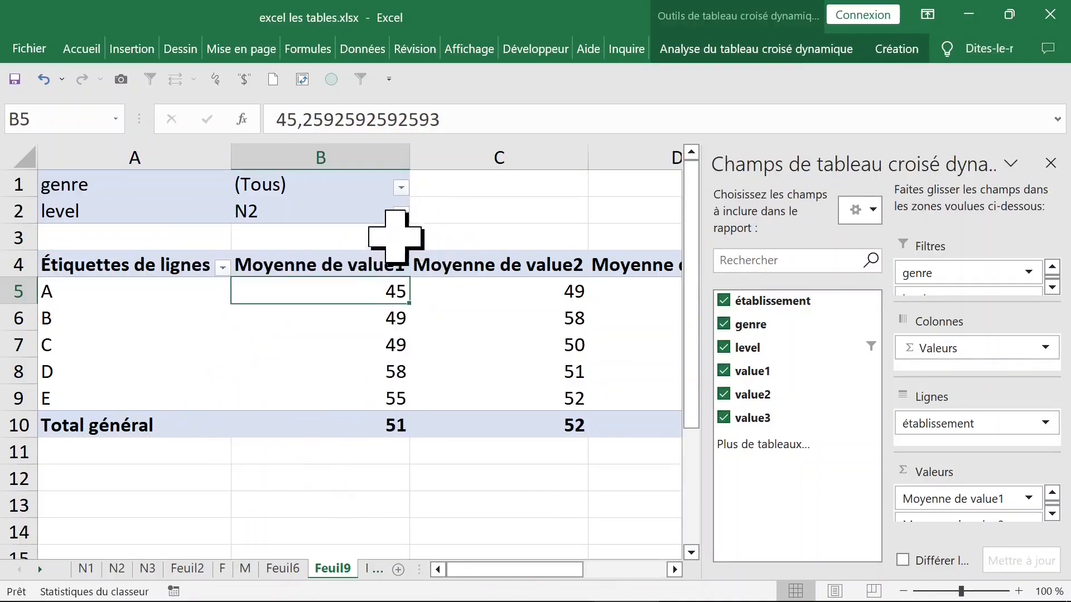
# Reset the pivot table's level filter to (Tous)
pyautogui.click(401, 214)
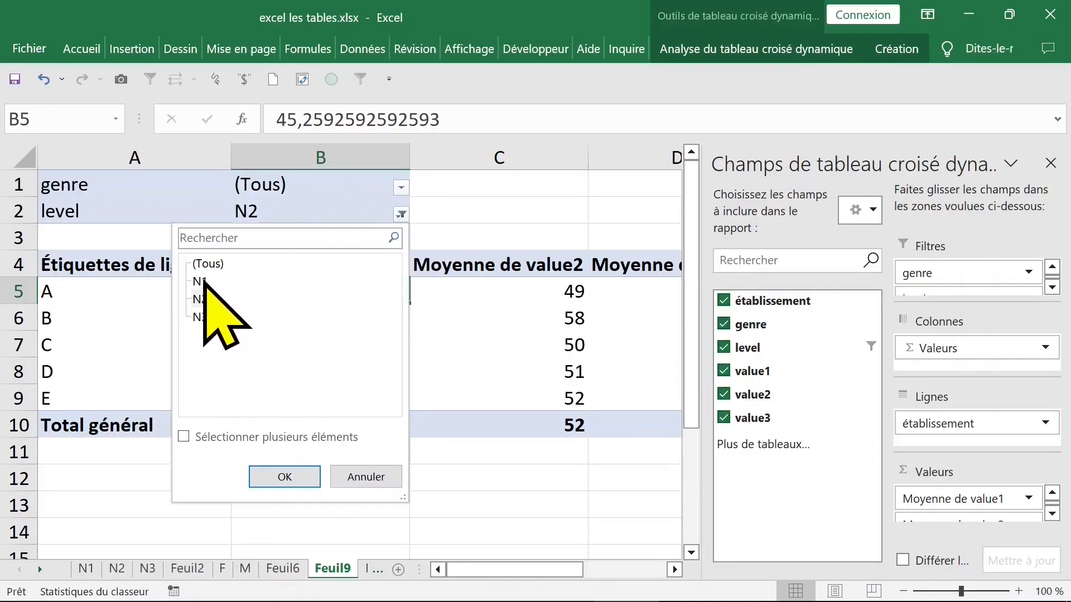
pyautogui.click(208, 263)
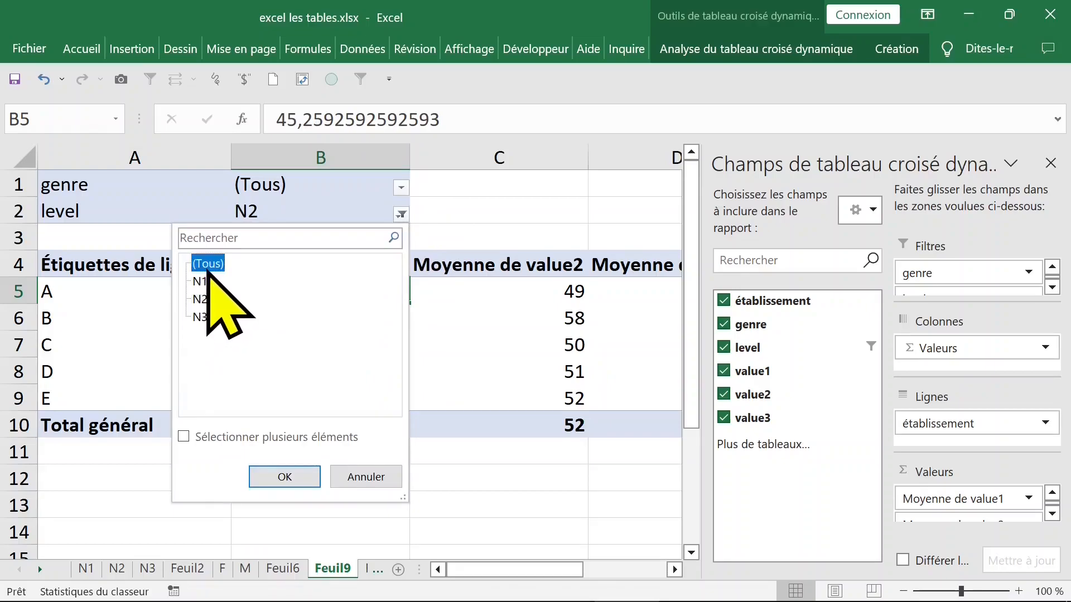
pyautogui.click(284, 477)
pyautogui.click(441, 371)
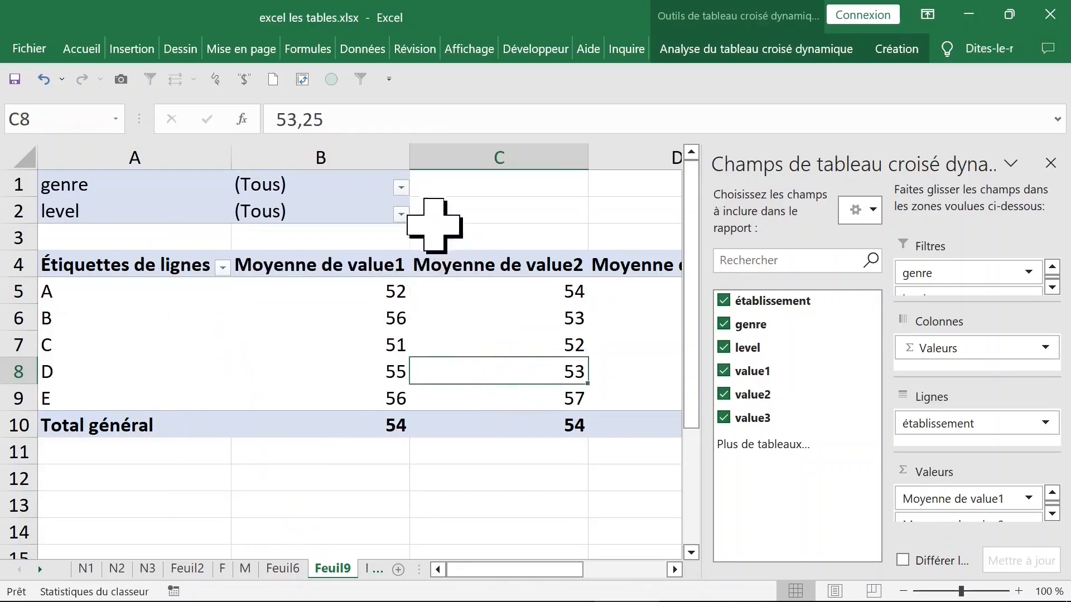
# Open the choices of the pivot table's genre filter
pyautogui.click(401, 187)
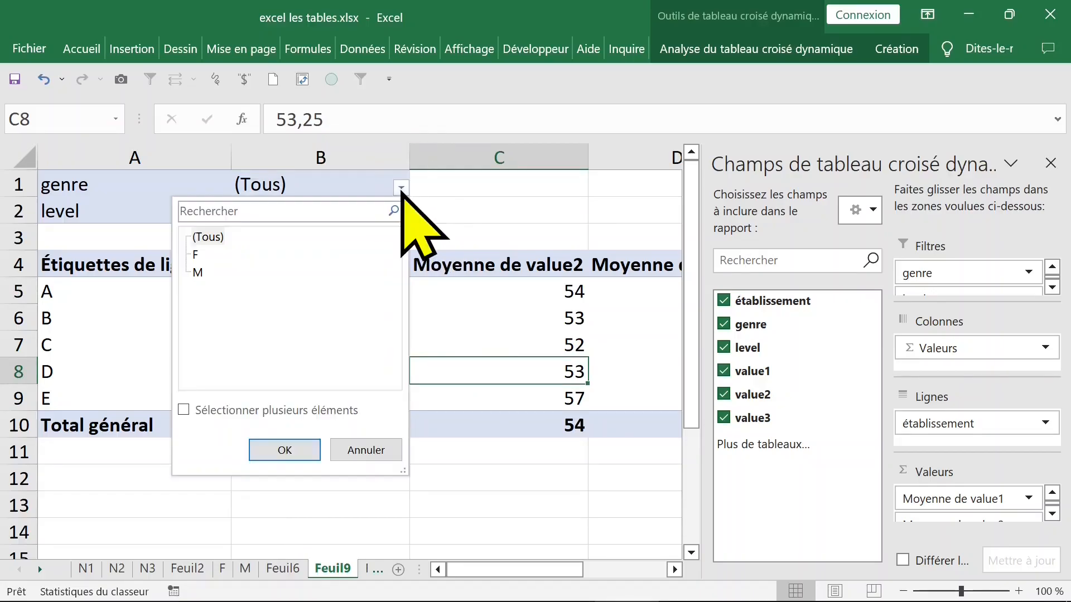